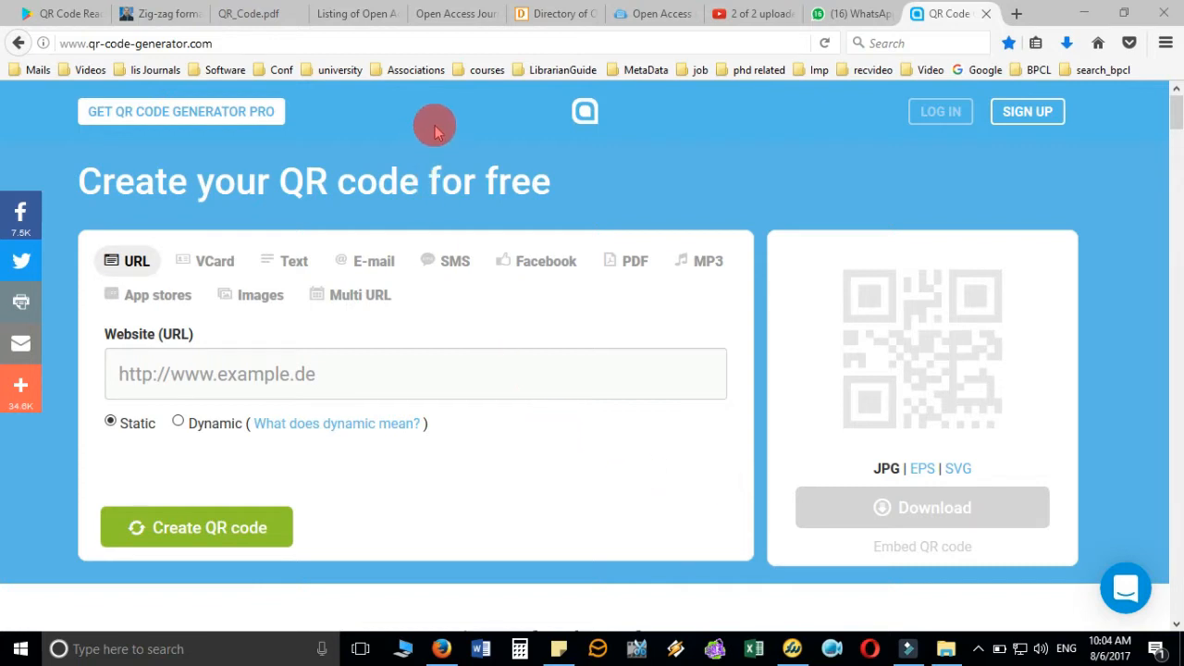
- Try the contact card and e-mail QR types, then return to the QR Code Generator page
left_click(458, 46)
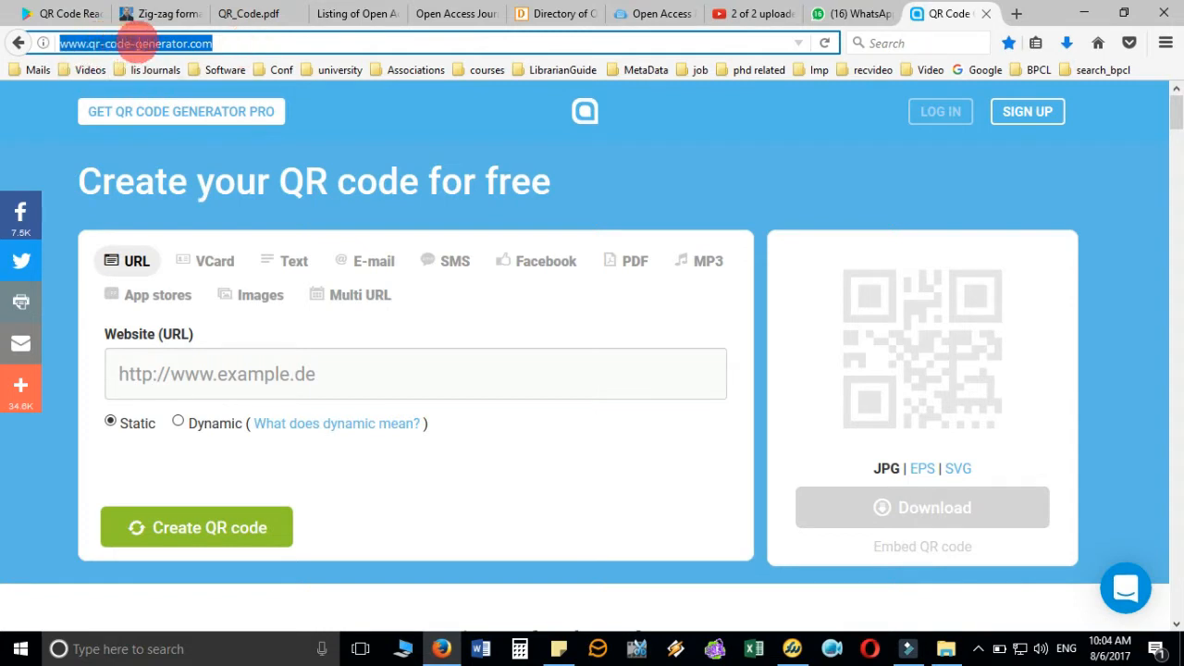
left_click(225, 43)
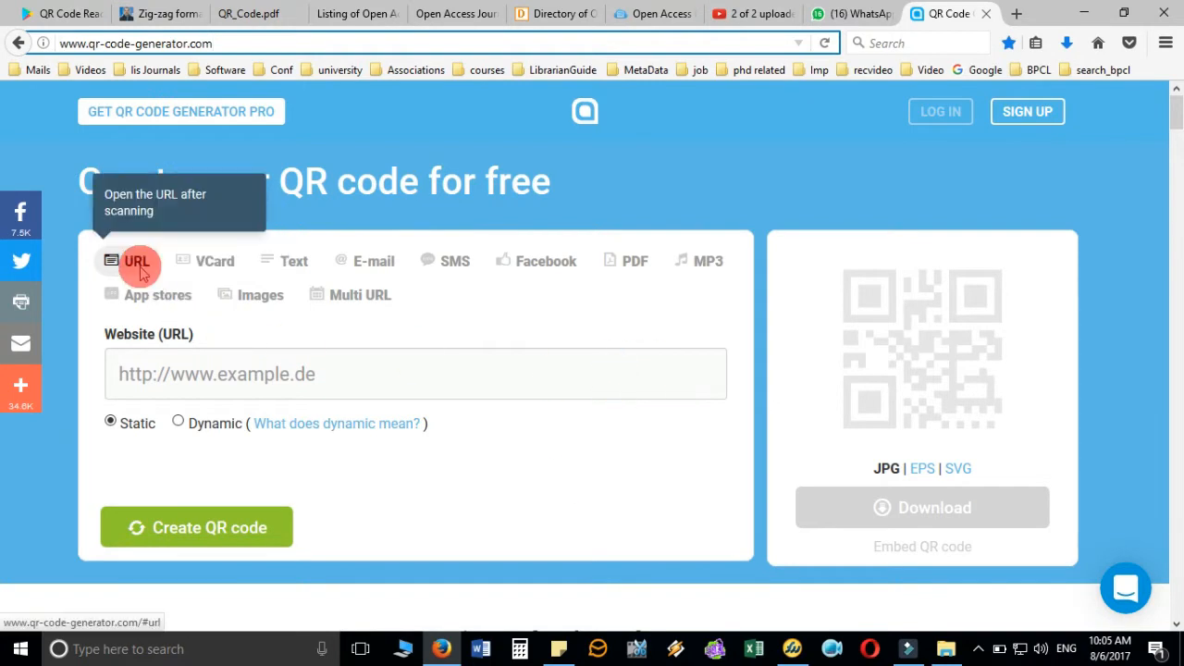
left_click(212, 260)
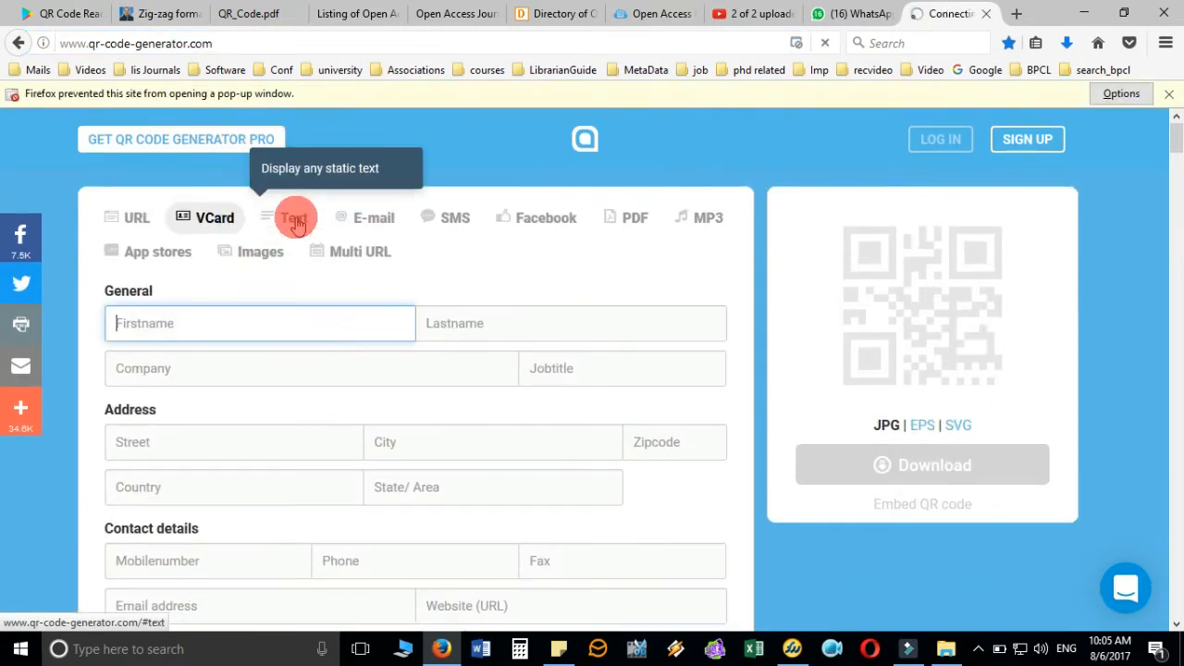
left_click(375, 228)
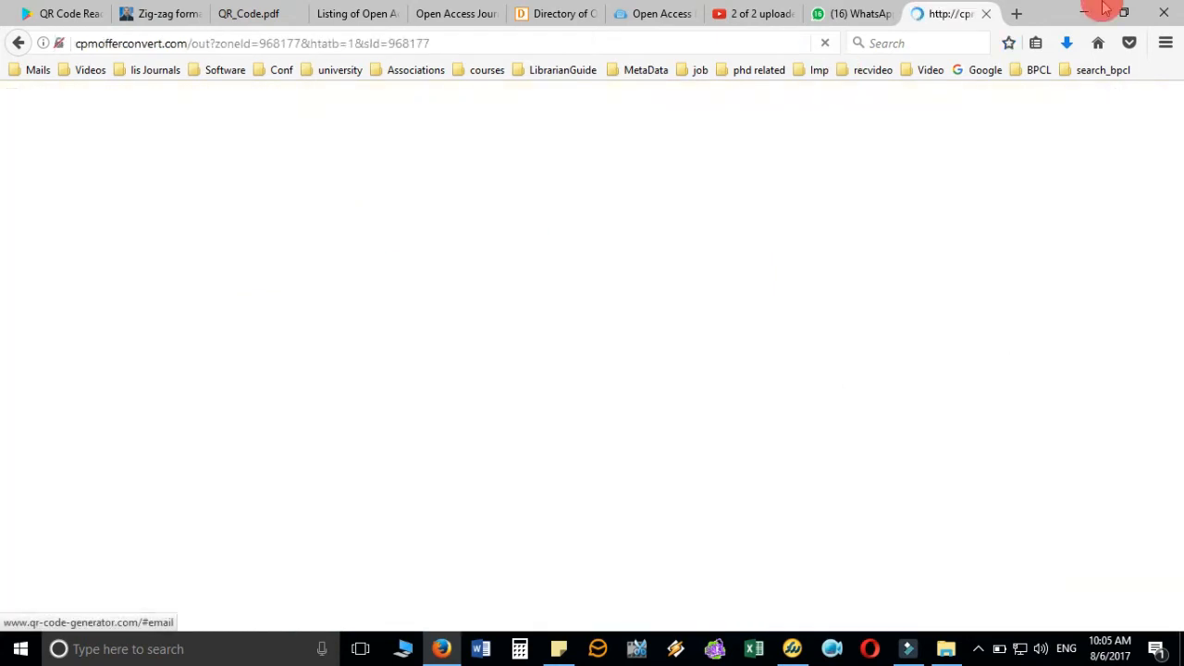
left_click(18, 42)
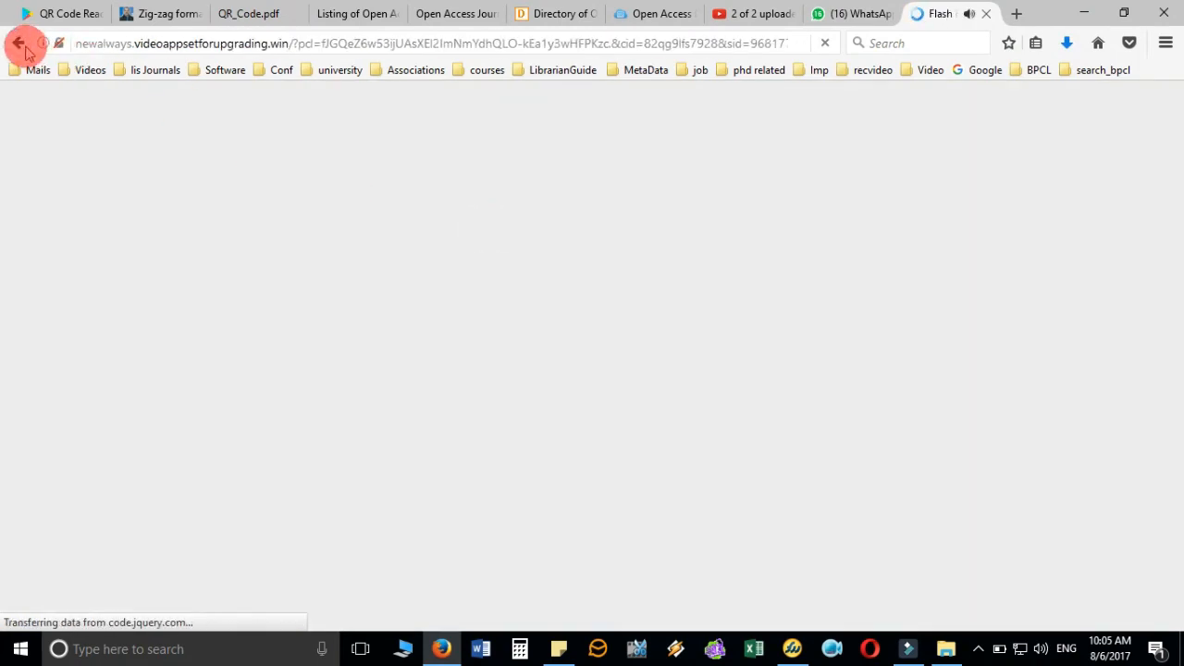
left_click(20, 45)
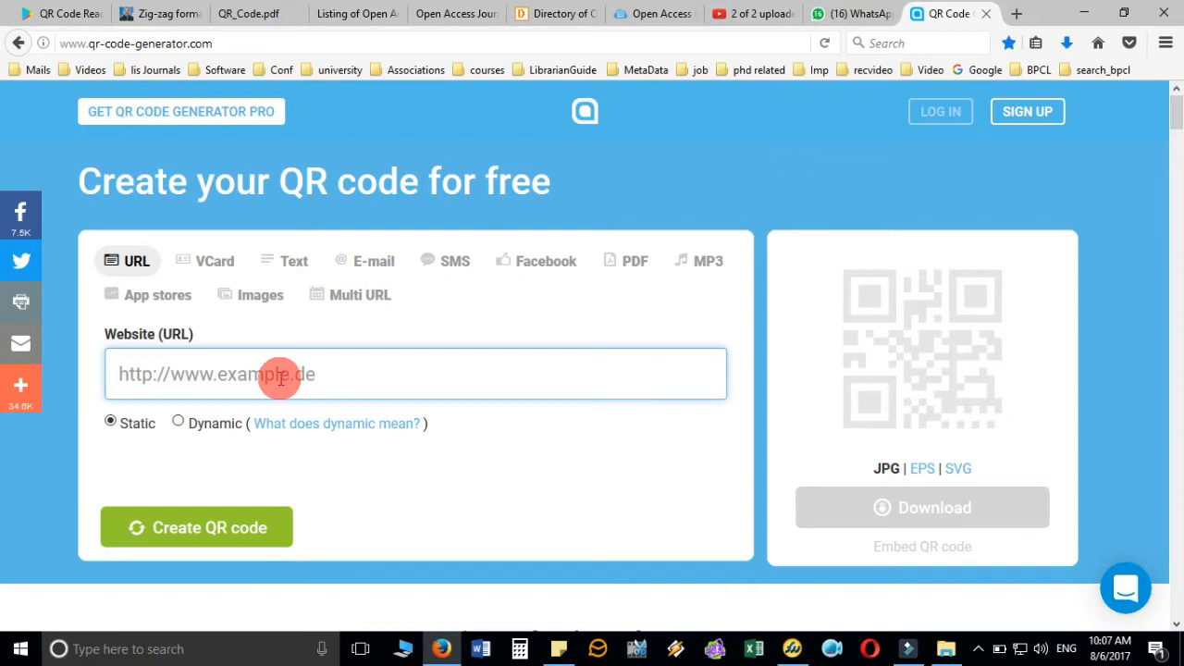
- Generate a static QR code from the personal website URL in the Website (URL) box
type("ht")
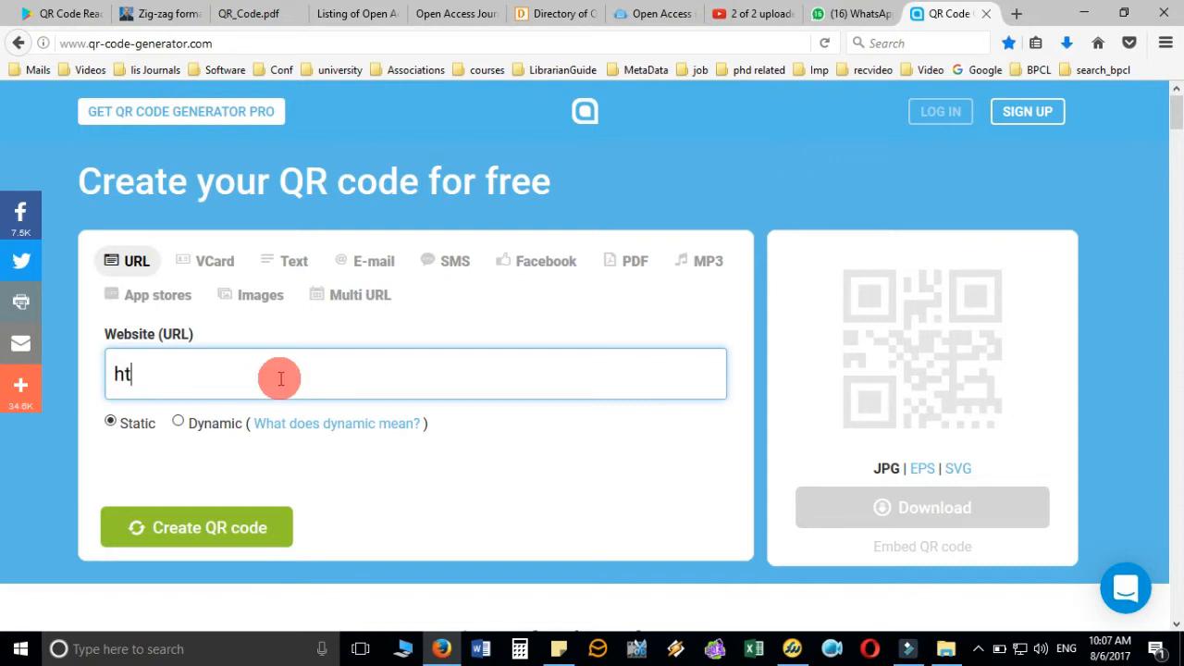
type("tp://www.dptrip")
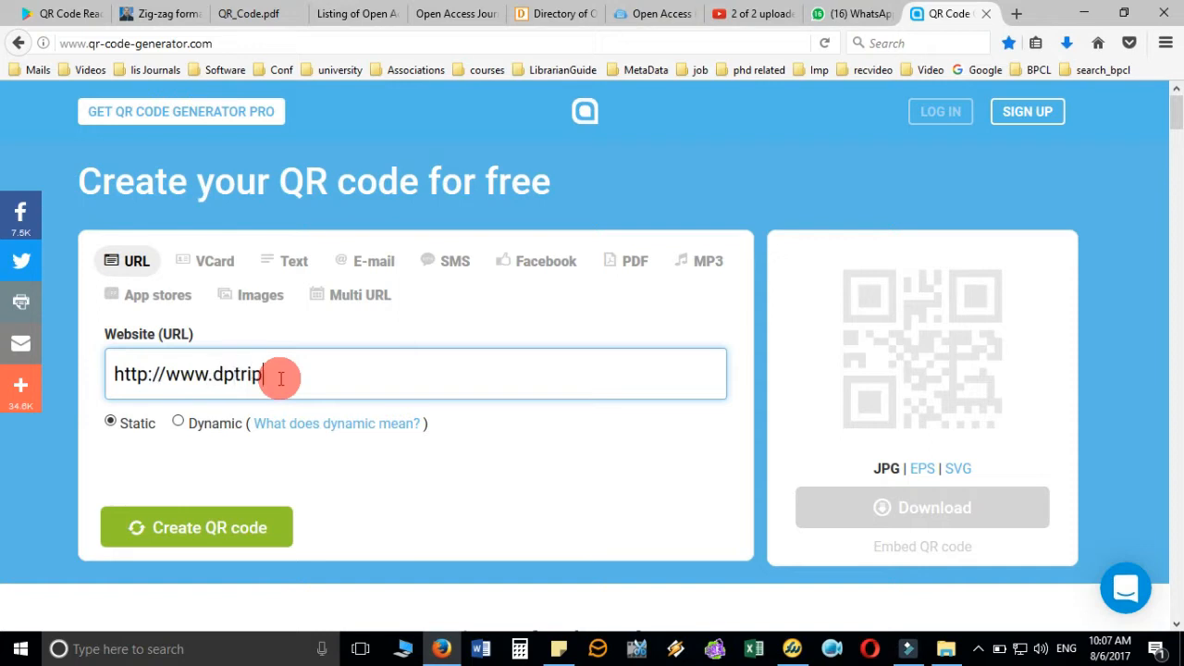
type("athi.in")
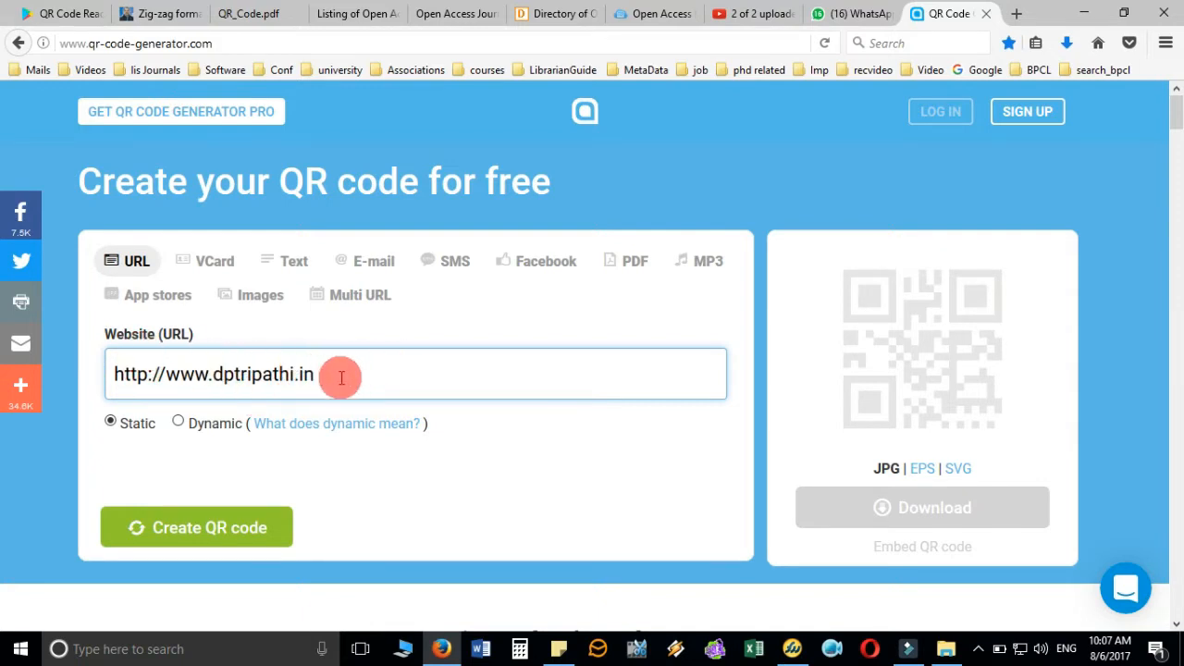
left_click(222, 530)
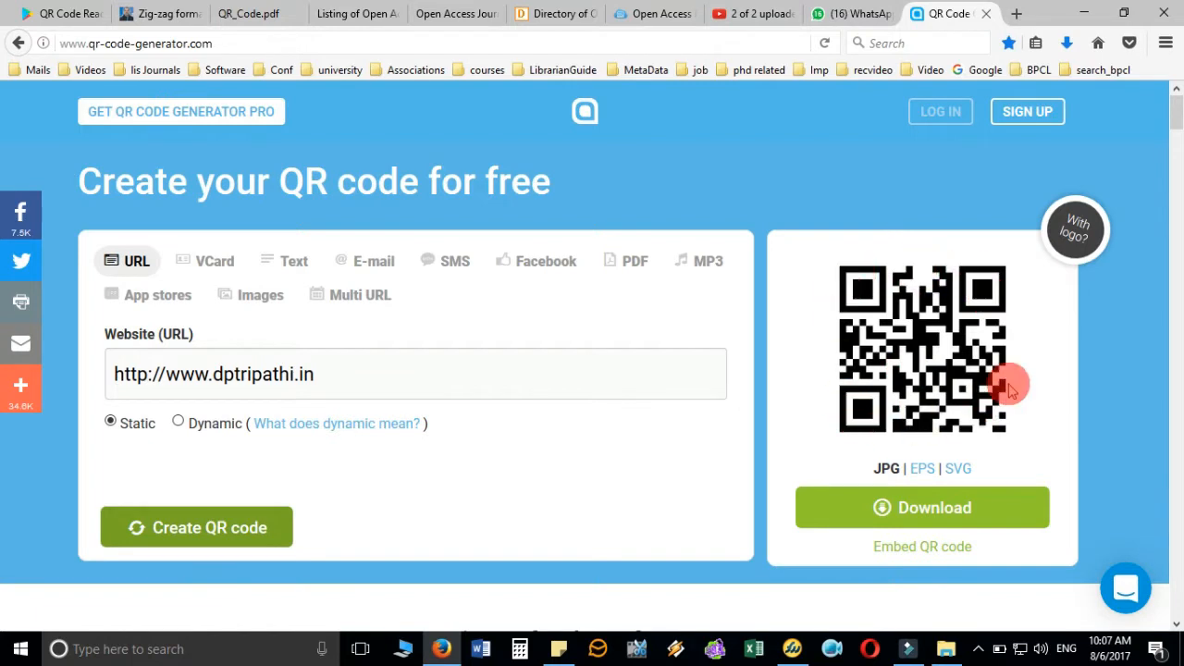
right_click(934, 313)
- Download the QR code as qr_code.zip into Desktop > Marketing Library Services, skipping the sign-up offer
left_click(791, 339)
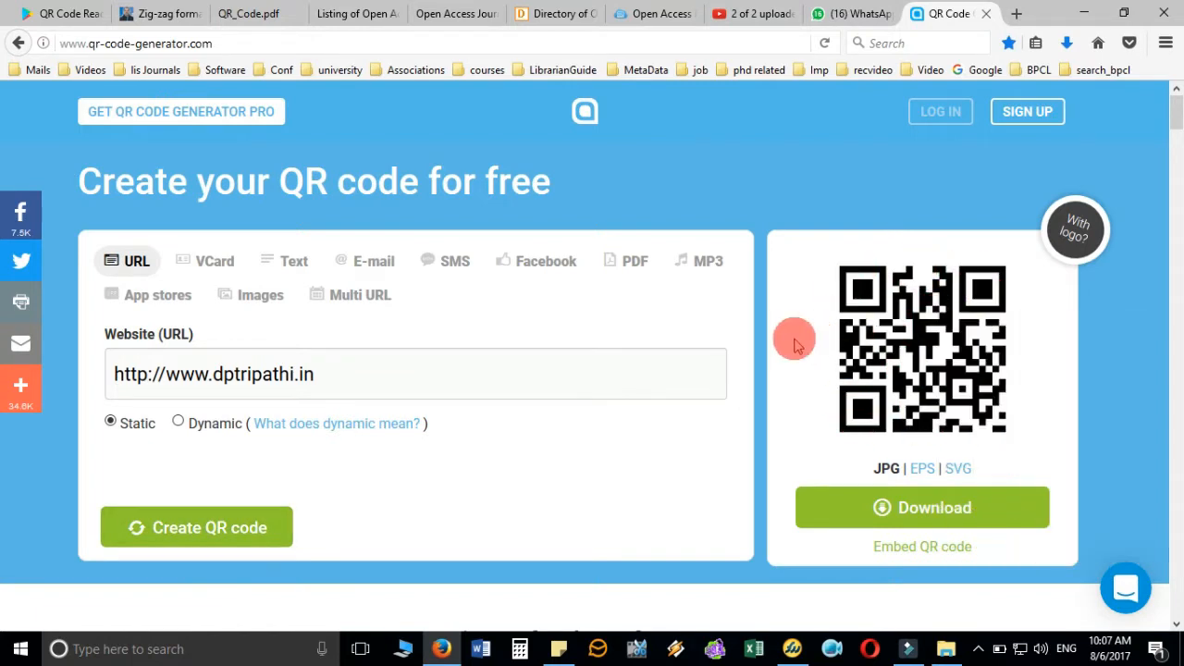
left_click(955, 519)
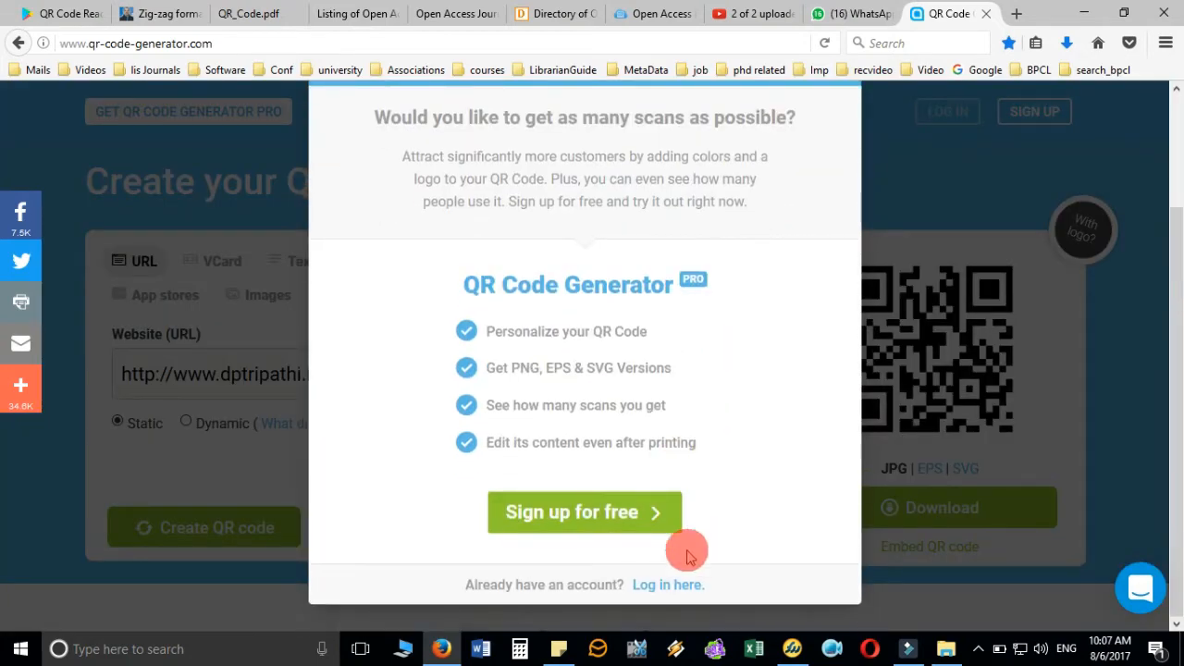
scroll(804, 305, "up", 2)
left_click(874, 173)
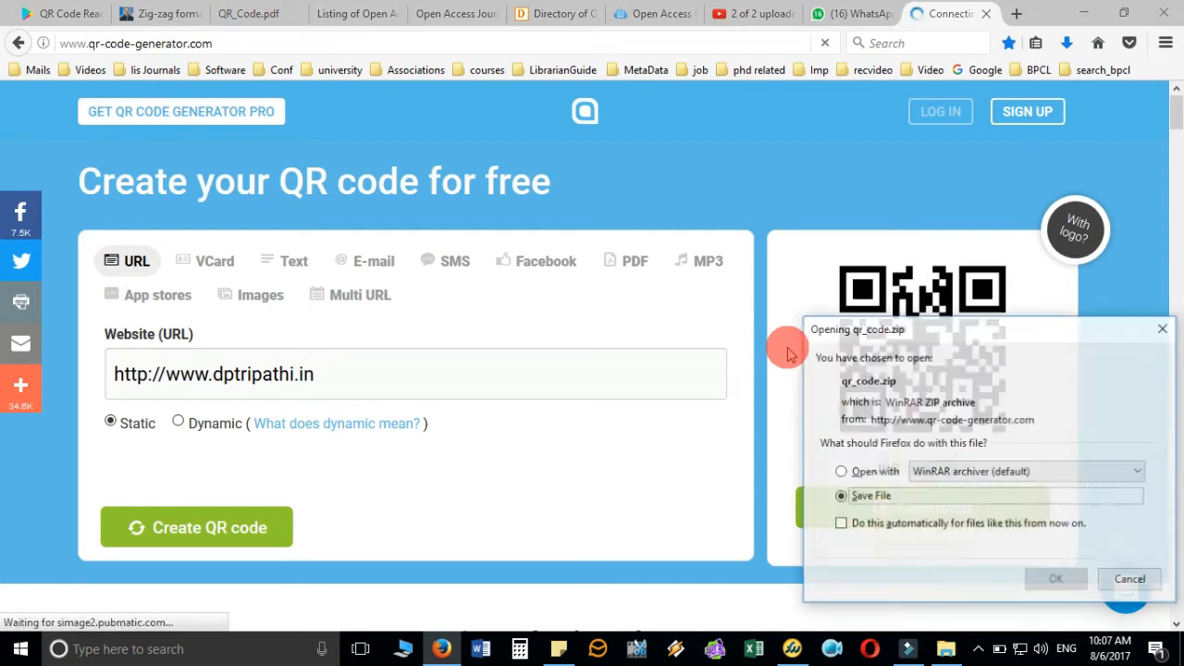
left_click(1056, 579)
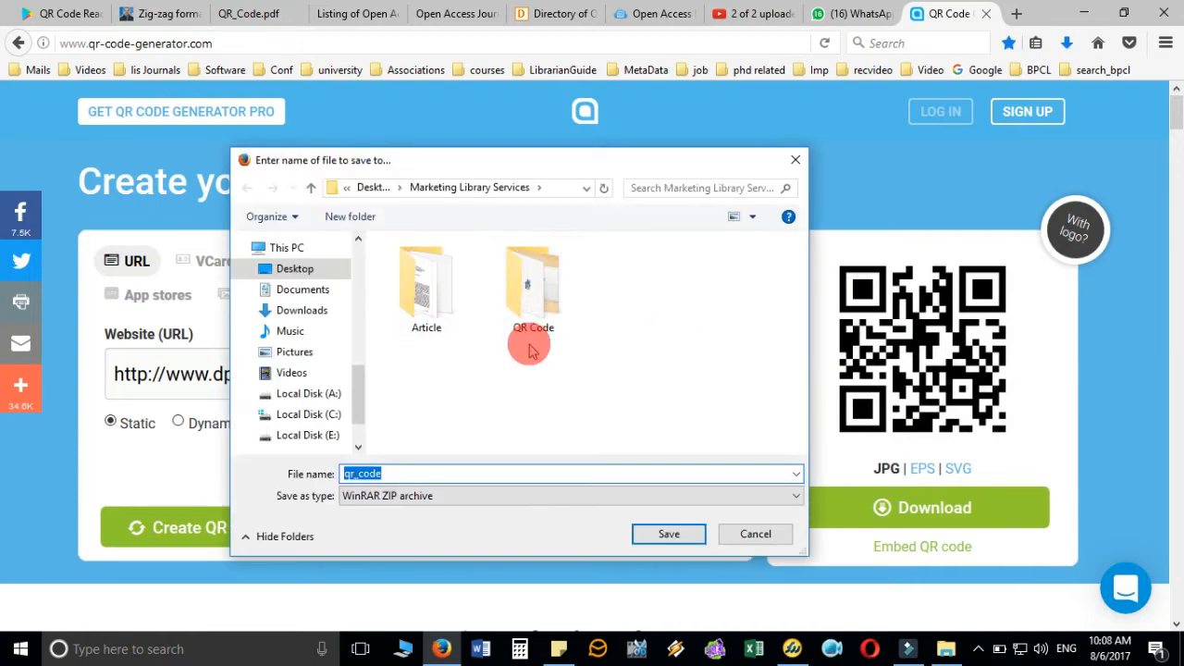
left_click(678, 538)
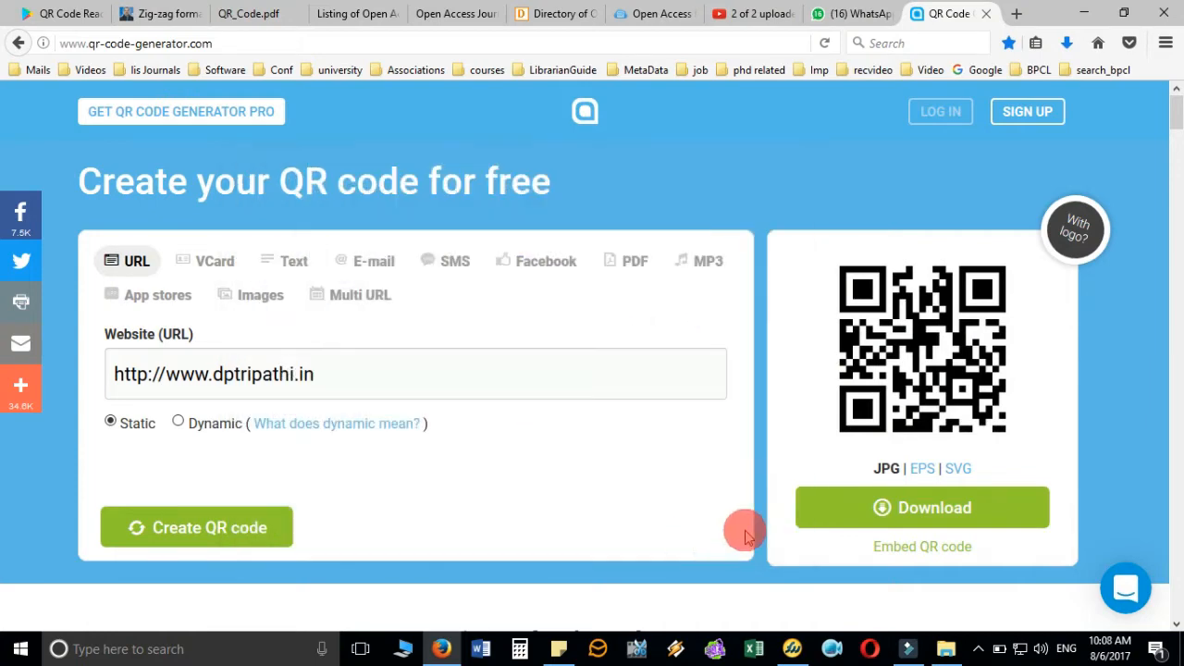
- Extract qr_code.zip with WinRAR into a new qr_code folder in Marketing Library Services
left_click(945, 647)
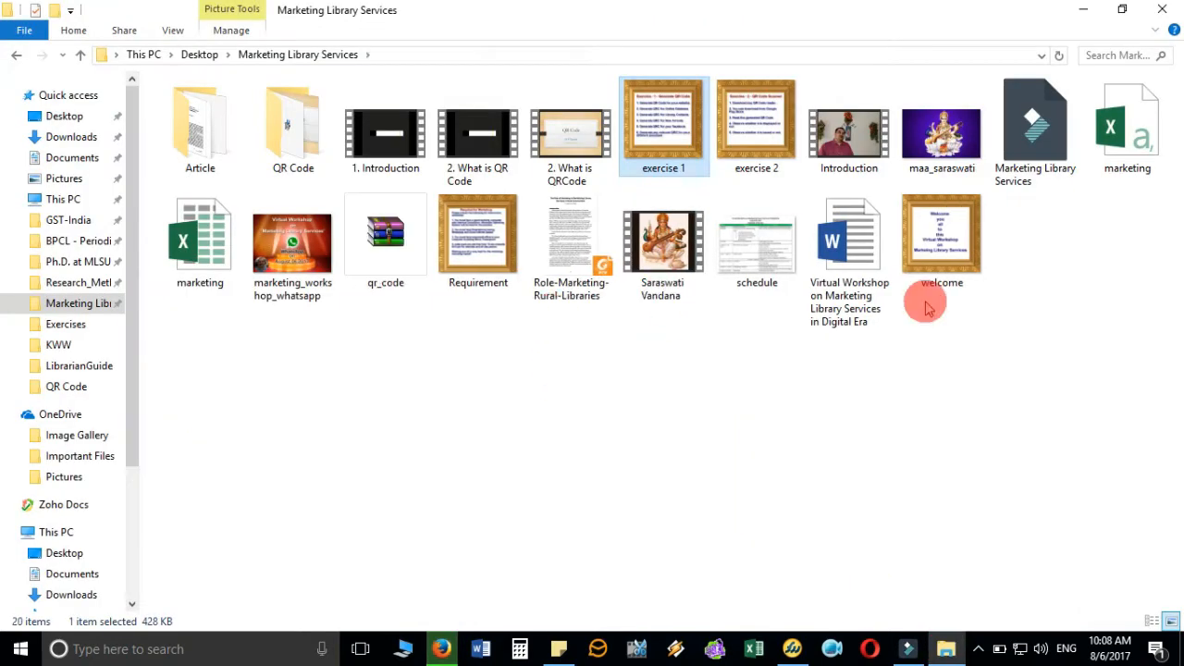
left_click(400, 257)
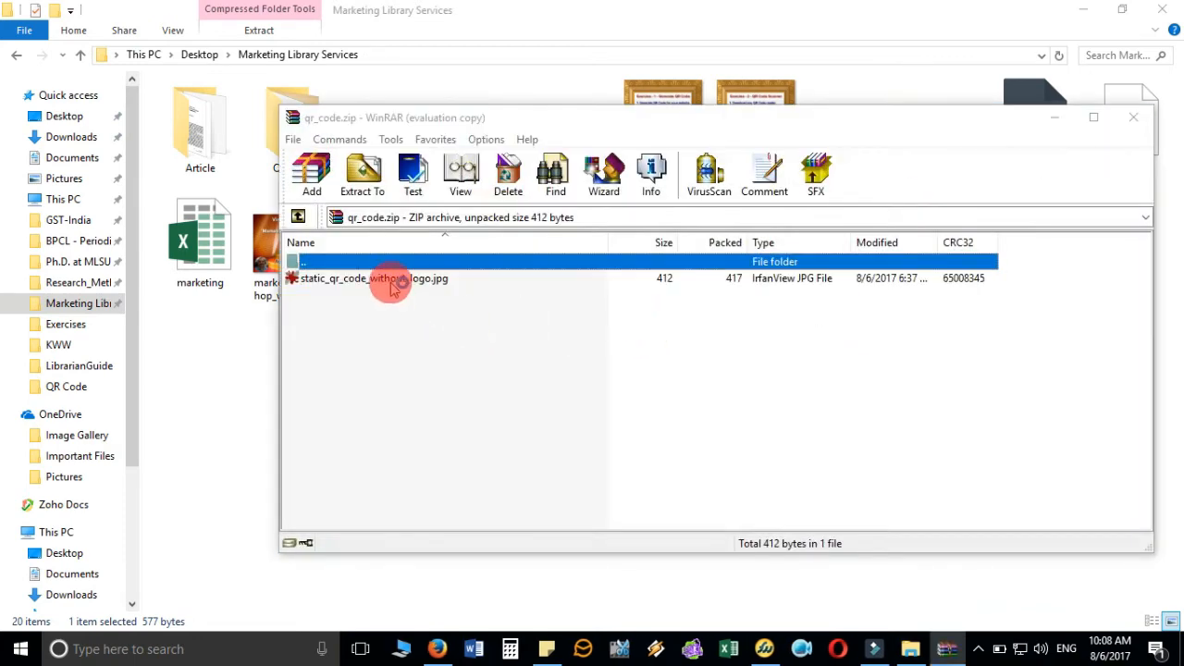
left_click(365, 179)
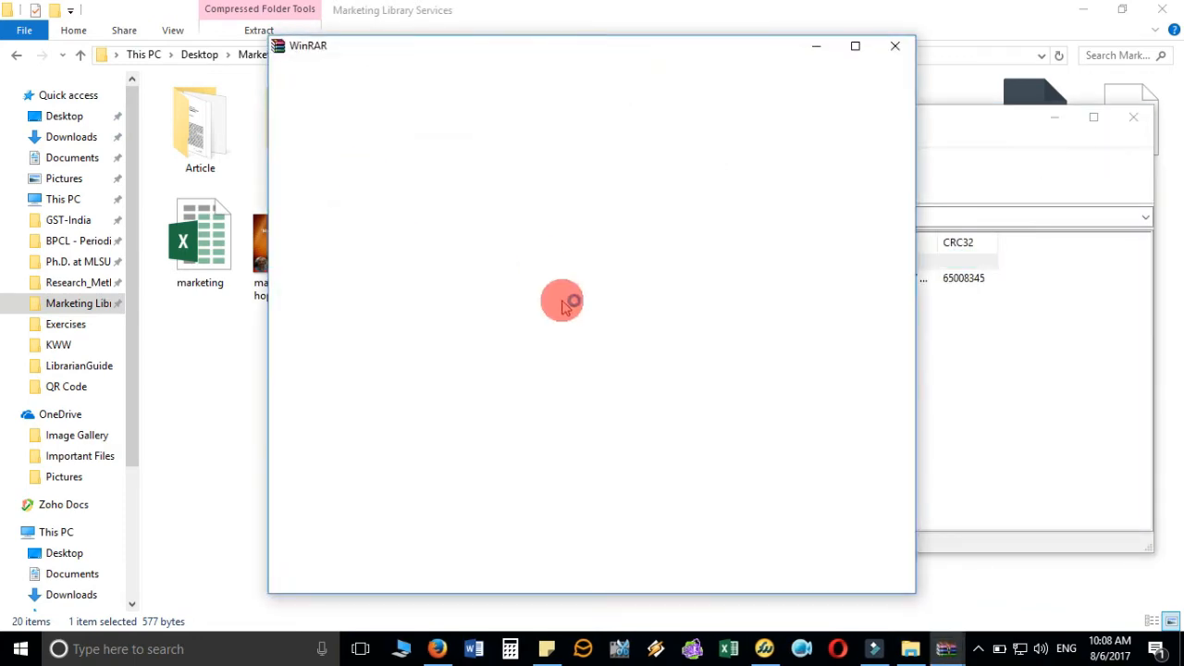
left_click(898, 46)
left_click(476, 262)
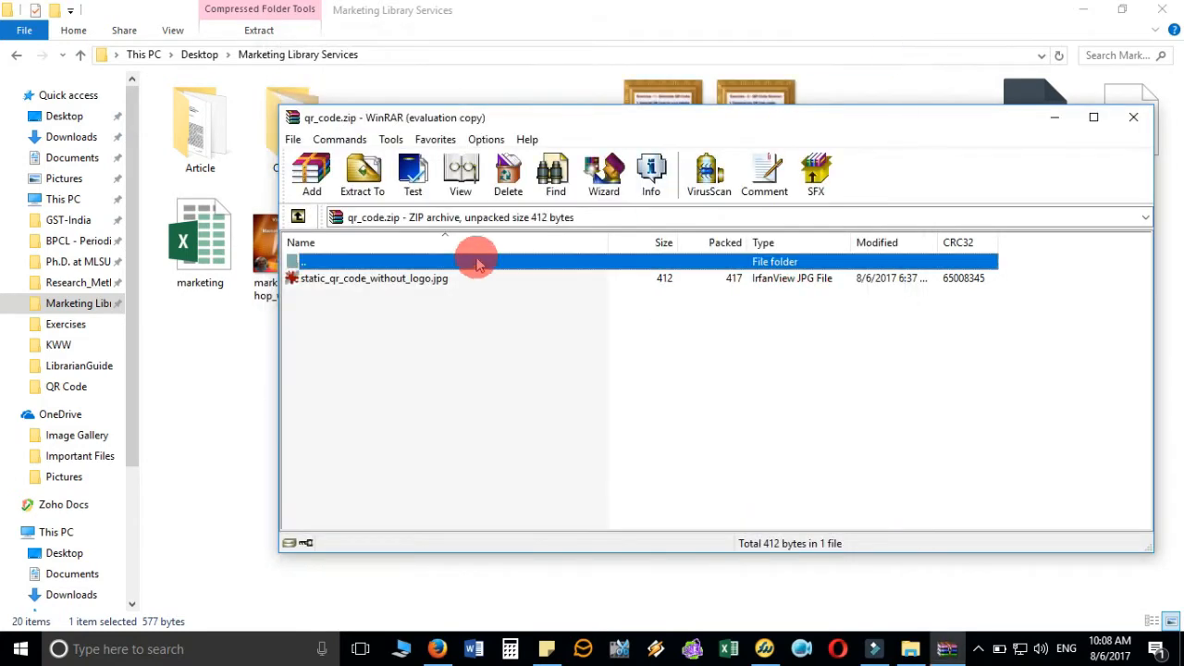
left_click(363, 173)
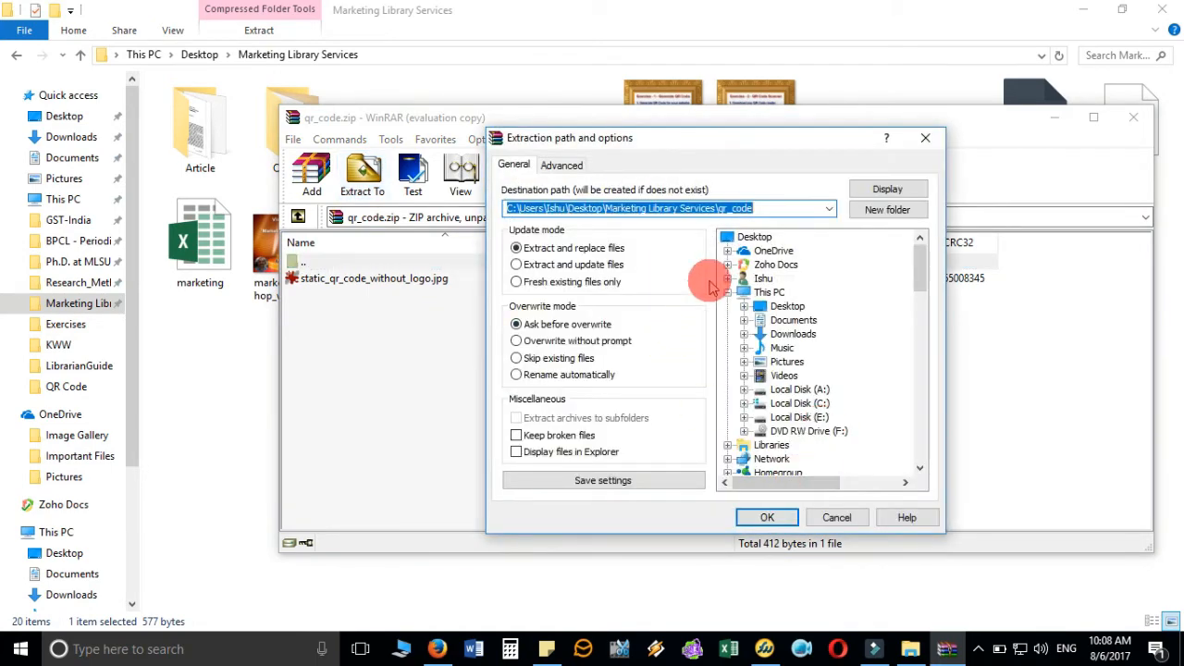
left_click(767, 517)
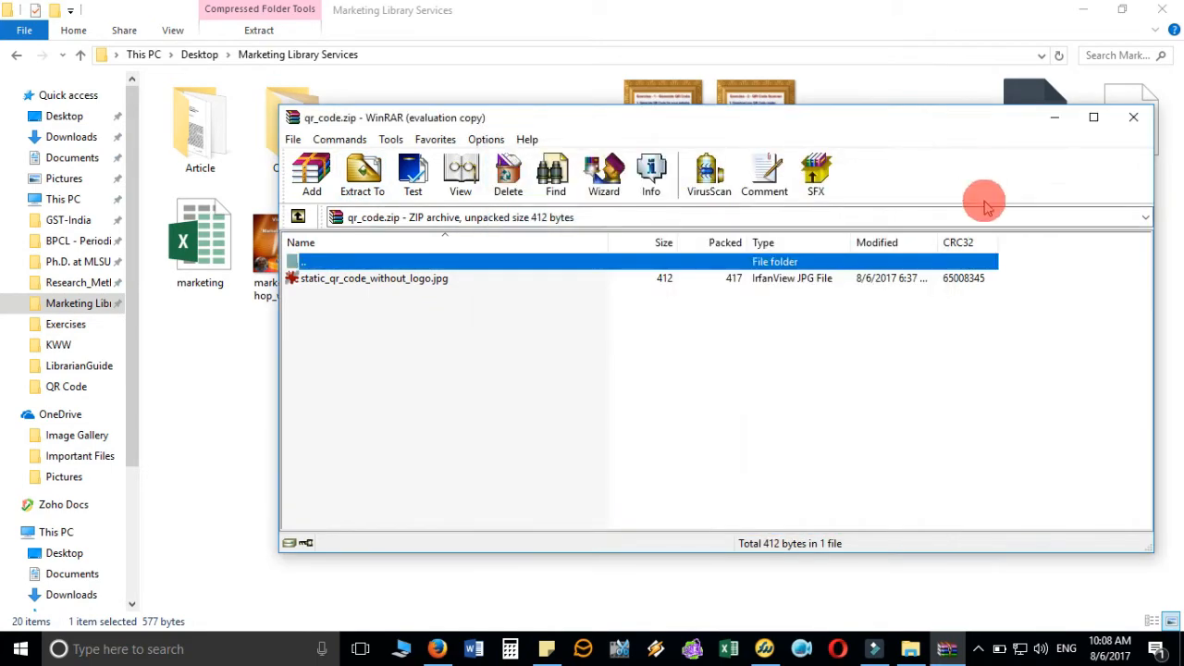
left_click(1133, 116)
double_click(331, 136)
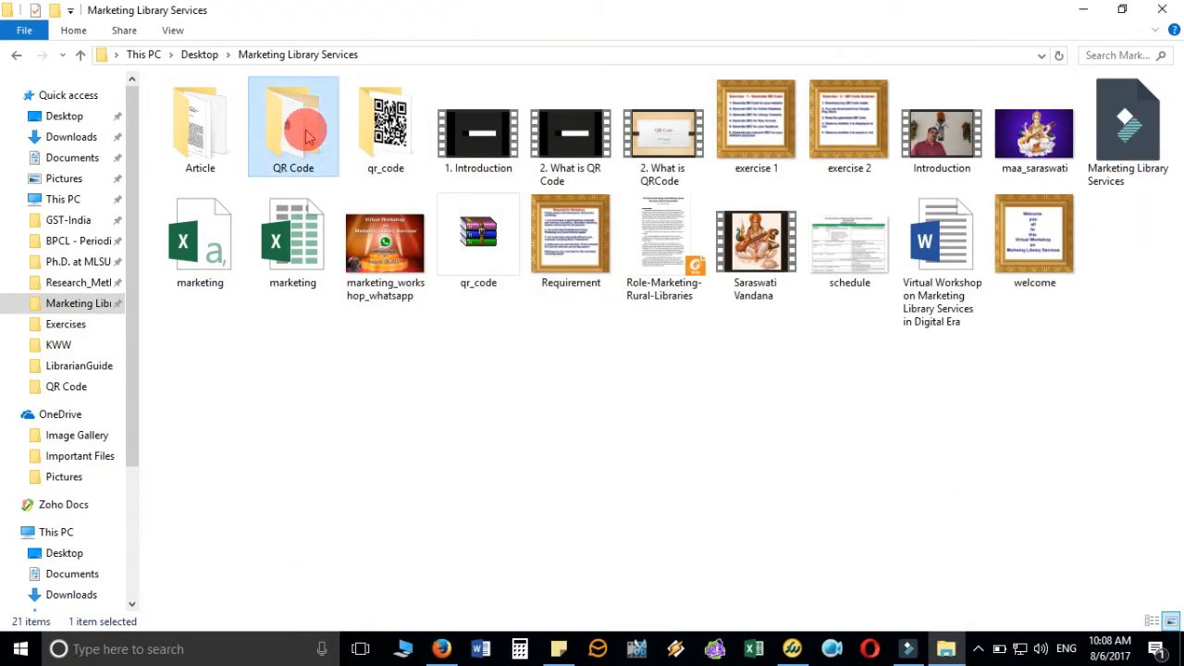
- View the QR image in IrfanView, accepting the rename to static_qr_code_without_logo.png, then close it
left_click(339, 53)
left_click(363, 139)
double_click(363, 139)
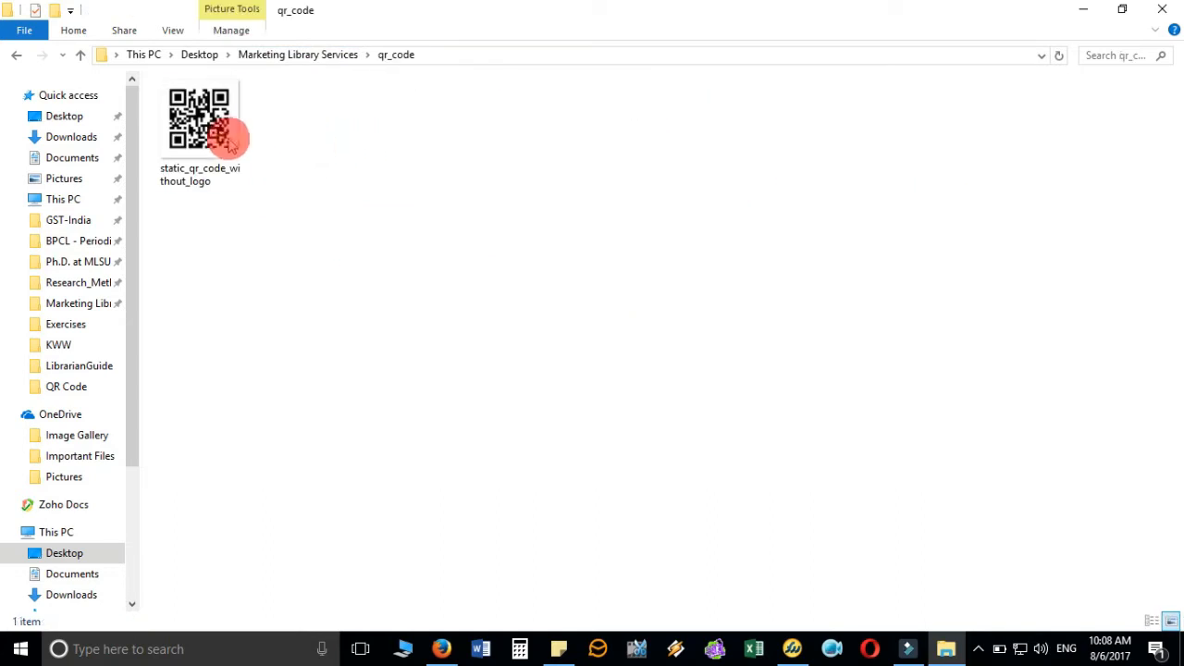
left_click(197, 115)
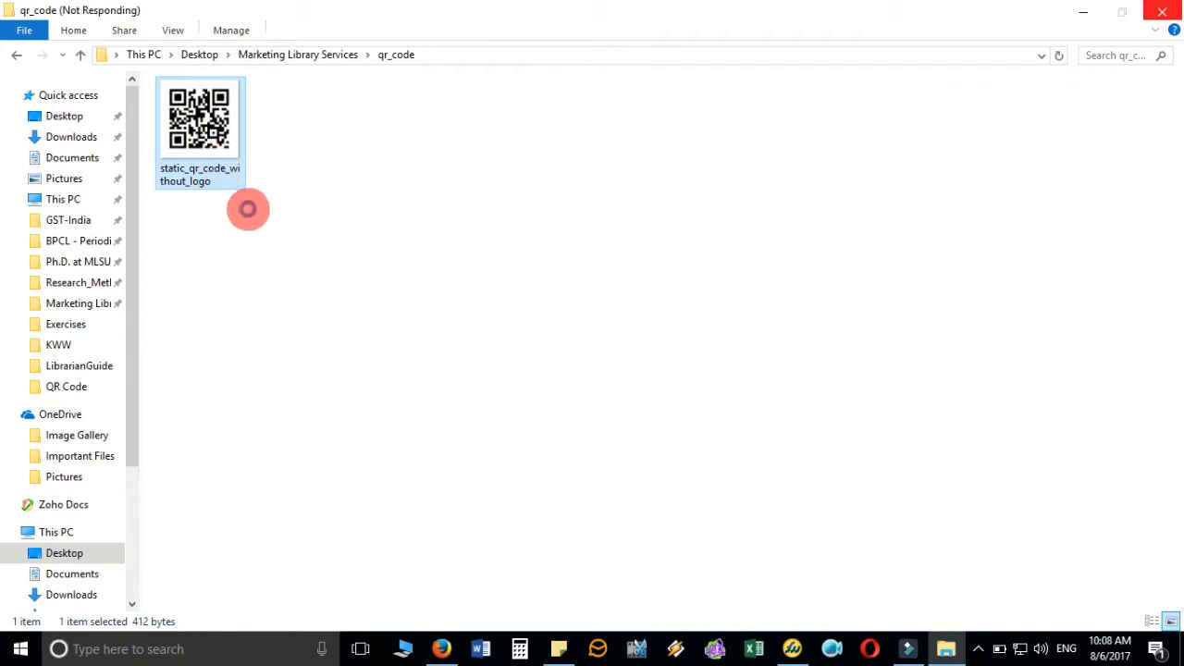
right_click(195, 176)
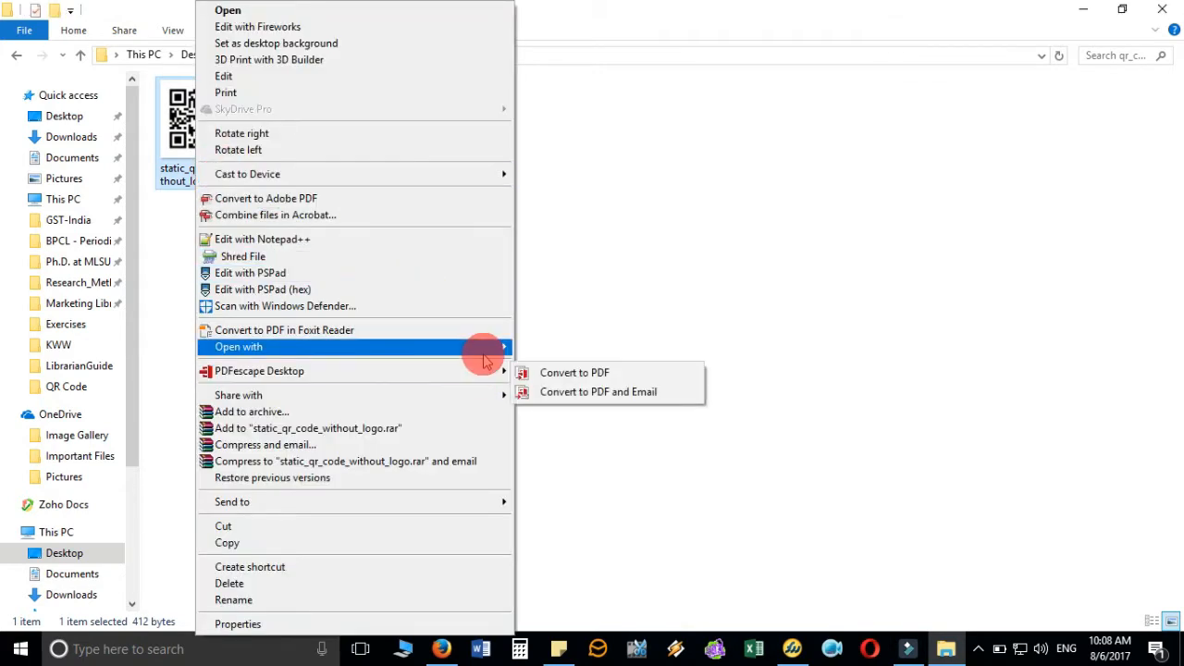
mouse_move(485, 349)
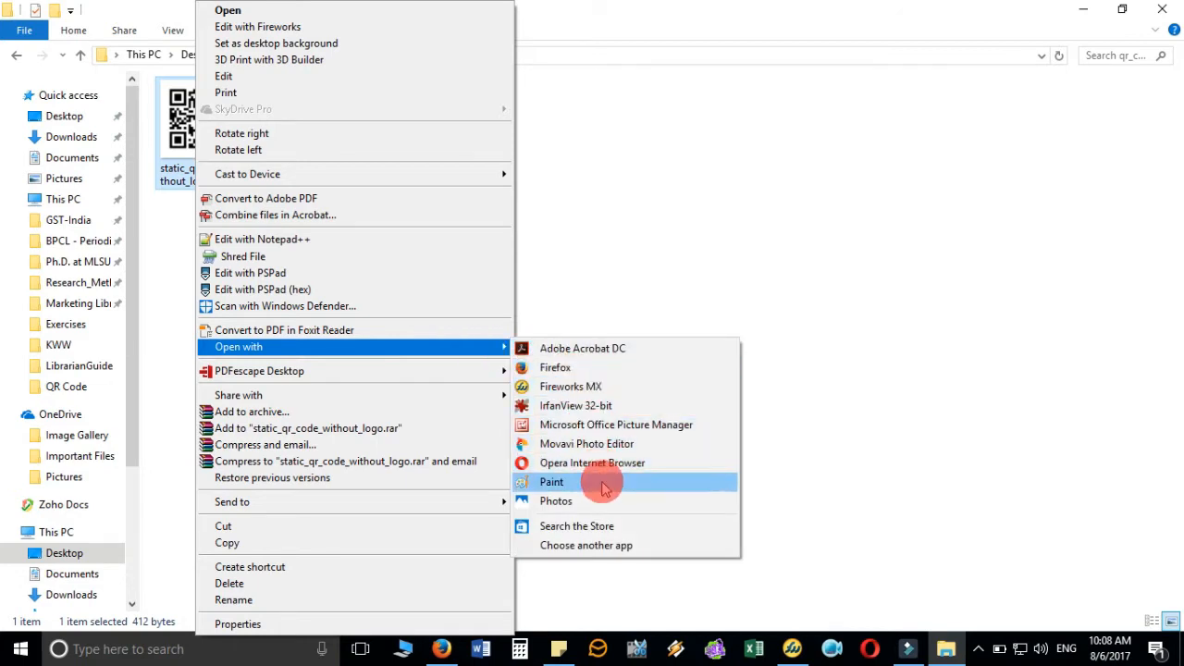
left_click(647, 404)
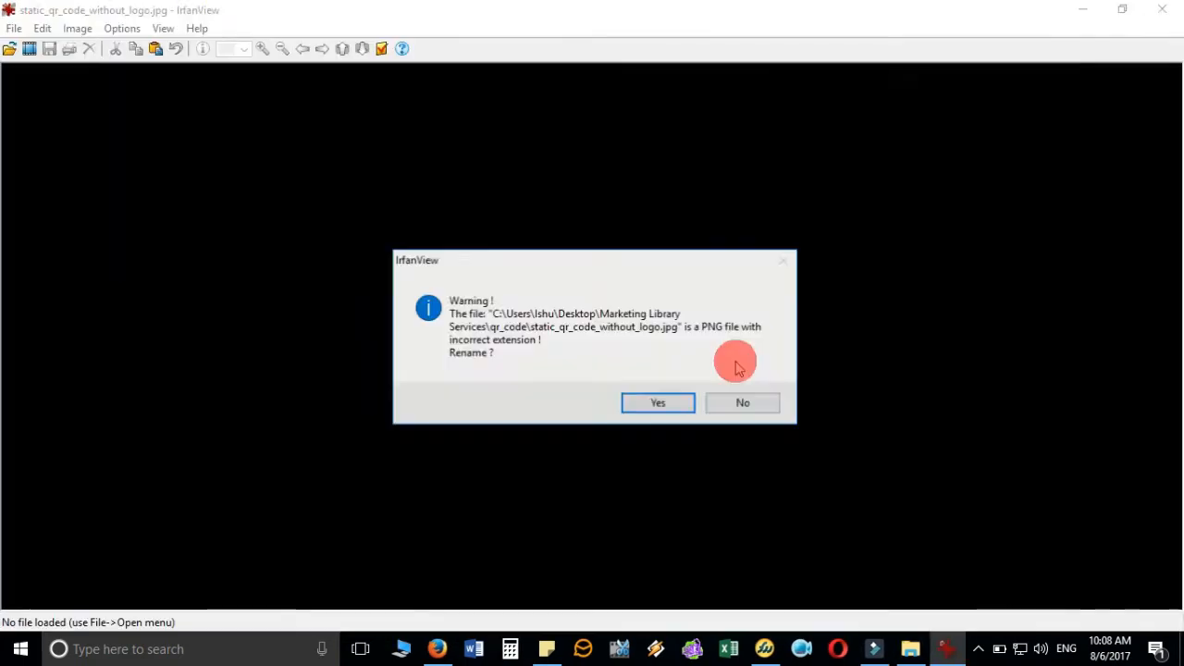
left_click(666, 402)
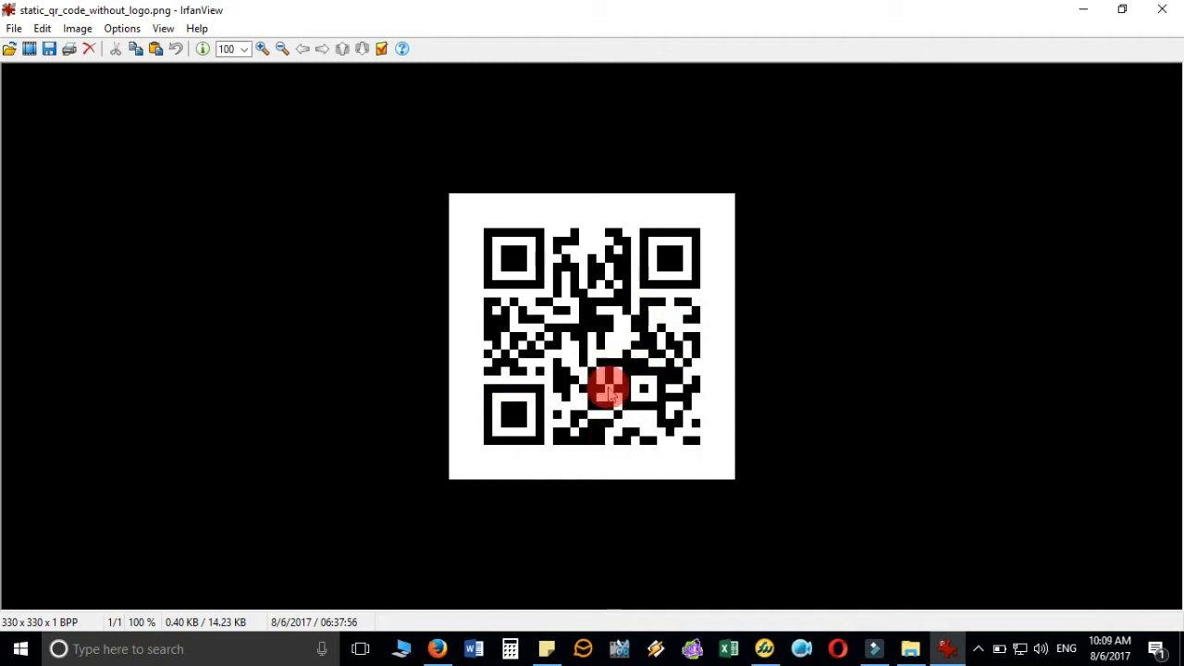
left_click(1167, 11)
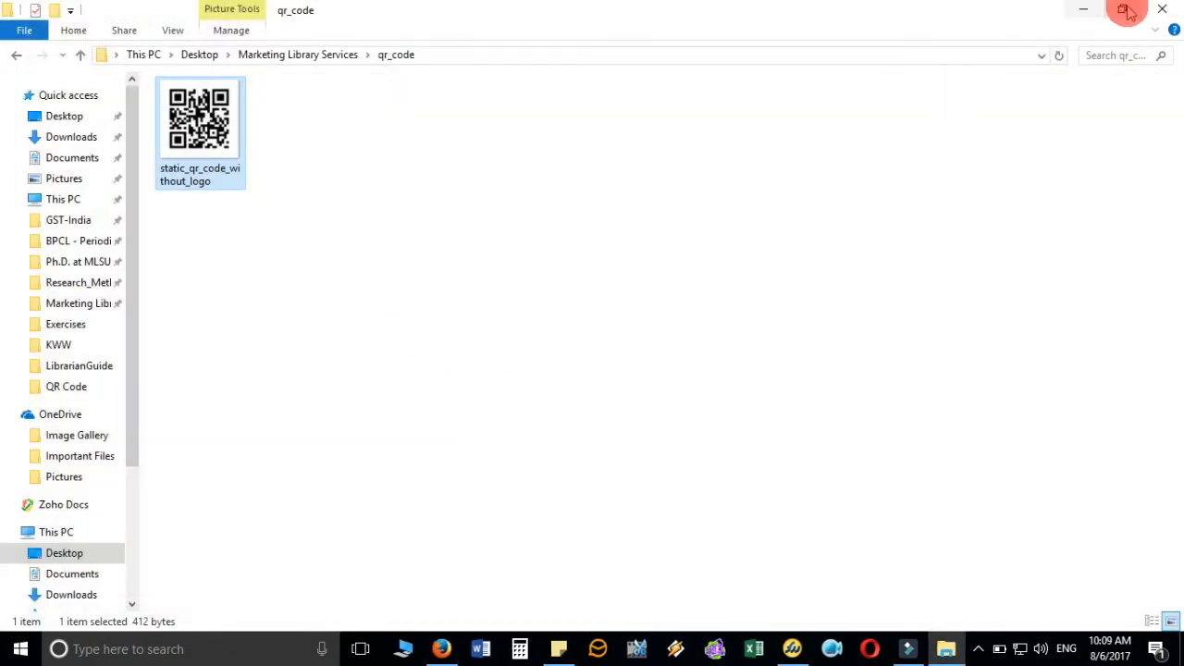
- Close the qr_code folder window and select the whole website address in the URL box
left_click(1154, 9)
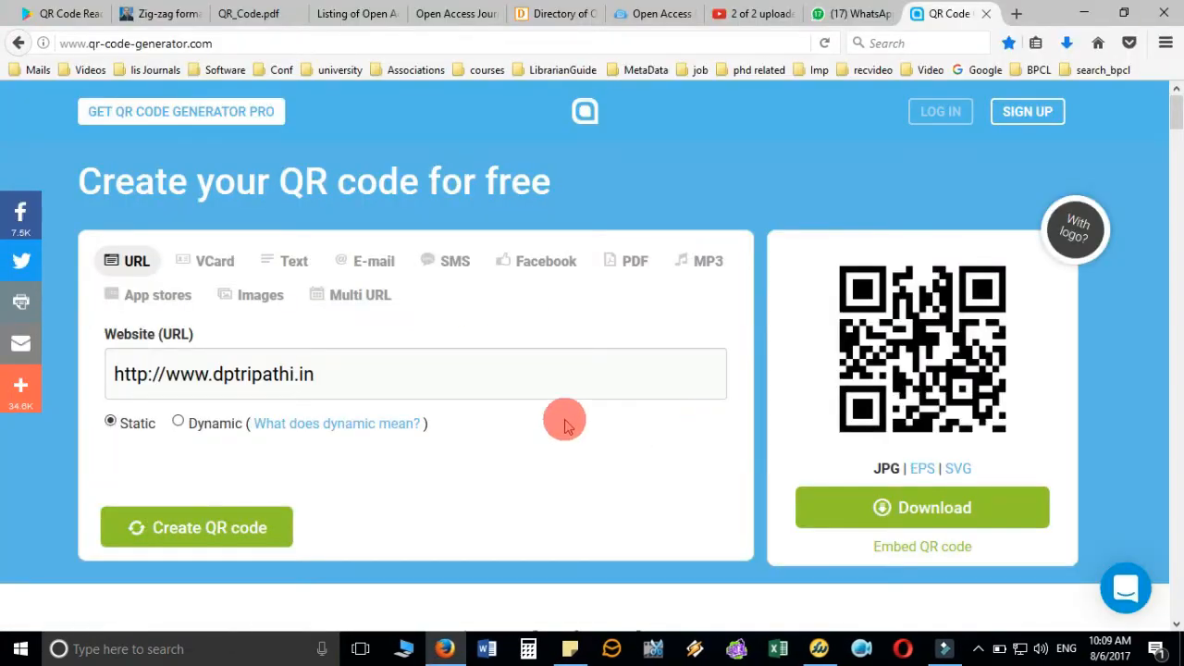
left_click(342, 381)
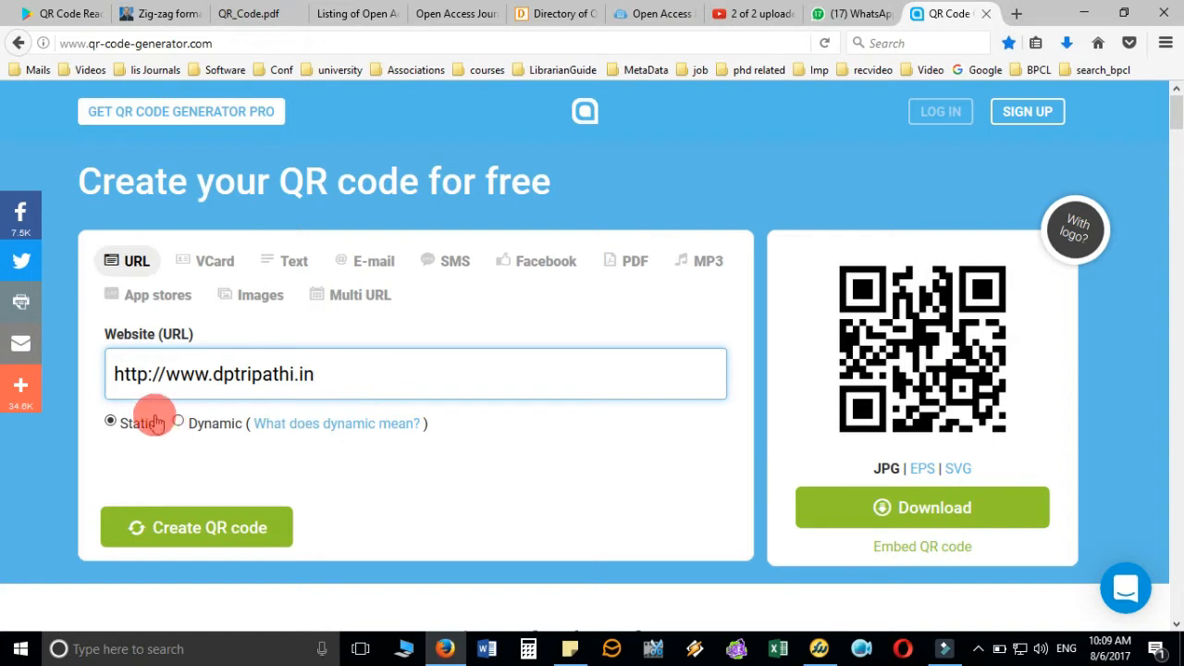
left_click_drag(109, 374, 336, 384)
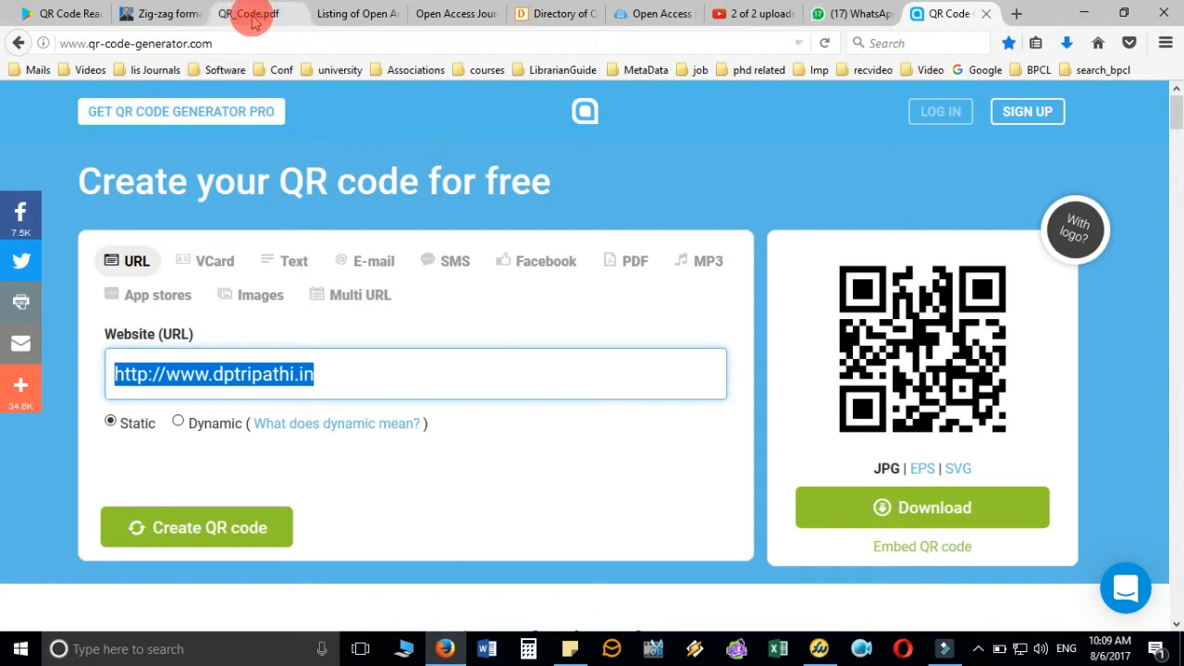
left_click(329, 14)
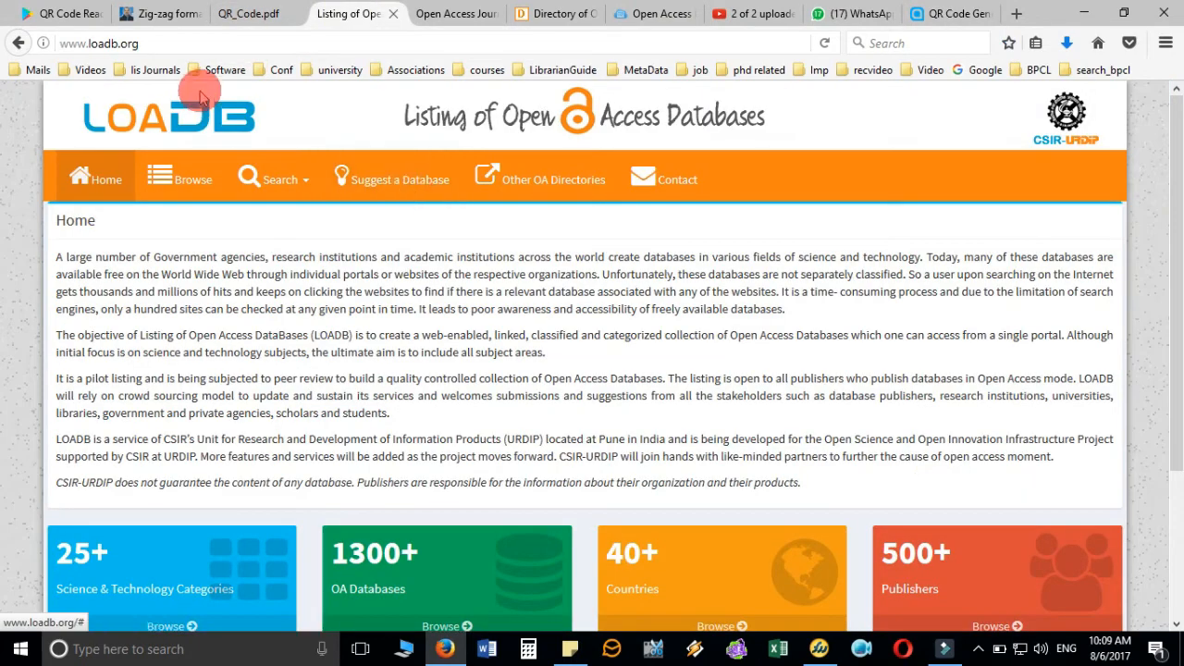
left_click(221, 44)
right_click(221, 44)
left_click(268, 92)
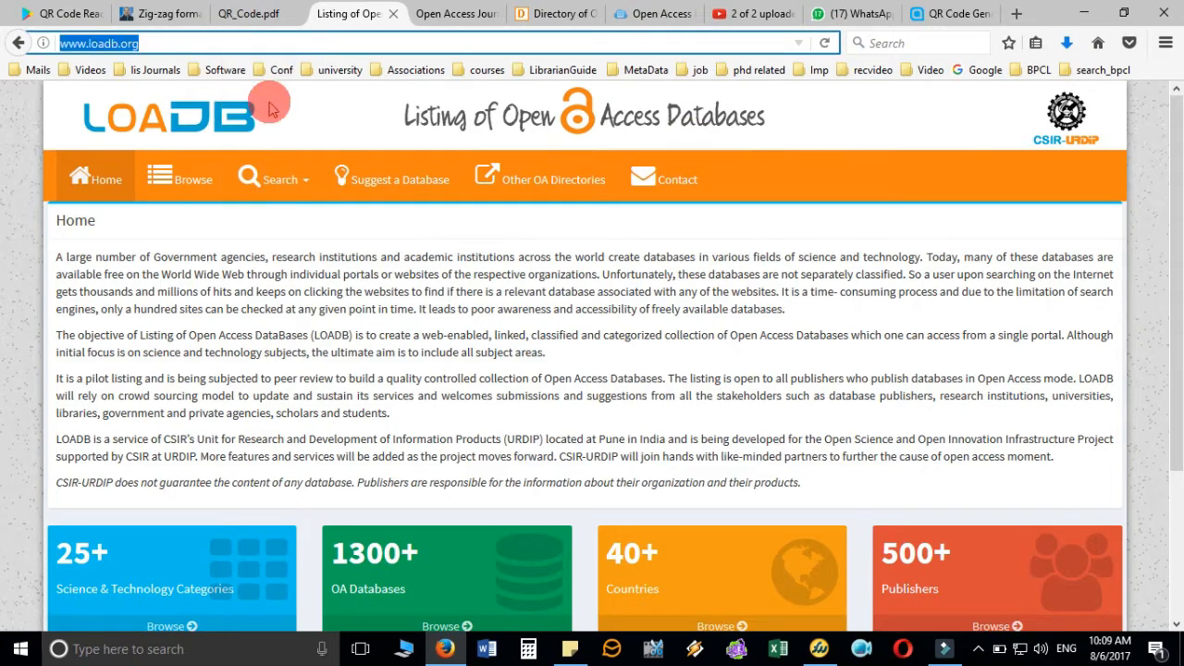
left_click(952, 14)
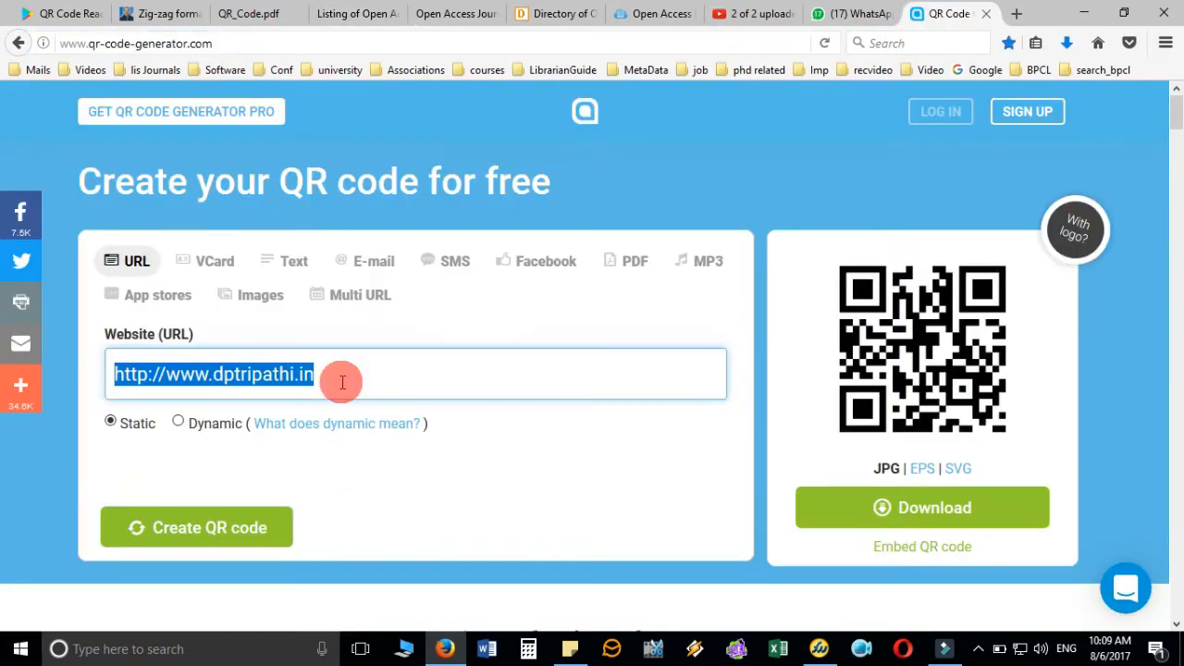
right_click(350, 375)
left_click(398, 453)
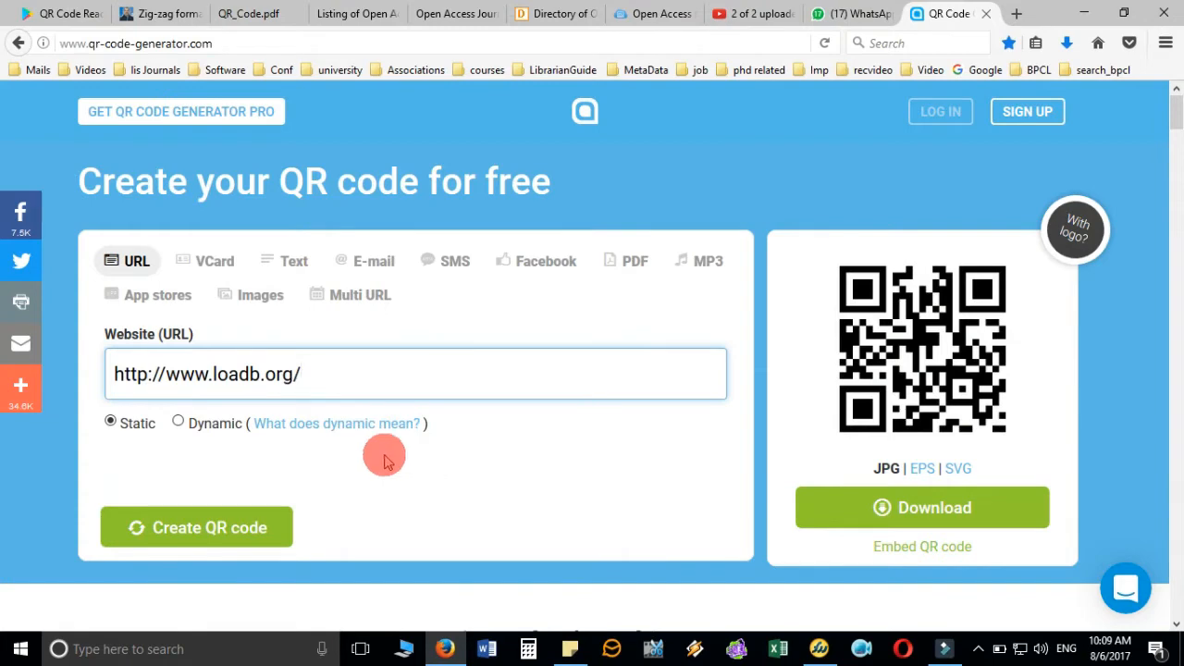
- Create the LOADB QR code and start its download, dismissing the sign-up promotion
left_click(242, 534)
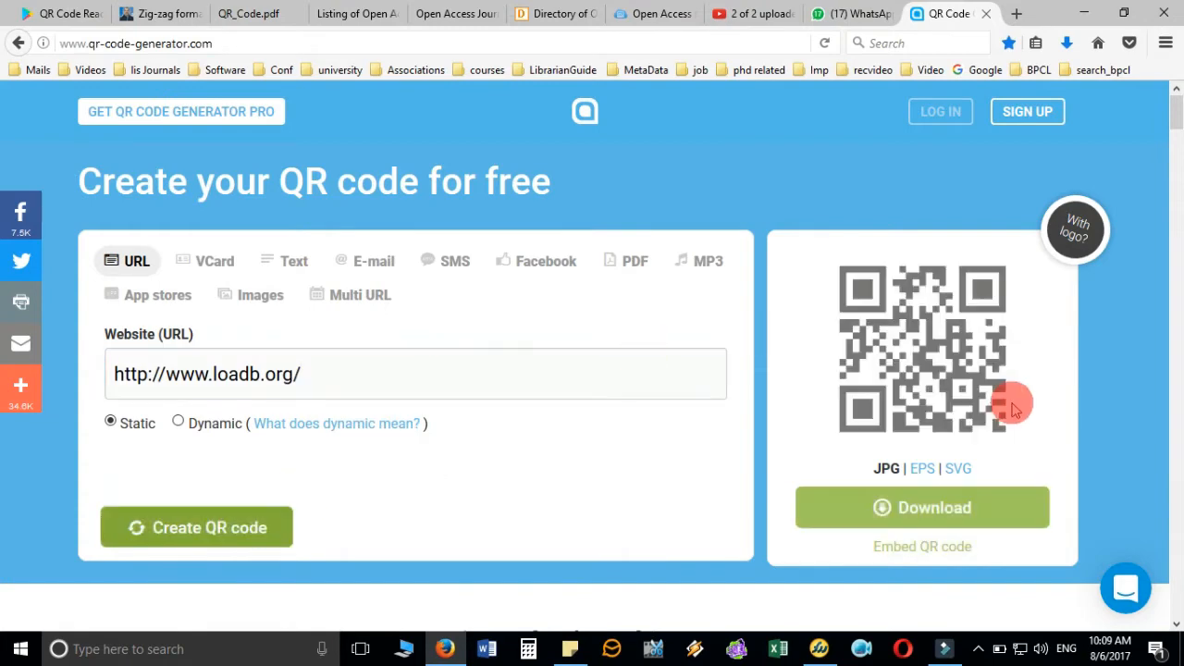
left_click(954, 507)
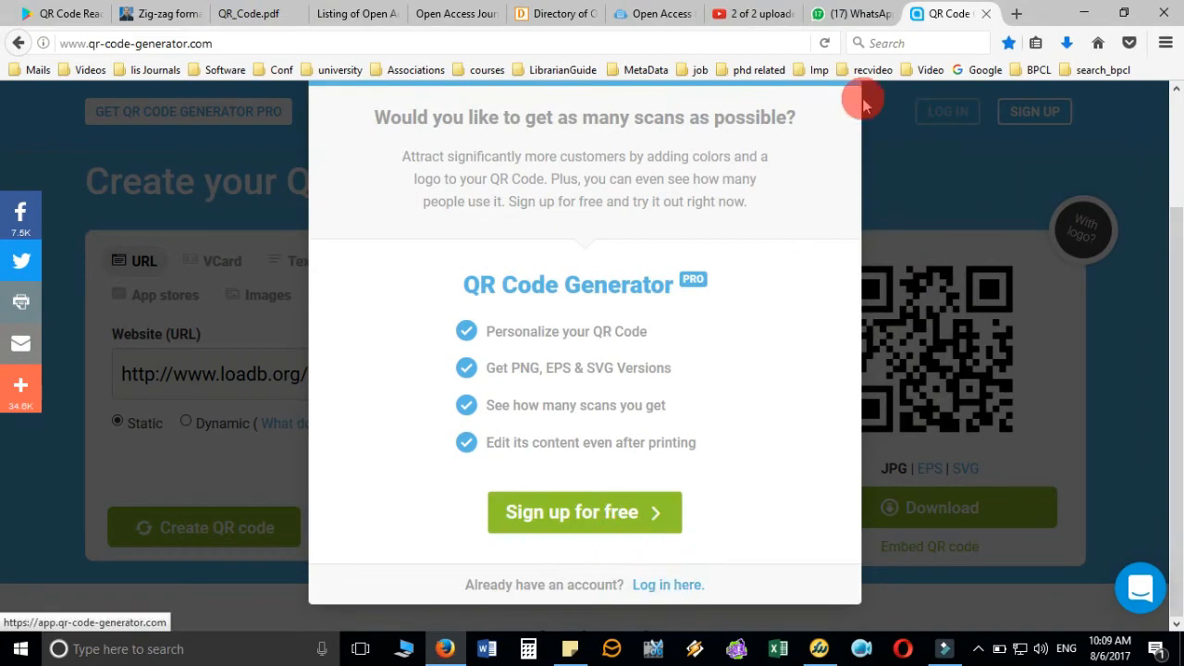
left_click(875, 175)
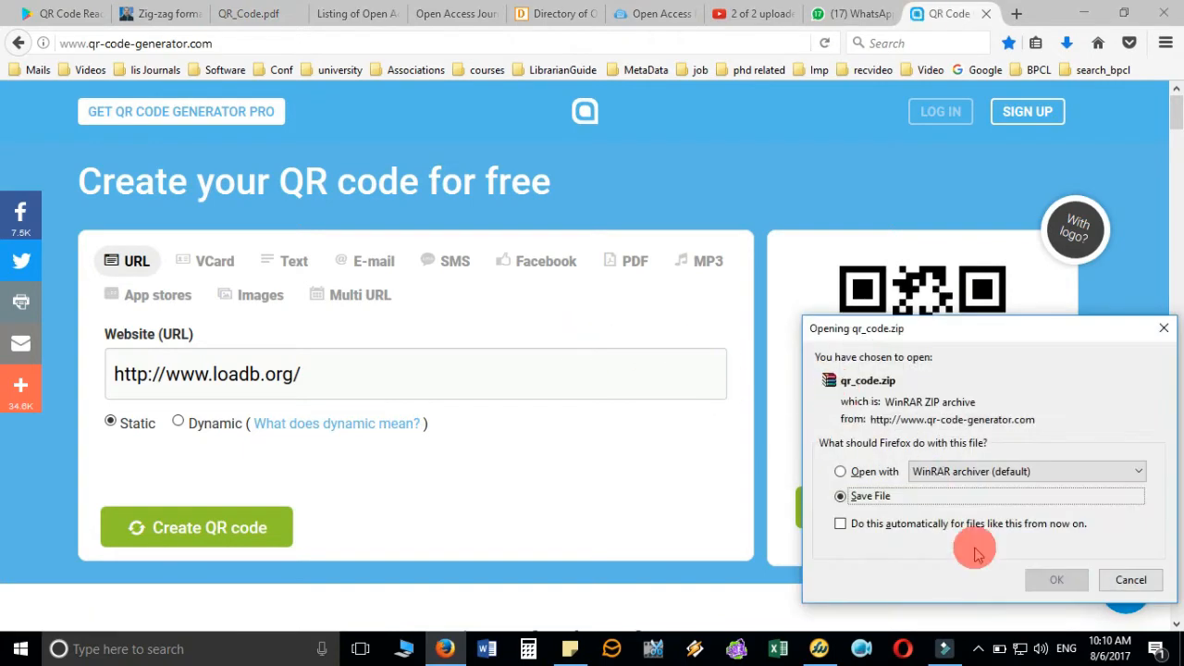
- Save the LOADB QR code zip as 'List of Open Access' in Marketing Library Services
left_click(1053, 578)
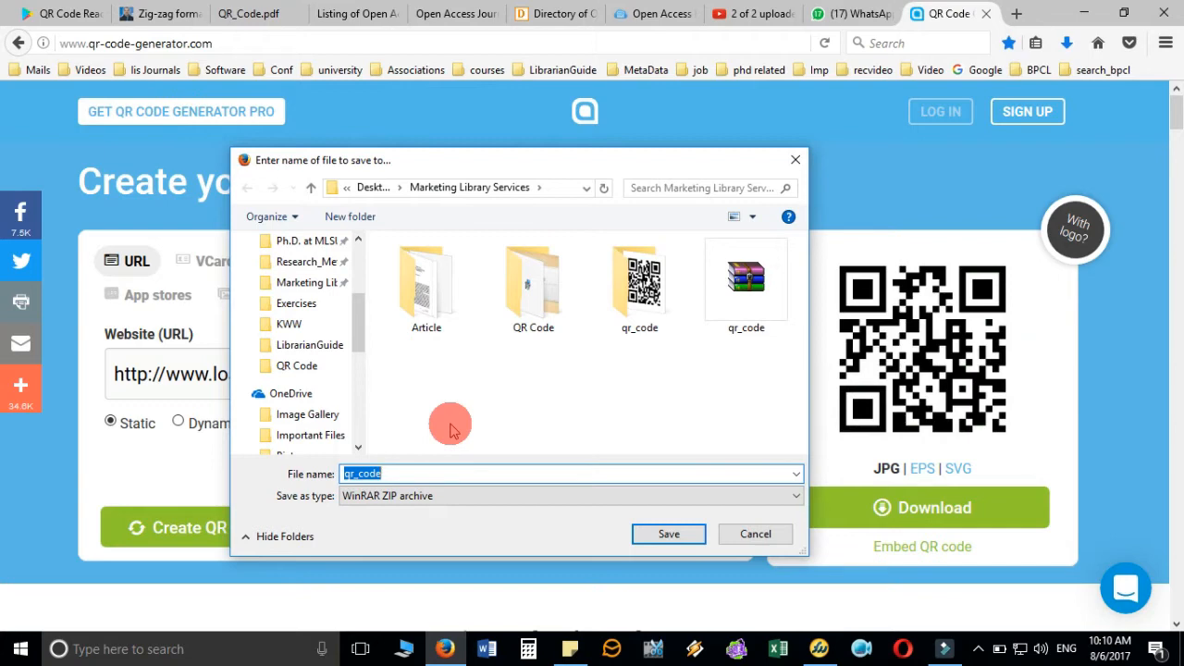
type("List of Open Access")
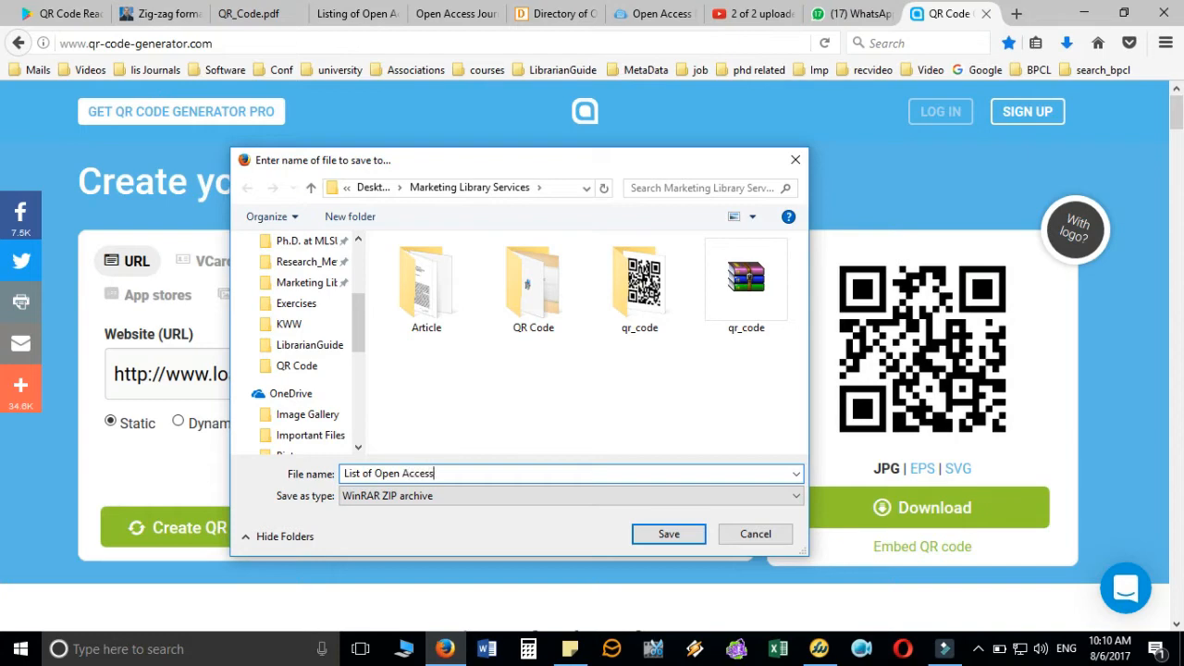
key("Return")
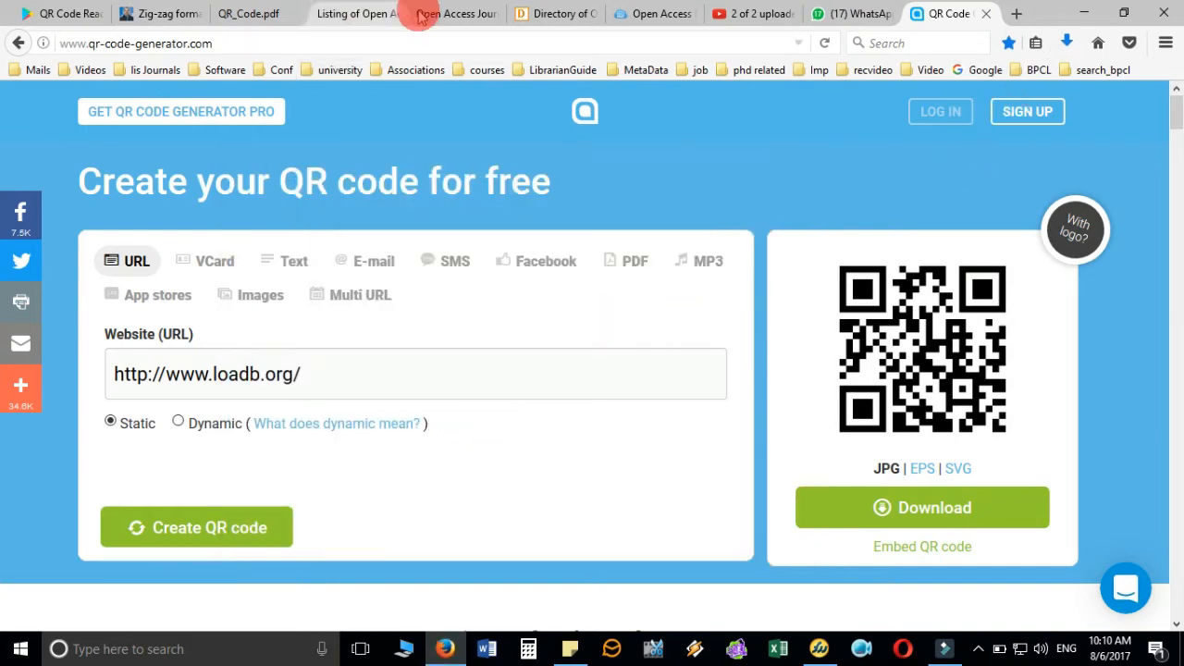
- Copy the oajse.com Library and Information Science URL and paste it over the LOADB address
left_click(473, 19)
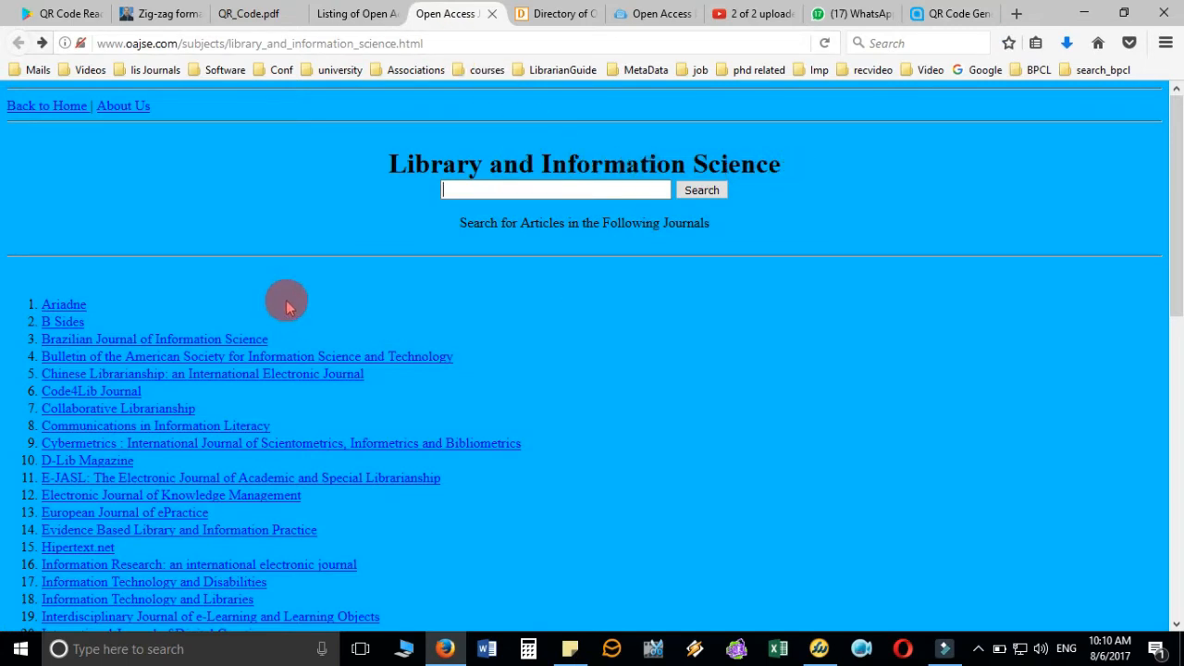
left_click(454, 37)
right_click(454, 37)
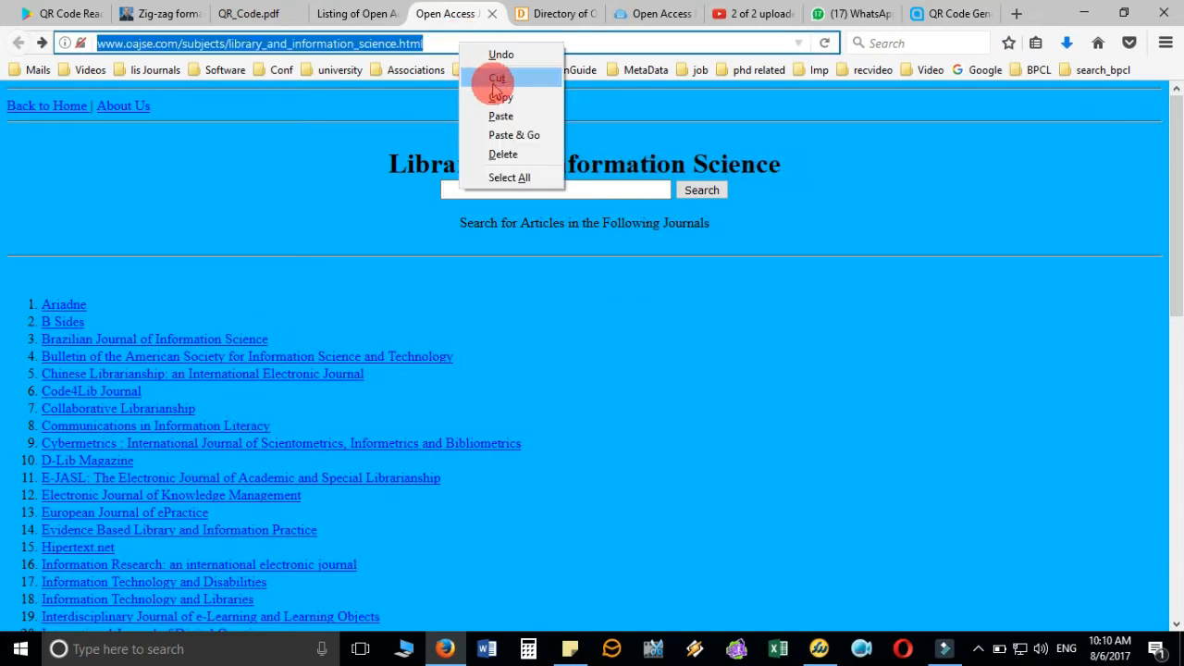
left_click(495, 98)
left_click(957, 18)
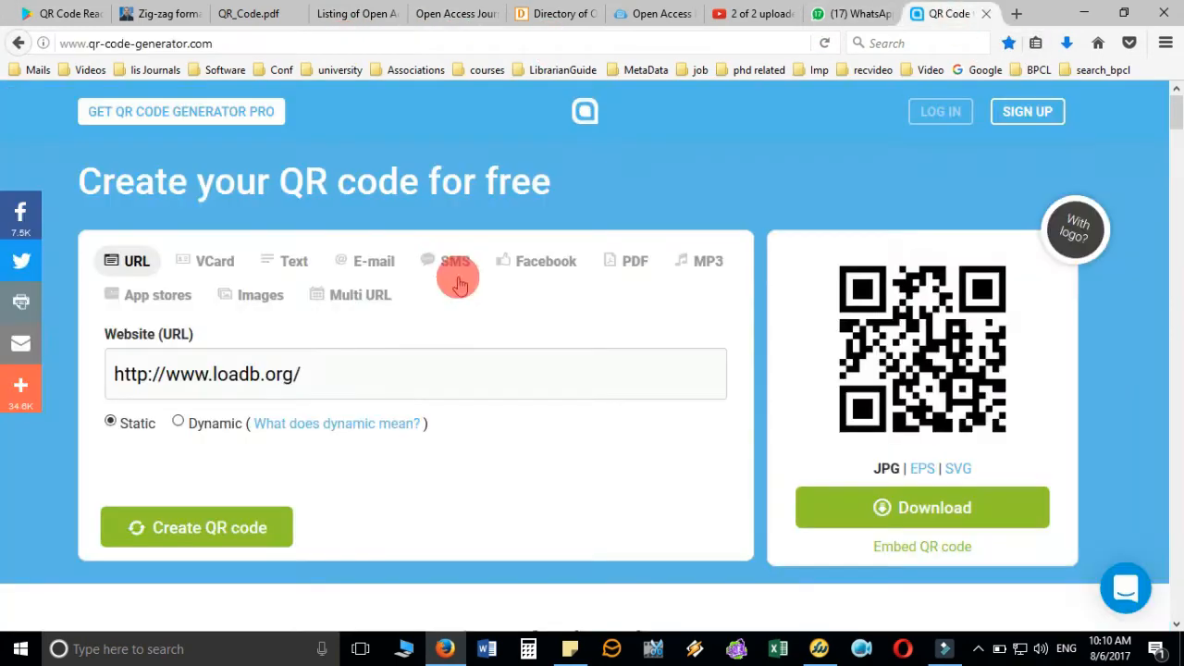
left_click_drag(327, 389, 34, 396)
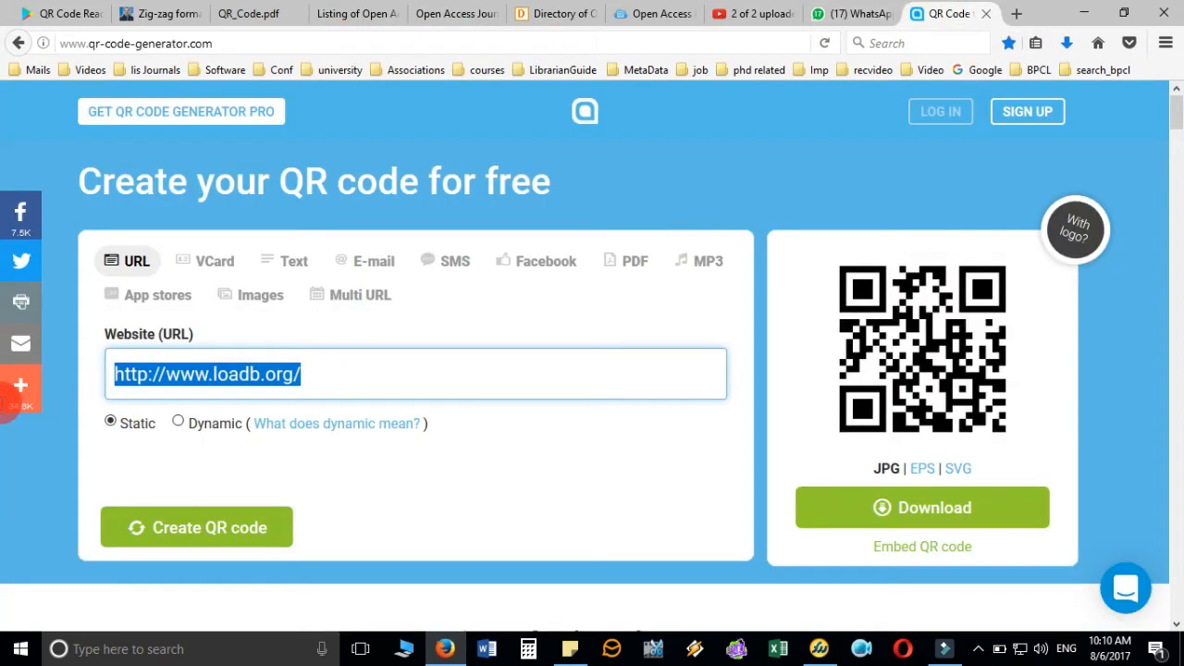
key("ctrl+v")
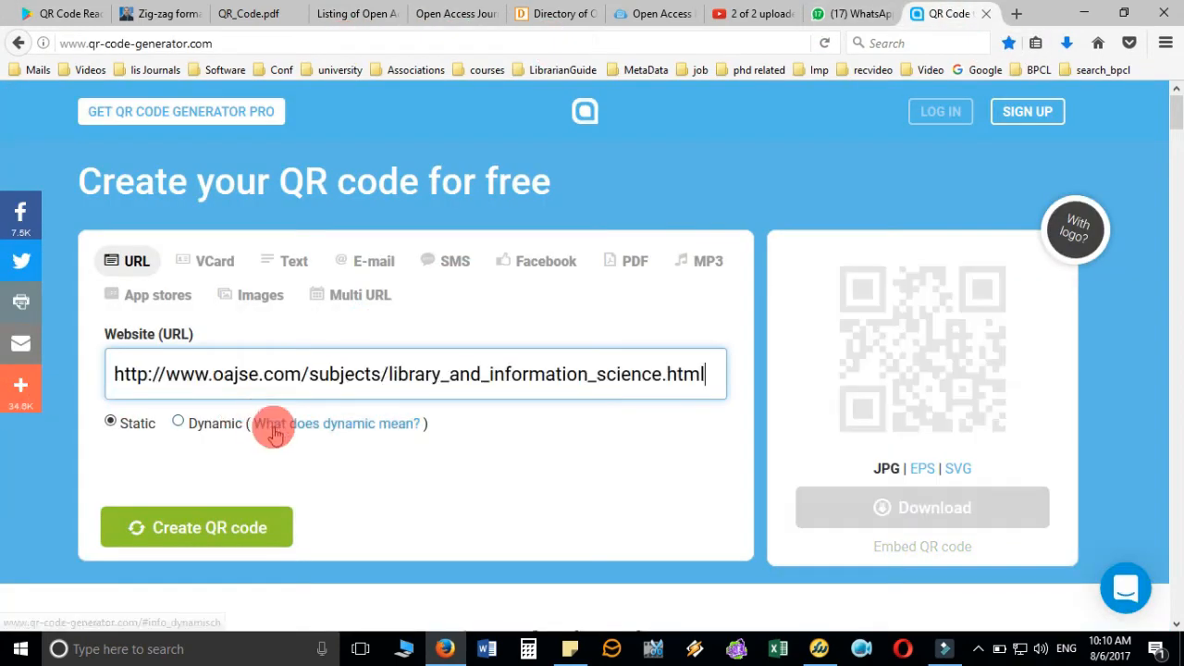
- Generate the OAJSE page QR code and save its zip as 'Open Access Journals'
left_click(233, 541)
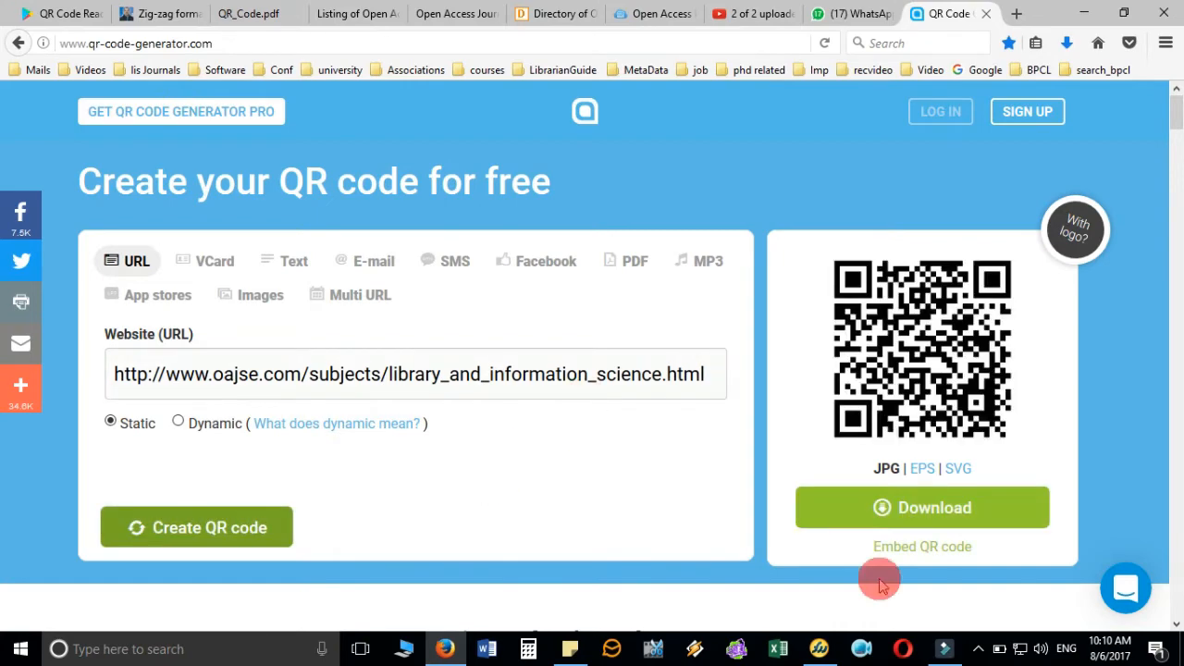
left_click(969, 519)
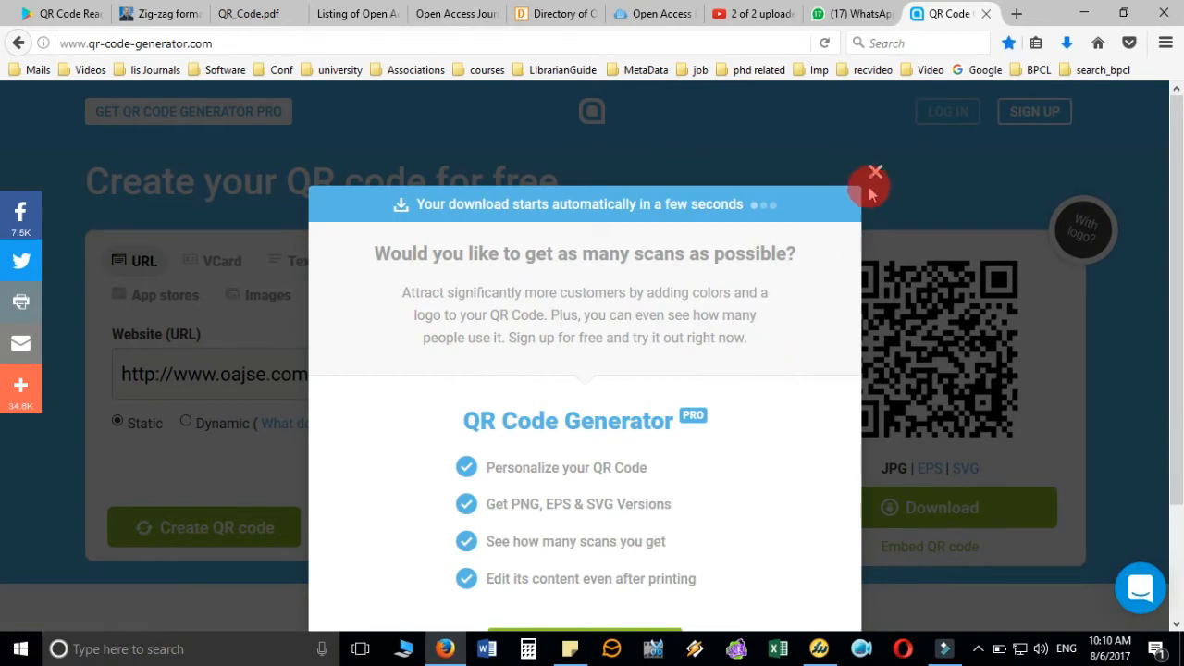
left_click(875, 174)
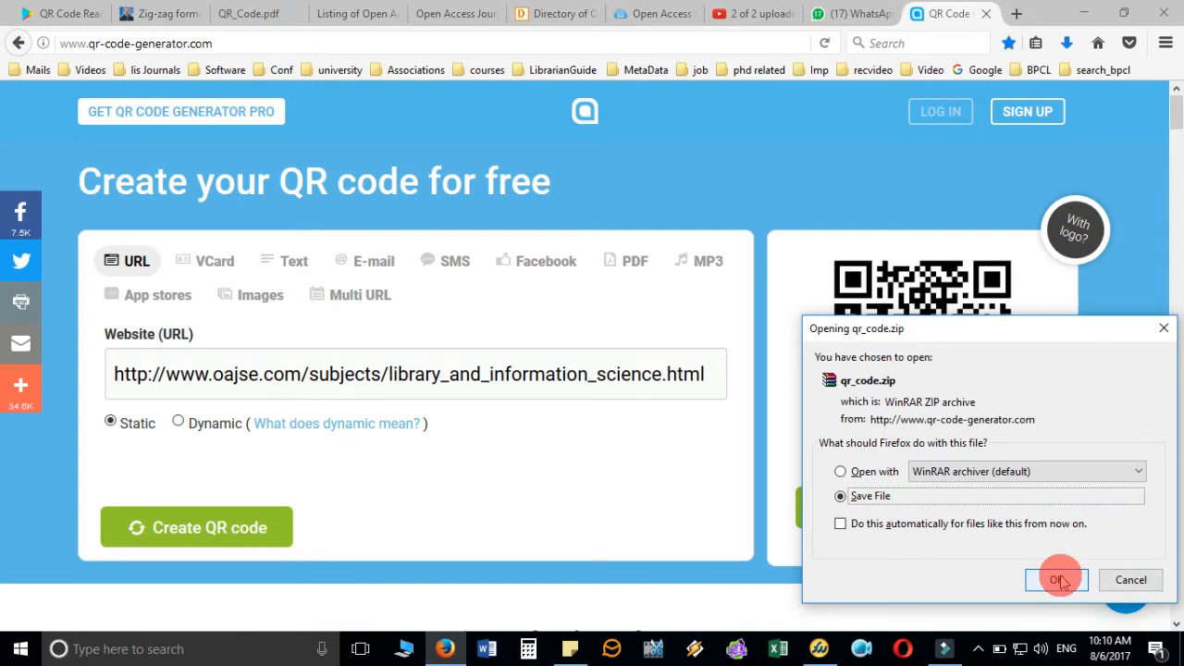
left_click(1057, 580)
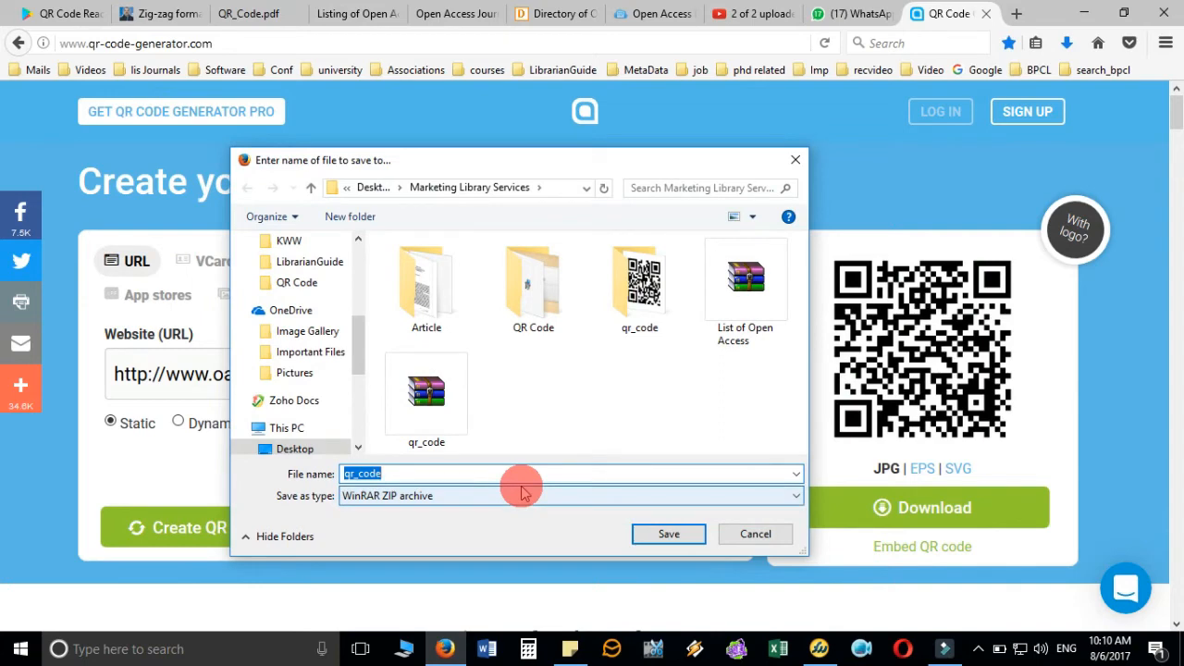
type("Open Access Jou")
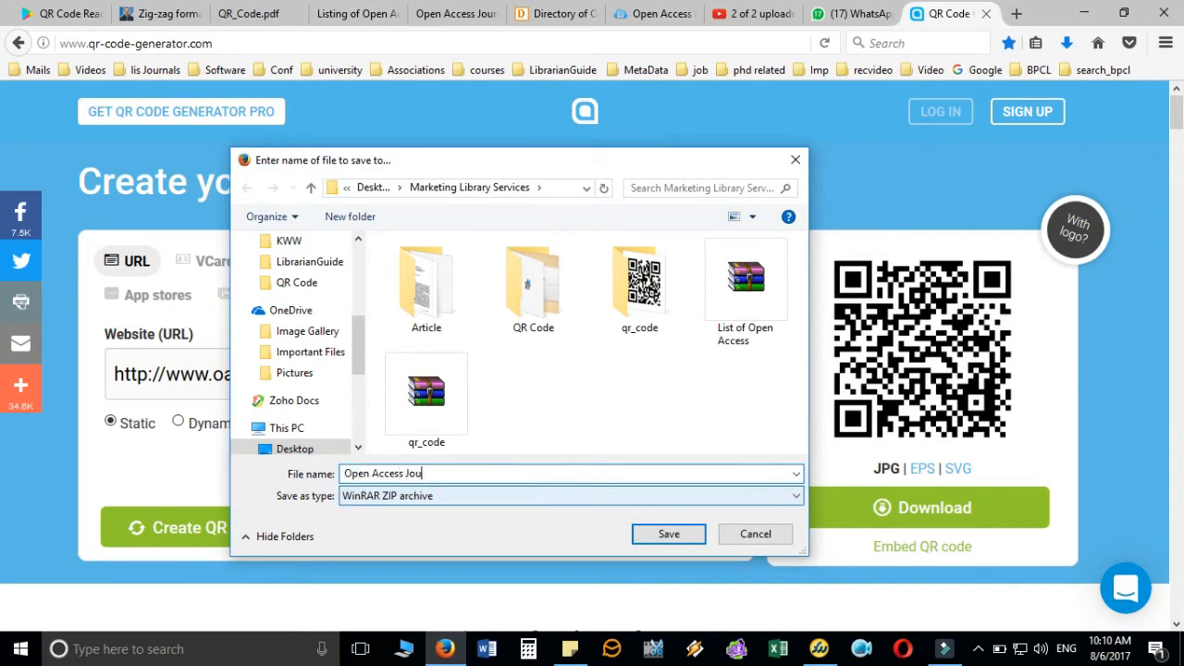
type("rnals")
key("Return")
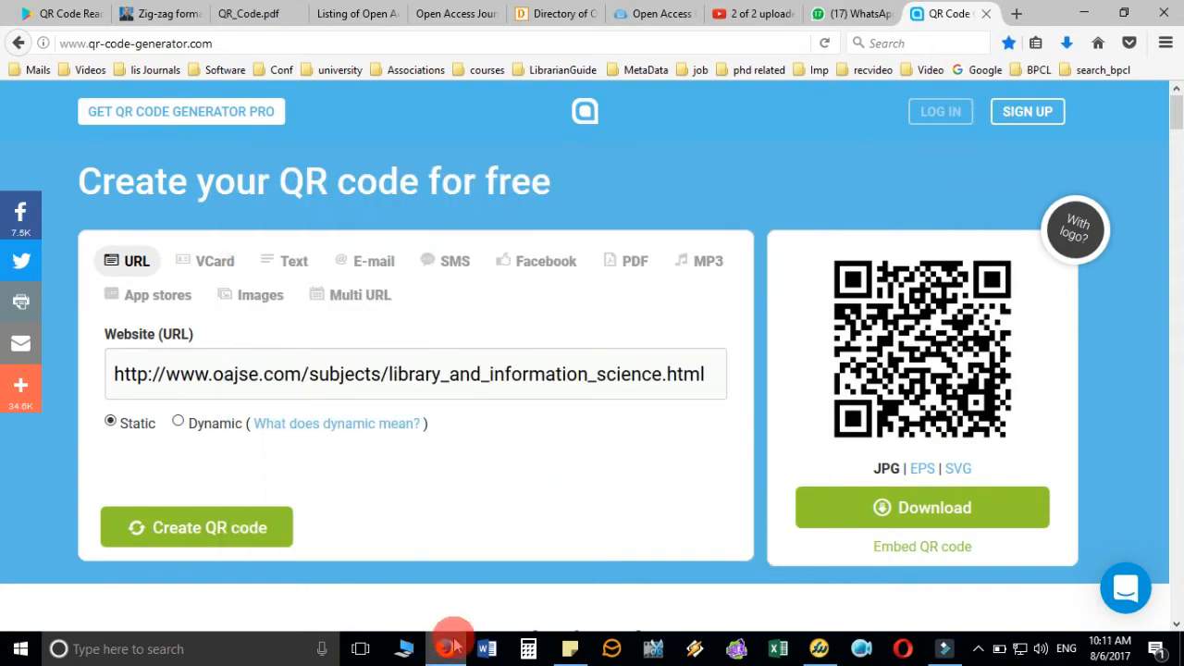
- Extract the Open Access Journals zip with WinRAR into a same-named folder in Marketing Library Services
left_click(404, 652)
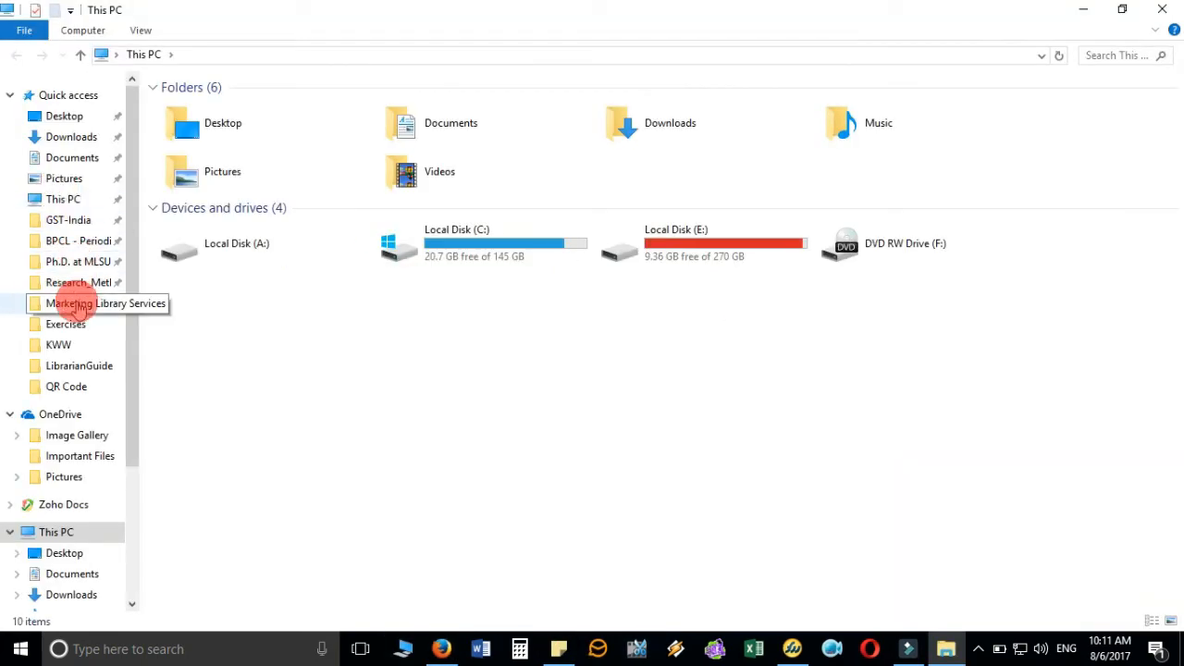
left_click(78, 305)
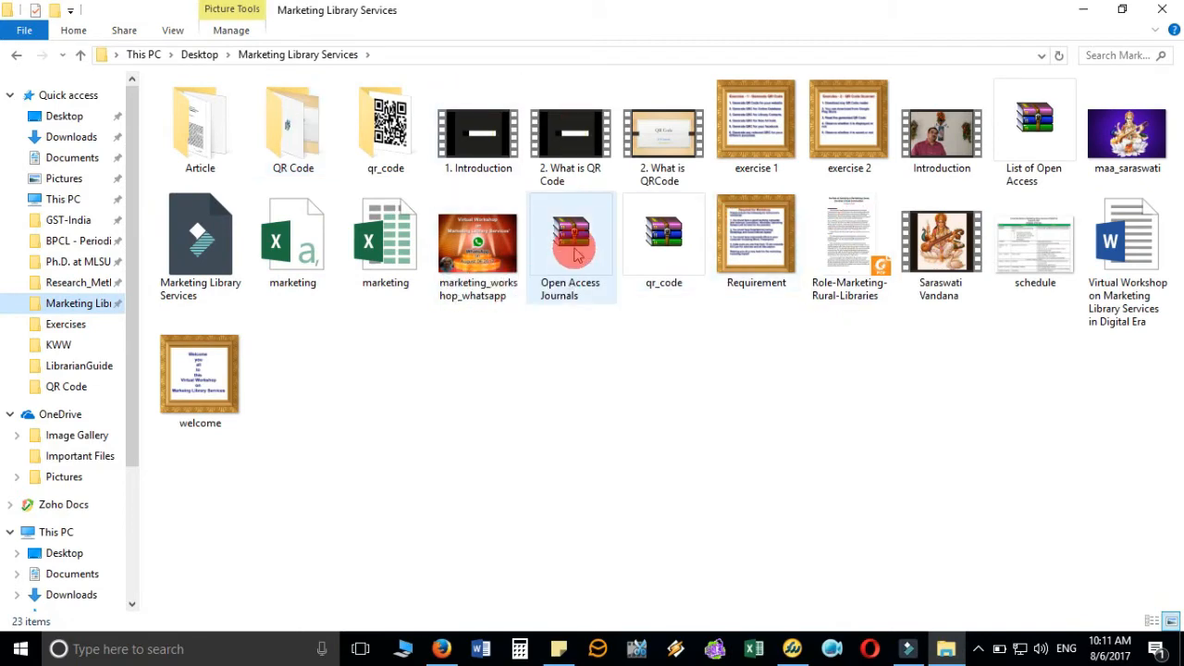
left_click(574, 248)
double_click(573, 248)
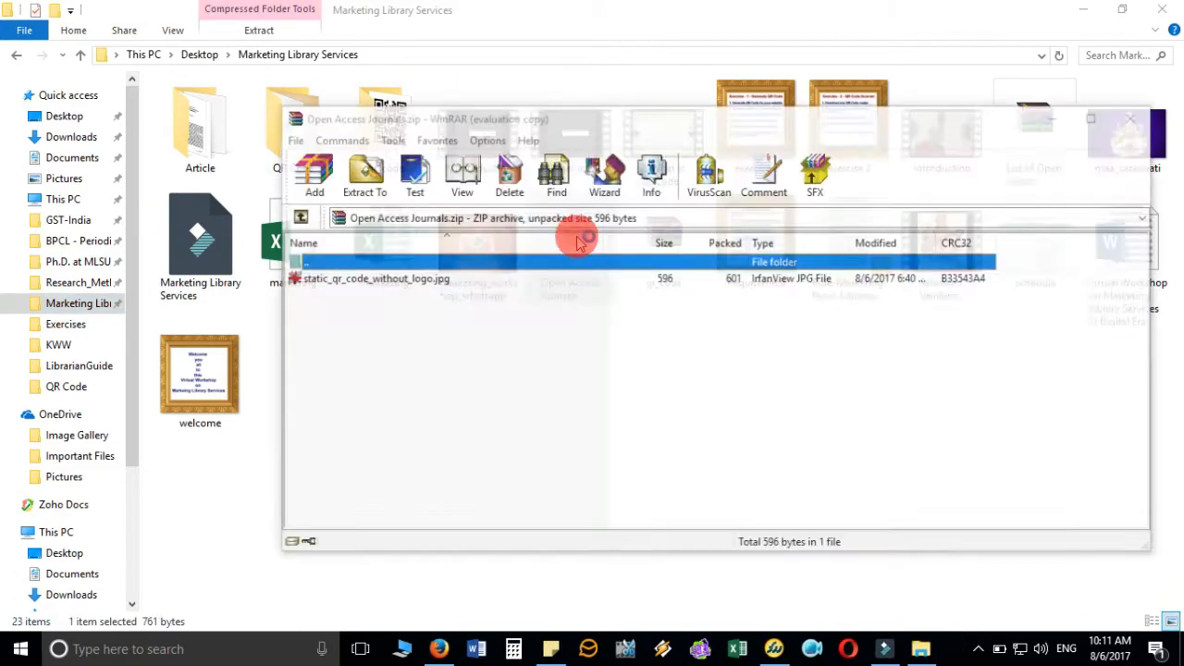
left_click(895, 46)
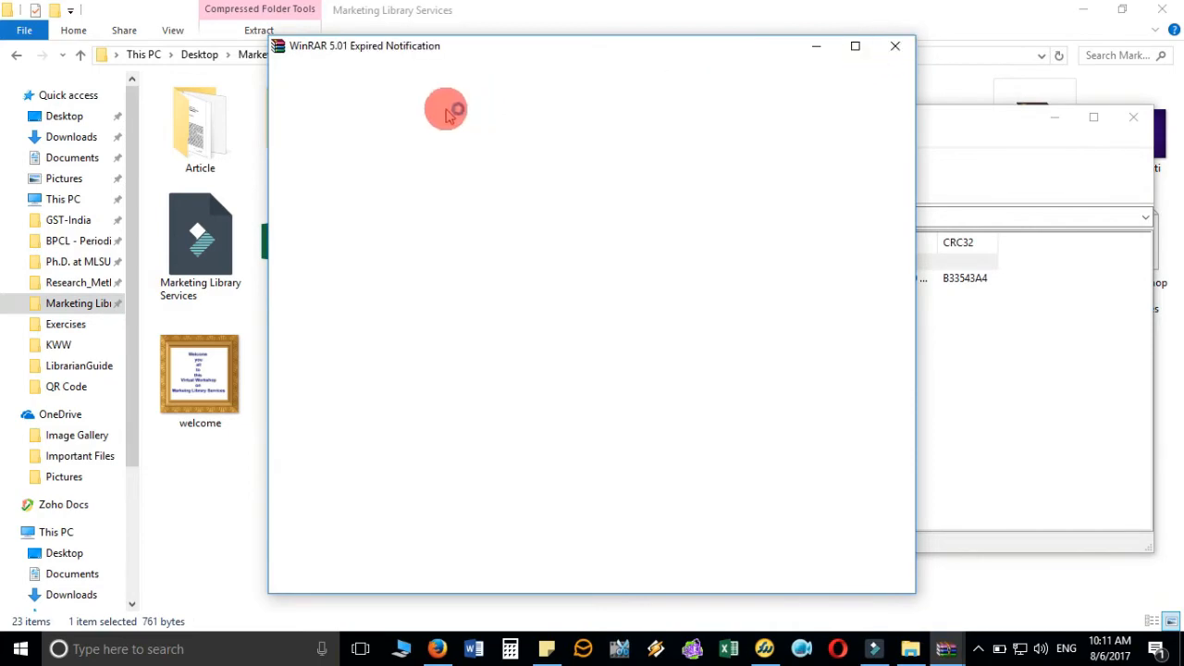
left_click(363, 166)
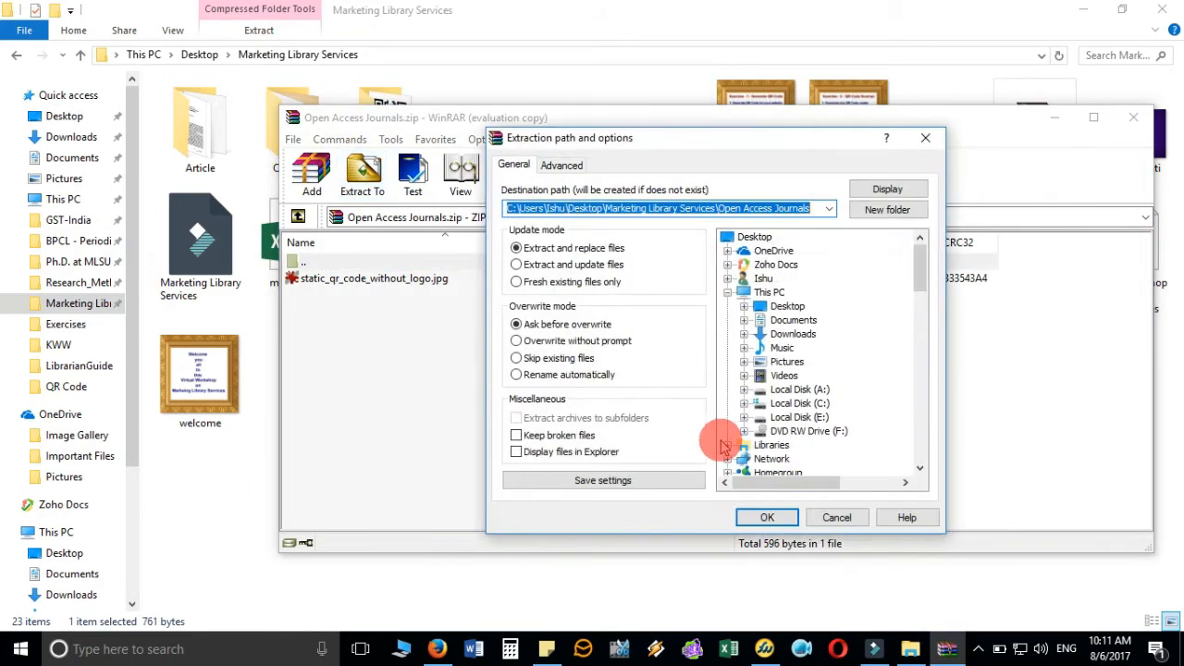
left_click(764, 515)
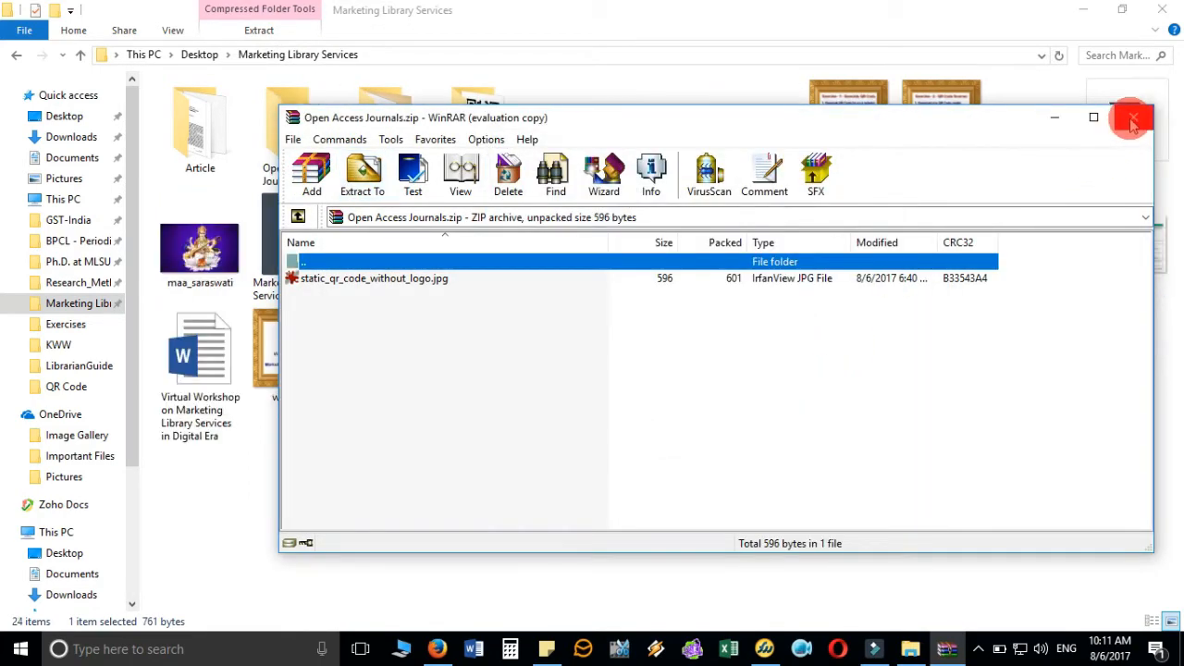
left_click(1130, 118)
- Extract the List of Open Access zip into its own same-named folder
left_click(760, 241)
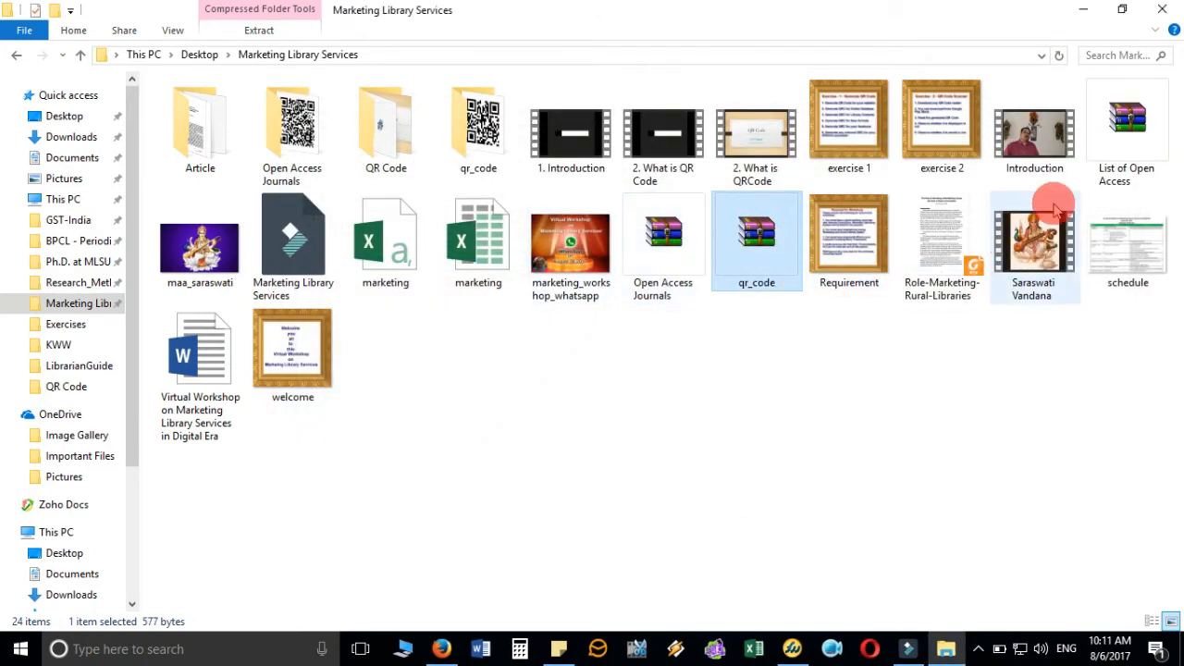
double_click(1125, 125)
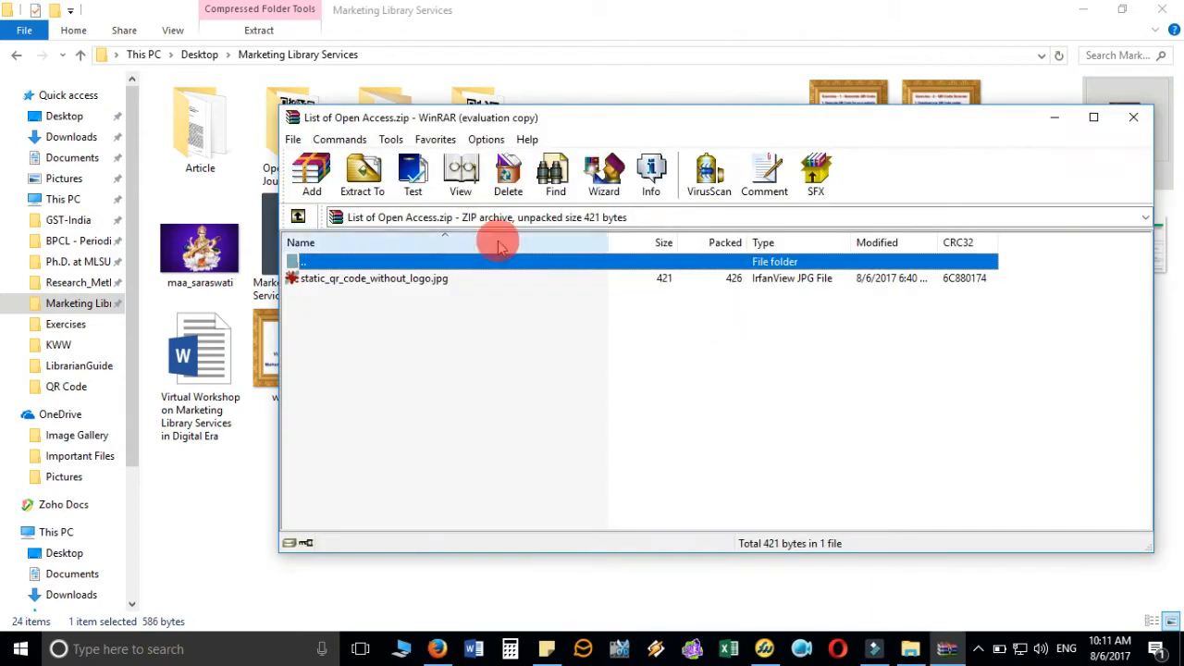
left_click(361, 177)
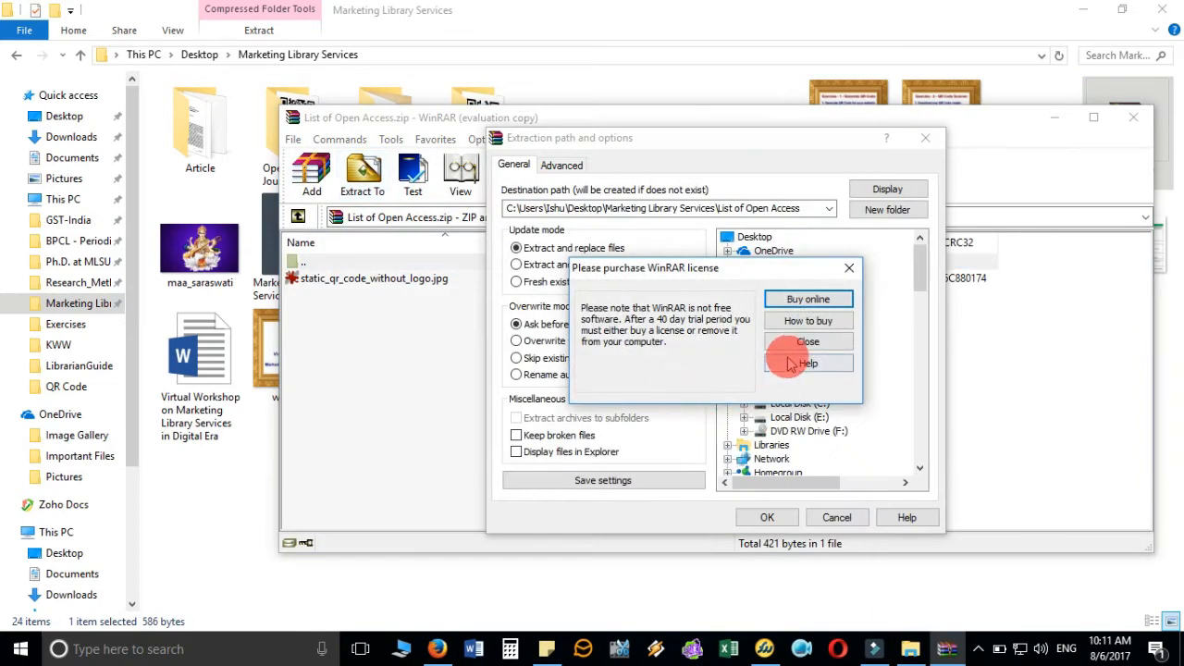
left_click(797, 344)
left_click(764, 517)
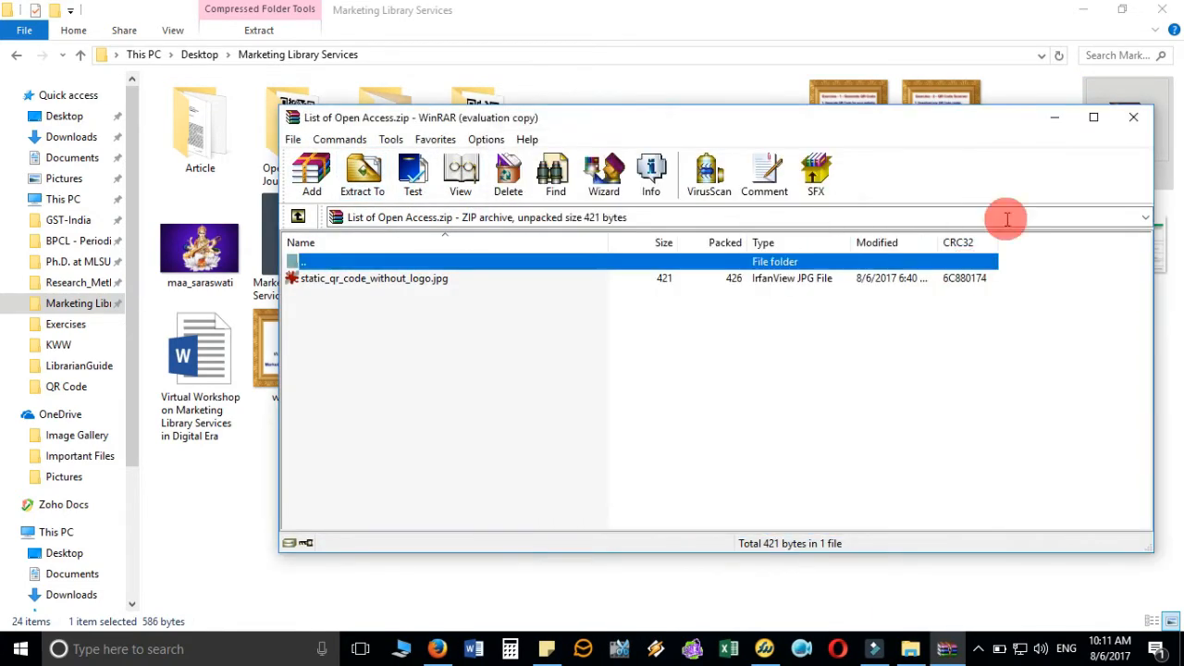
left_click(1133, 118)
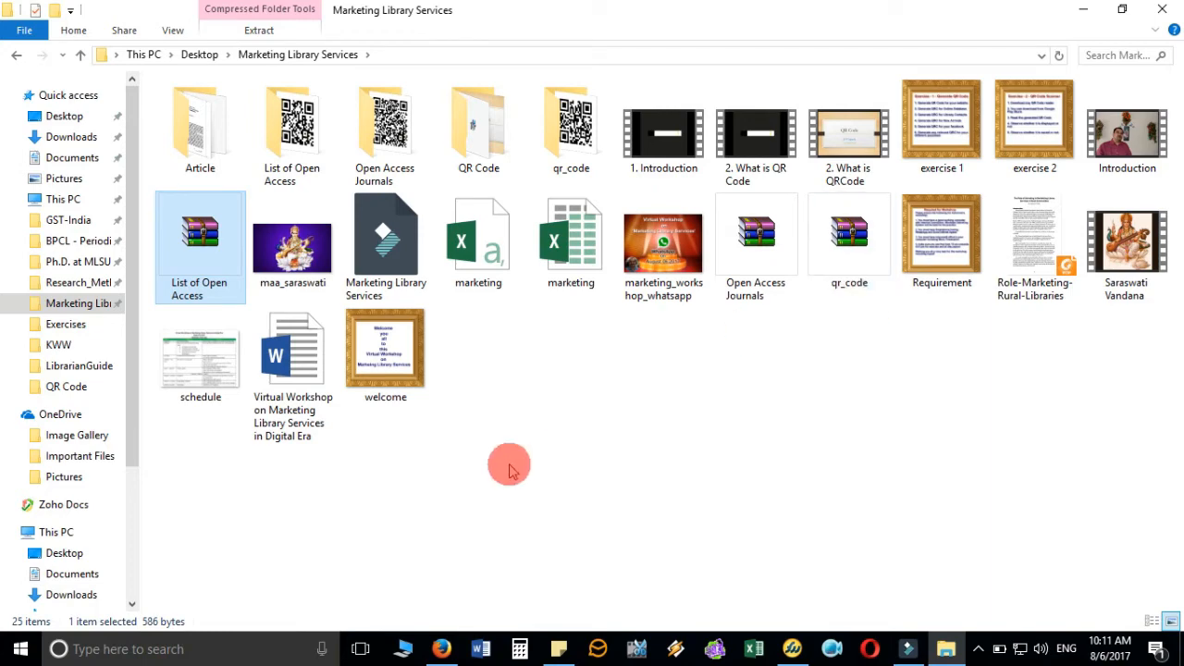
left_click(480, 649)
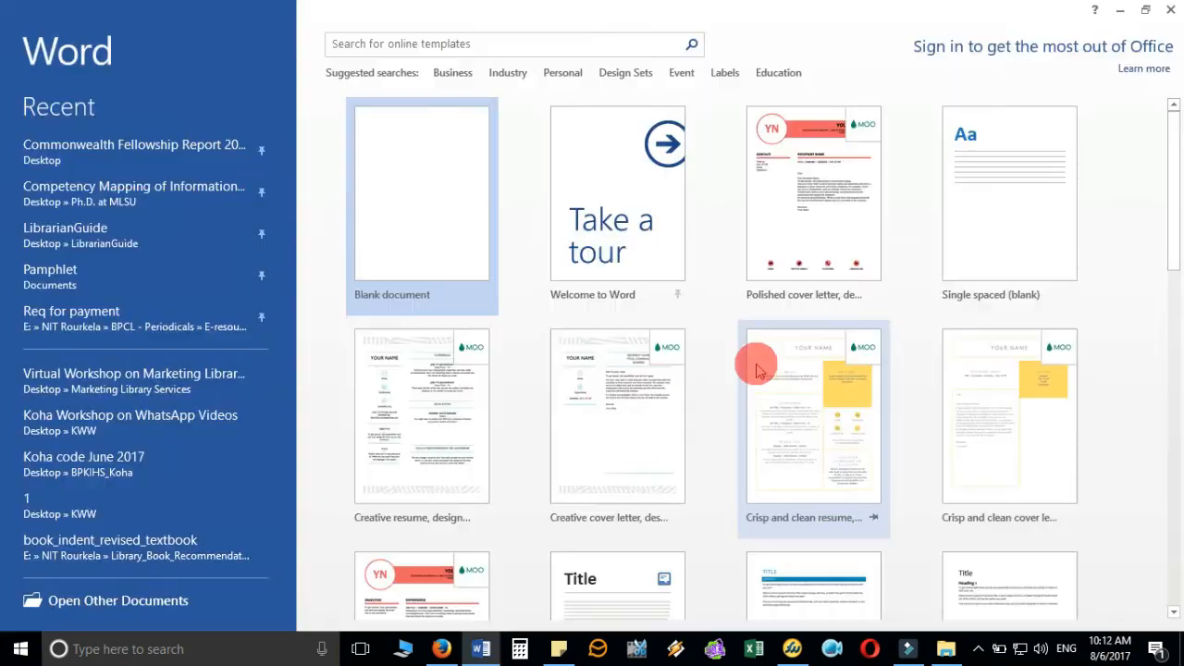
- Create a new blank Document1 and show the Insert ribbon
left_click(433, 221)
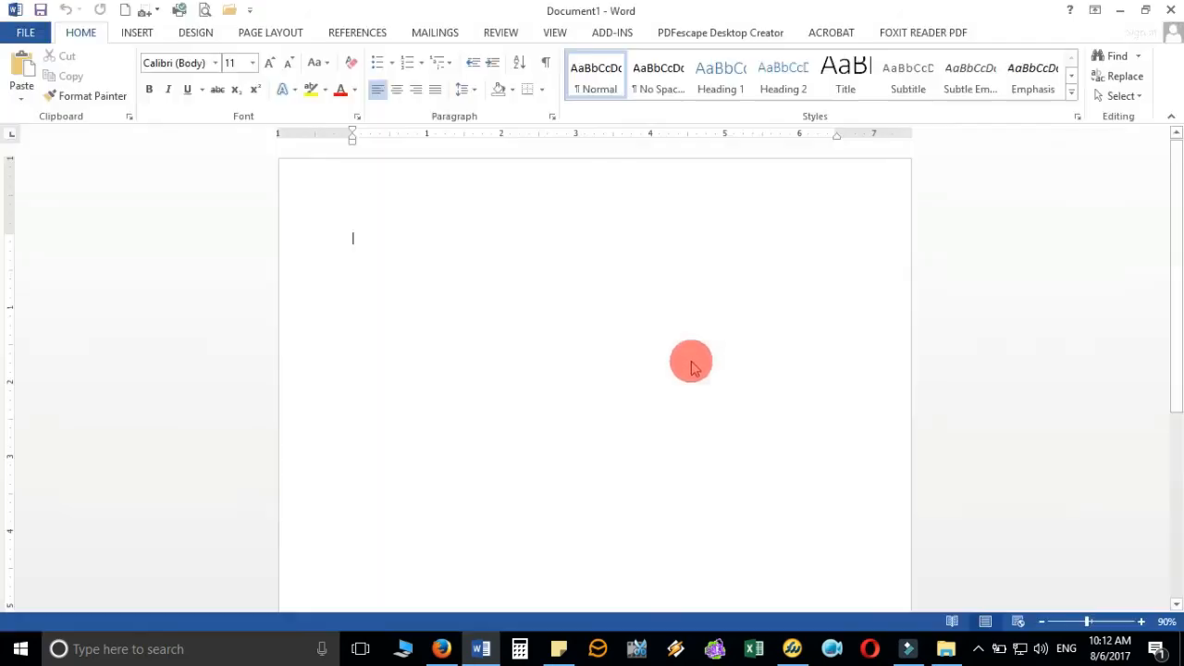
left_click(137, 33)
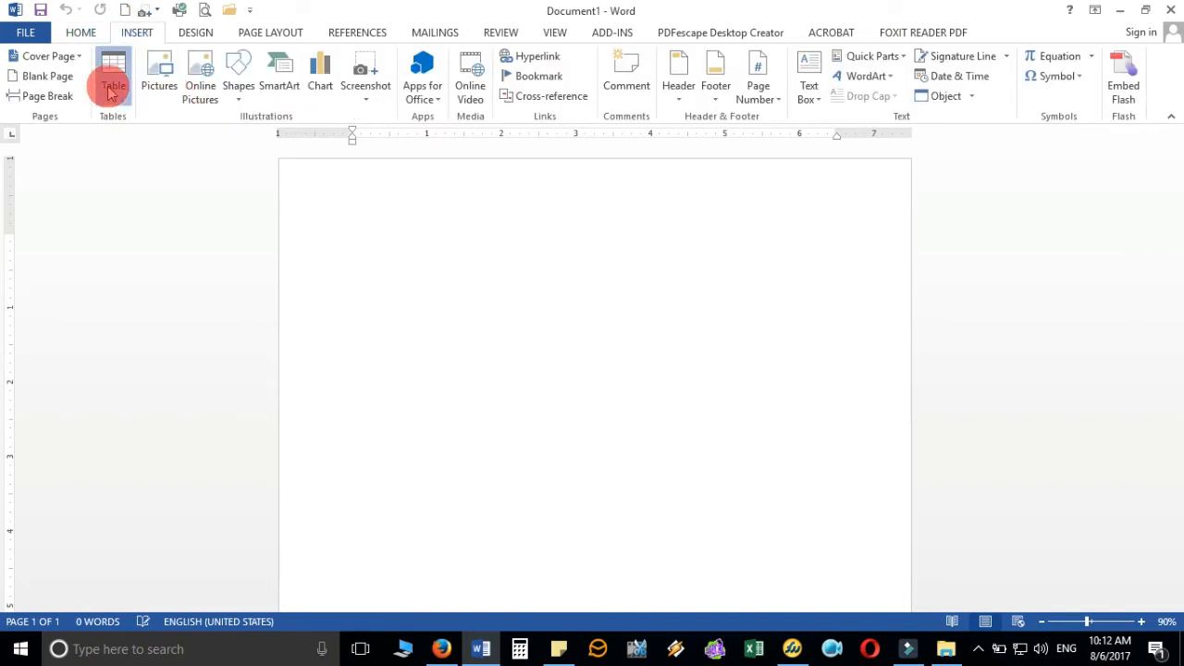
- Insert a 2-column by 6-row table and merge the top row into one cell
left_click(111, 90)
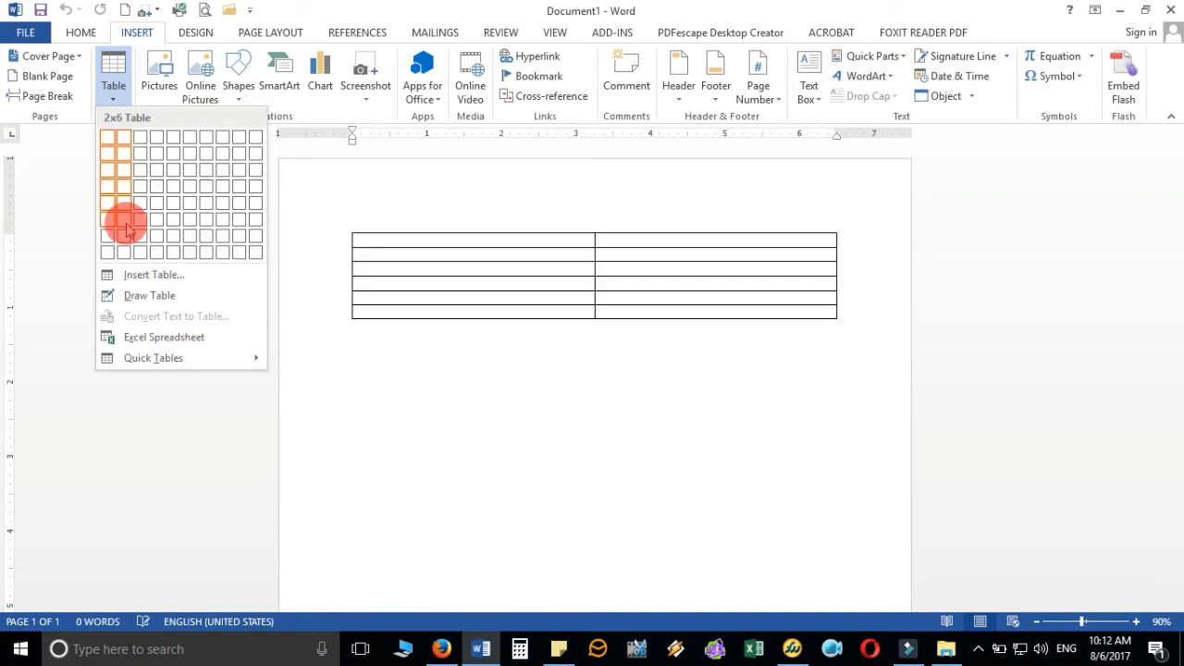
left_click(126, 229)
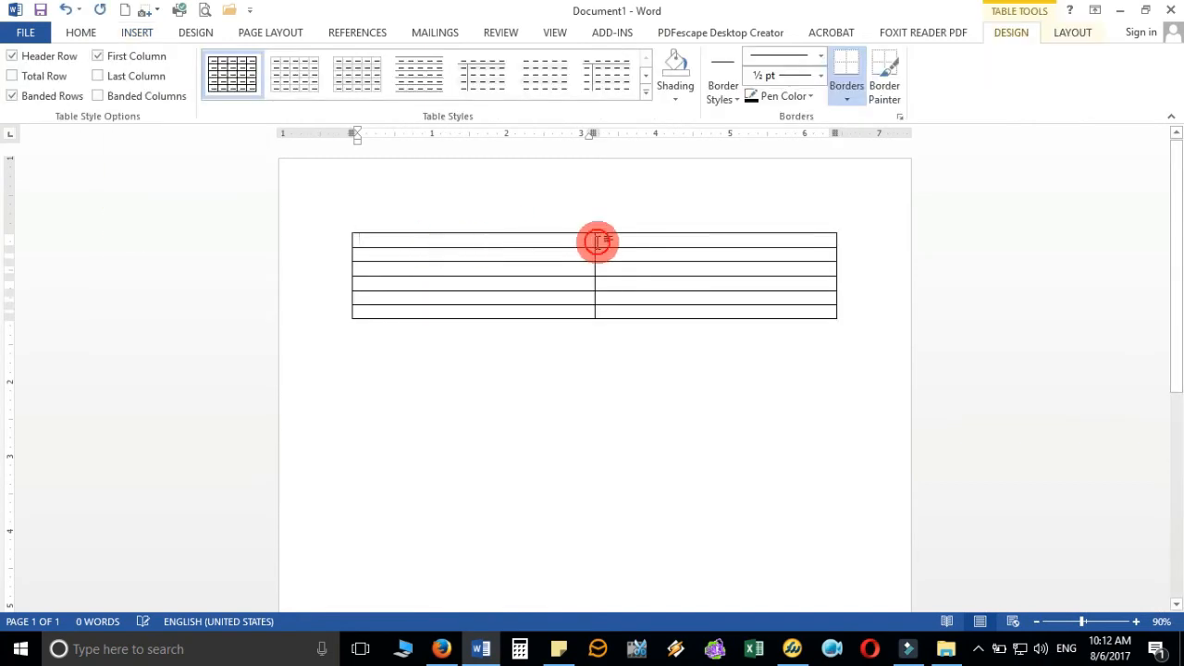
left_click_drag(598, 241, 624, 243)
right_click(623, 248)
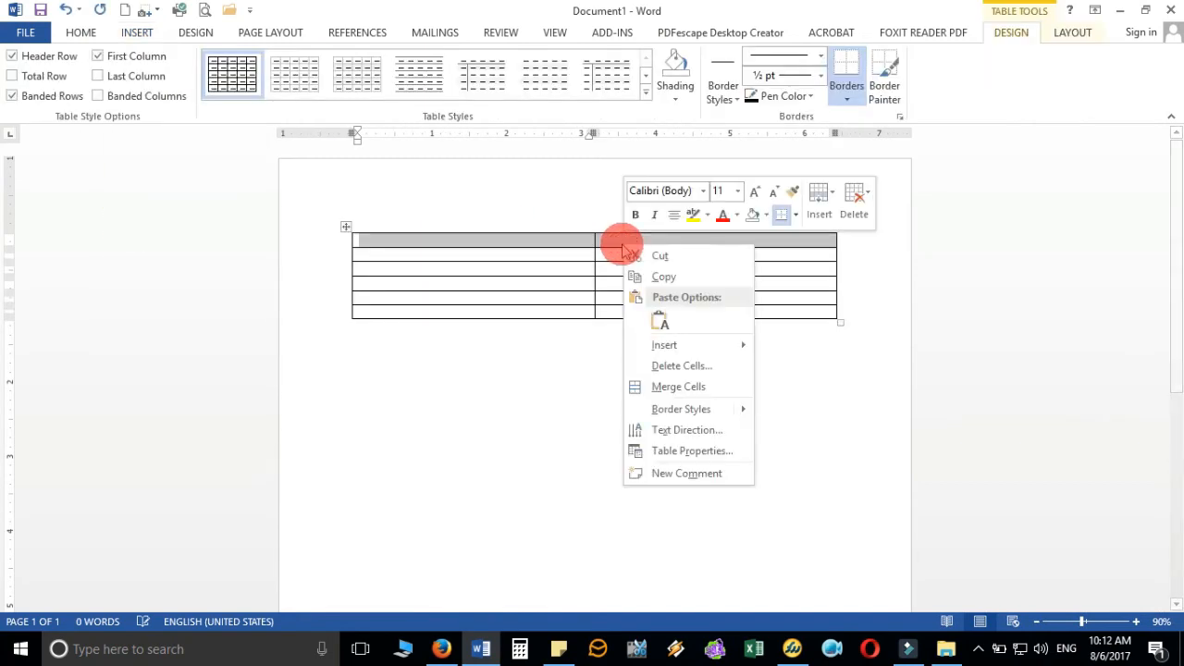
left_click(686, 387)
- Shade the merged header row green and set its font colour to yellow
scroll(731, 360, "up", 7)
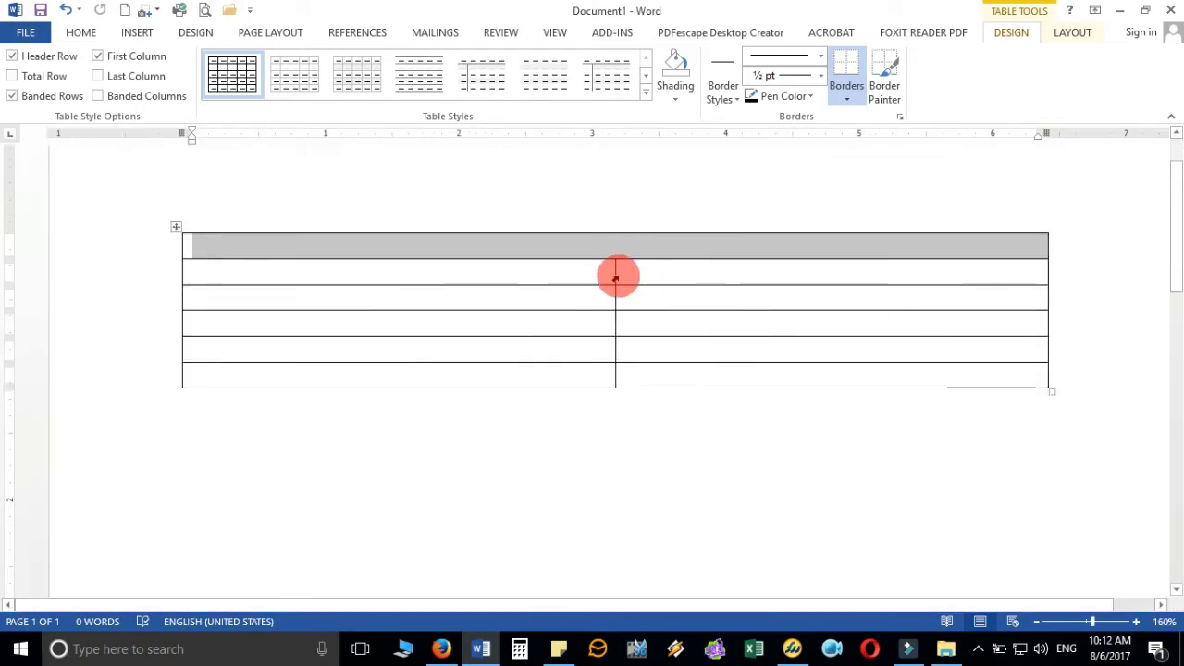
left_click(81, 33)
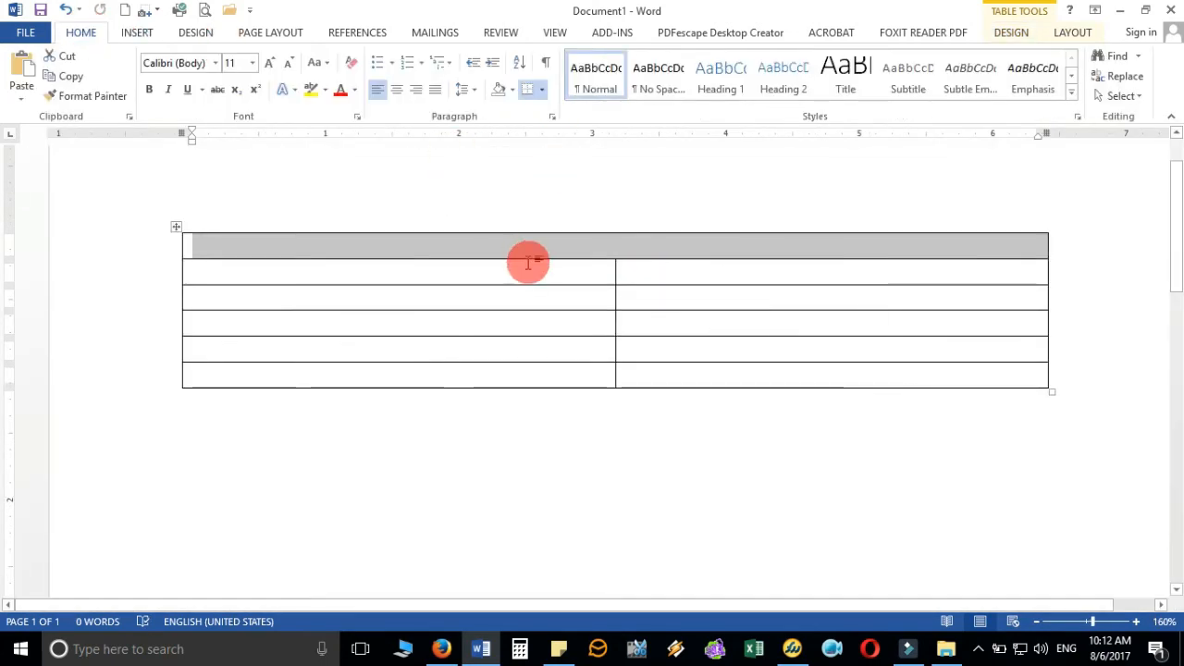
scroll(528, 259, "down", 1)
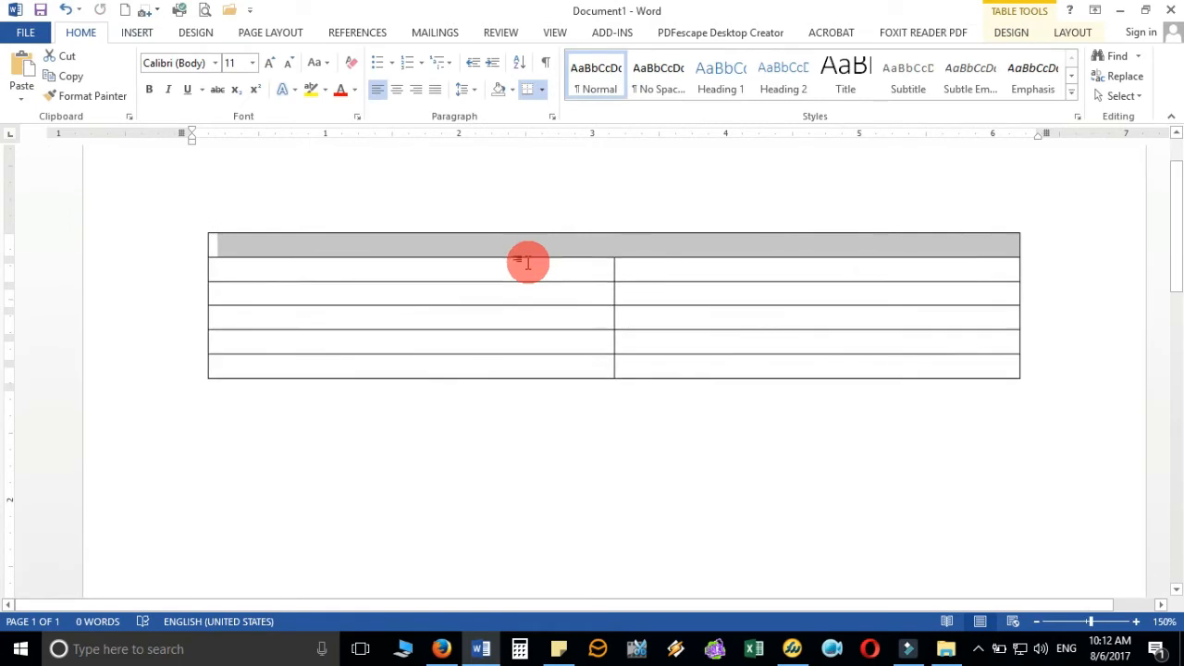
left_click(513, 92)
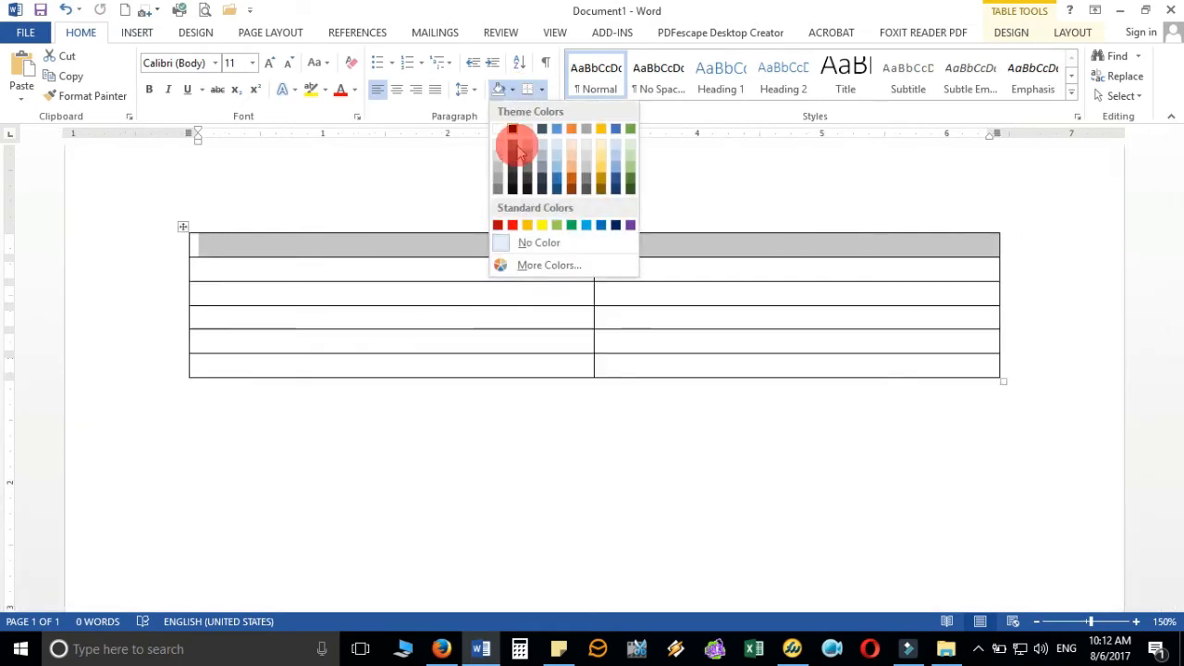
left_click(571, 225)
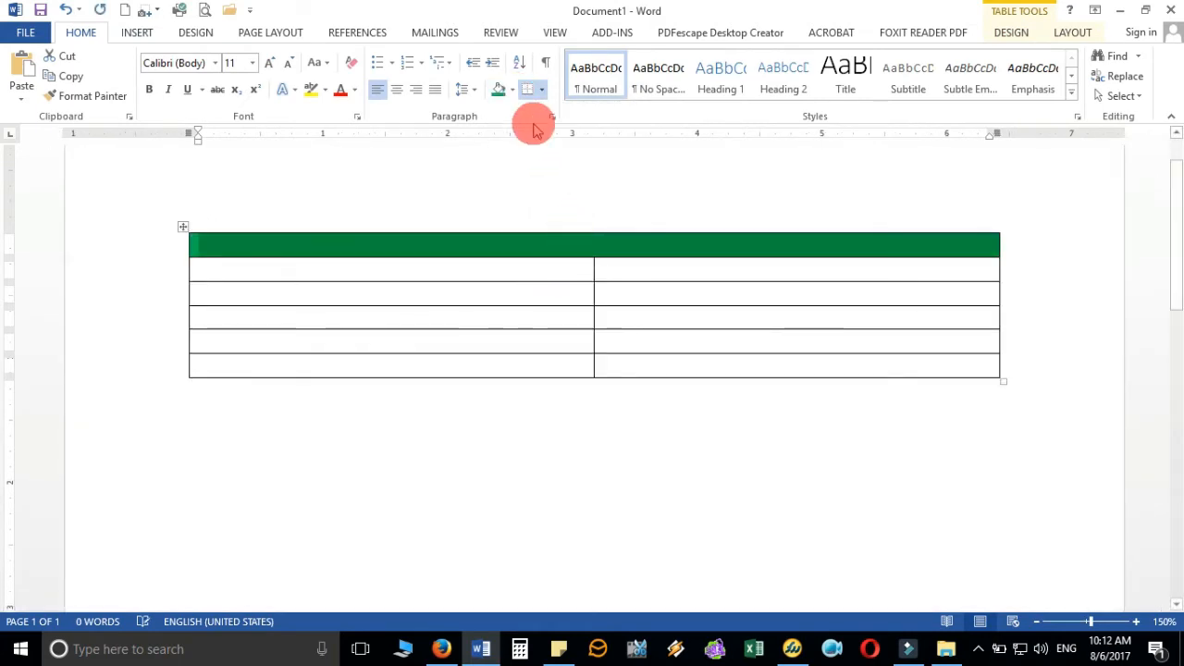
left_click(354, 89)
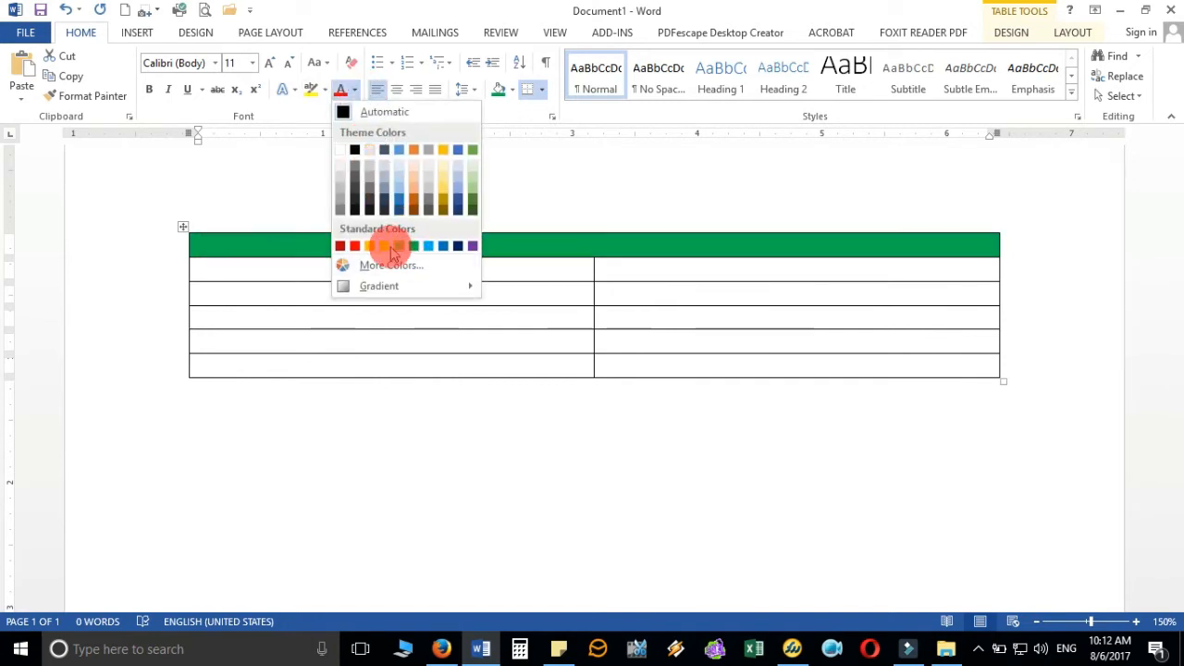
left_click(551, 264)
- Type the header 'QR Codes of Library Resources', move to the next row, and return to Firefox
left_click(605, 257)
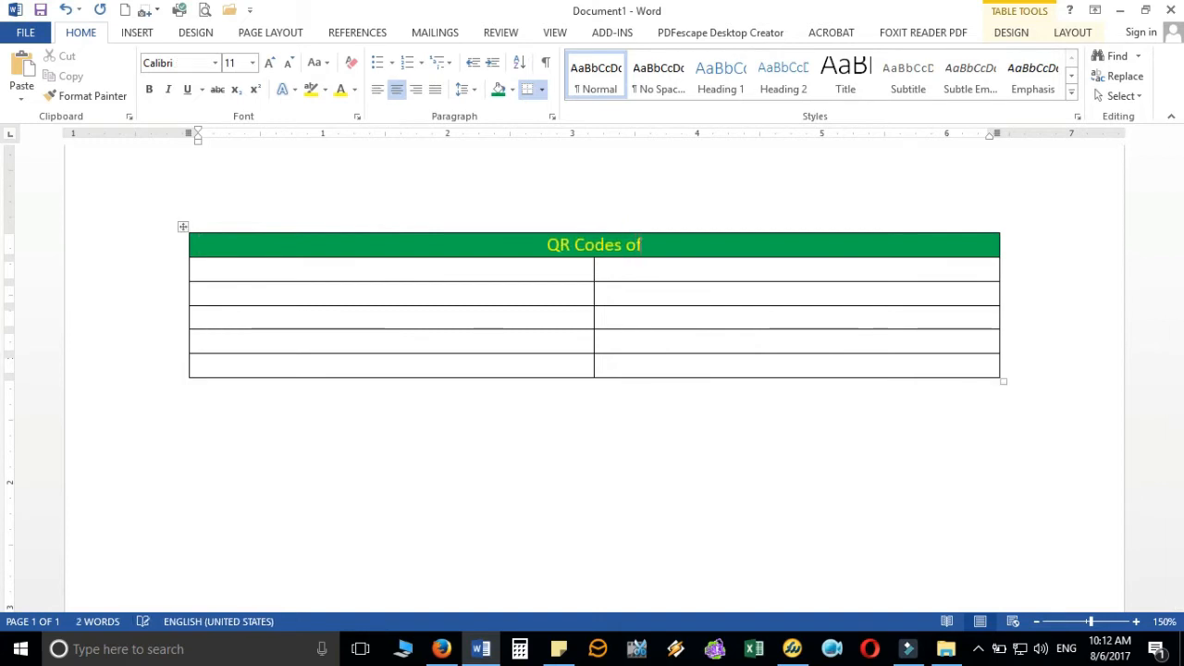
type("eso")
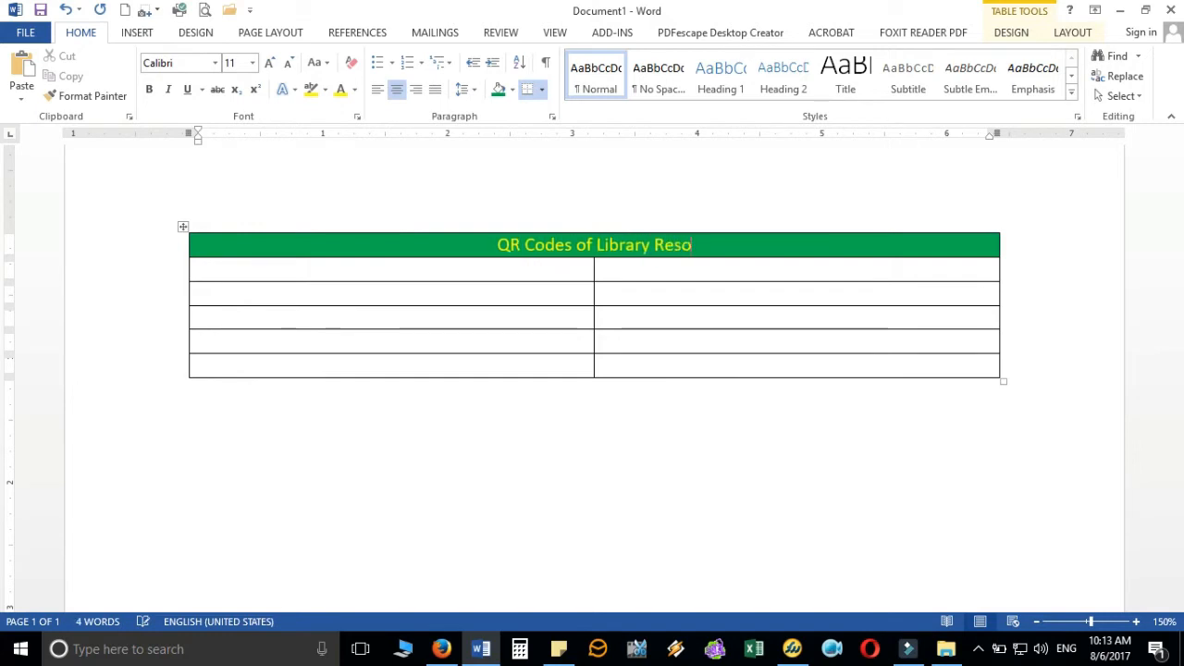
type("urces")
key("Tab")
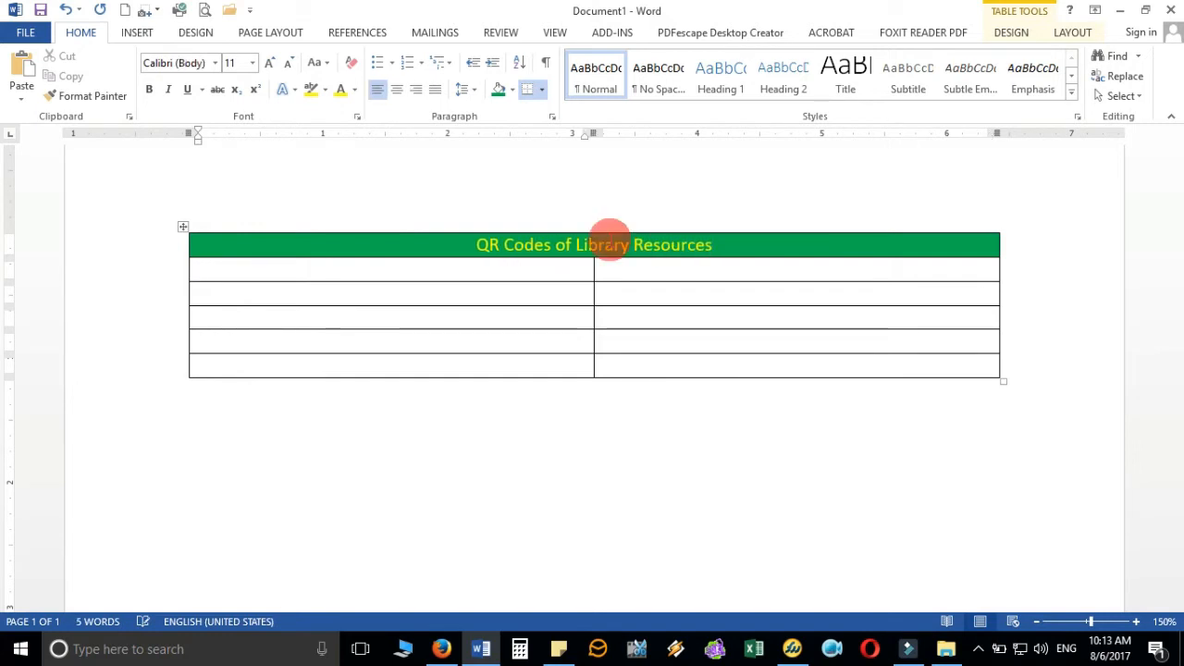
left_click(440, 646)
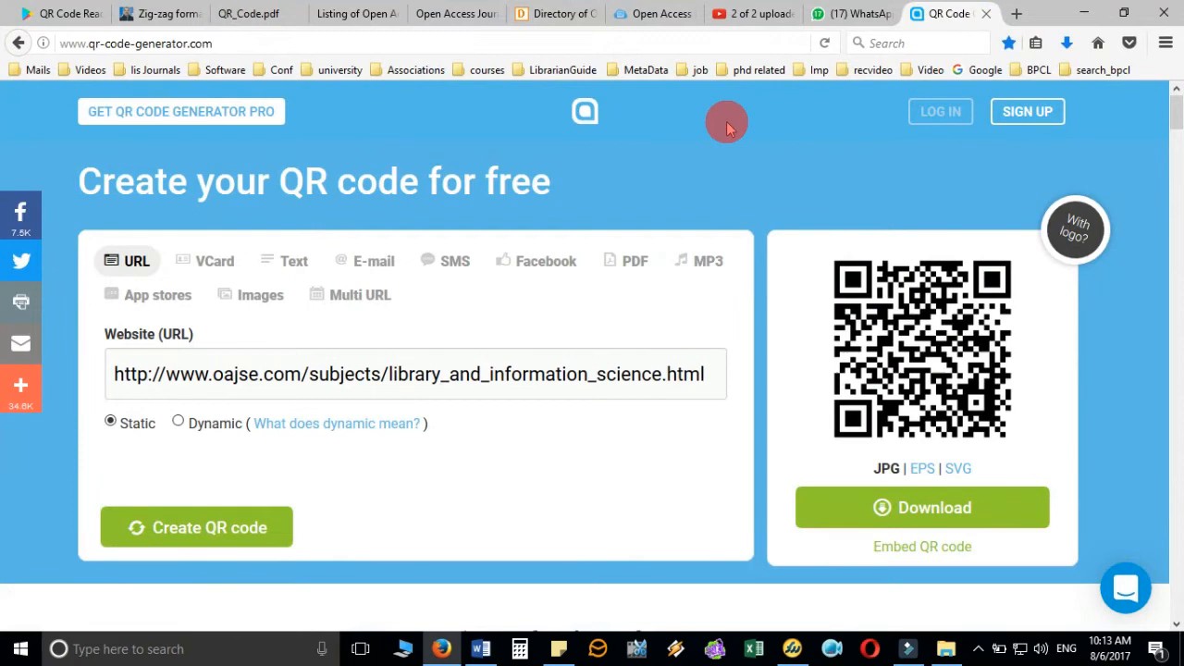
- Check the site name in Firefox, type 'Listing of Open Access Databases' in row 2, and centre the adjacent cell
left_click(273, 23)
left_click(367, 20)
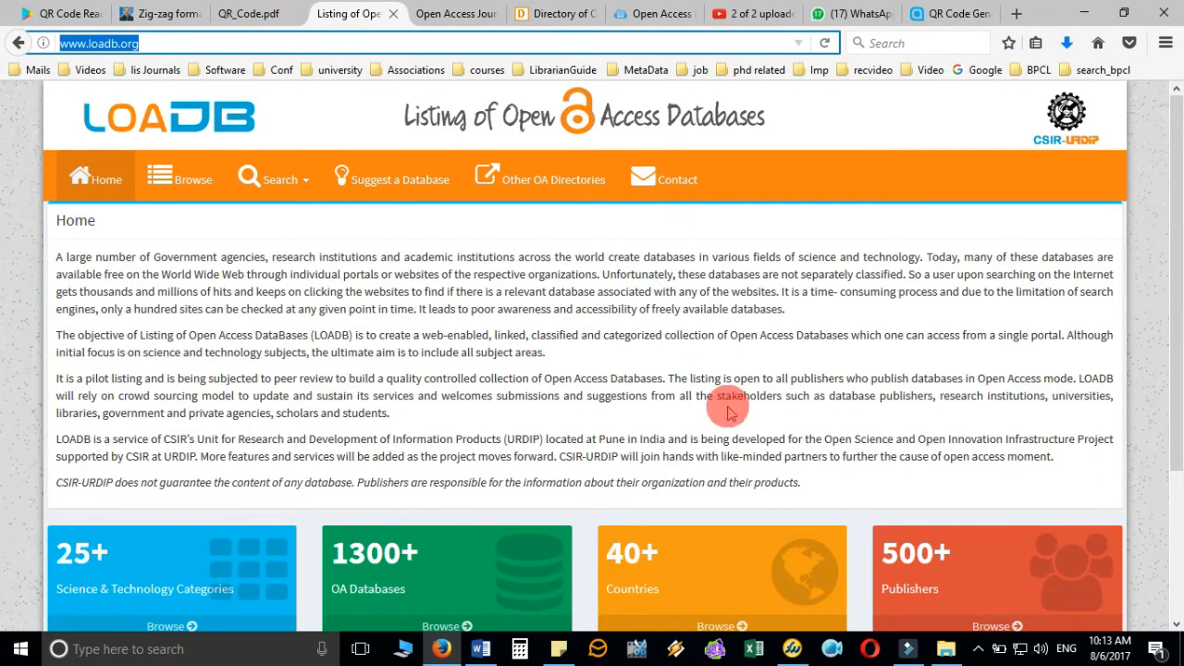
left_click(481, 648)
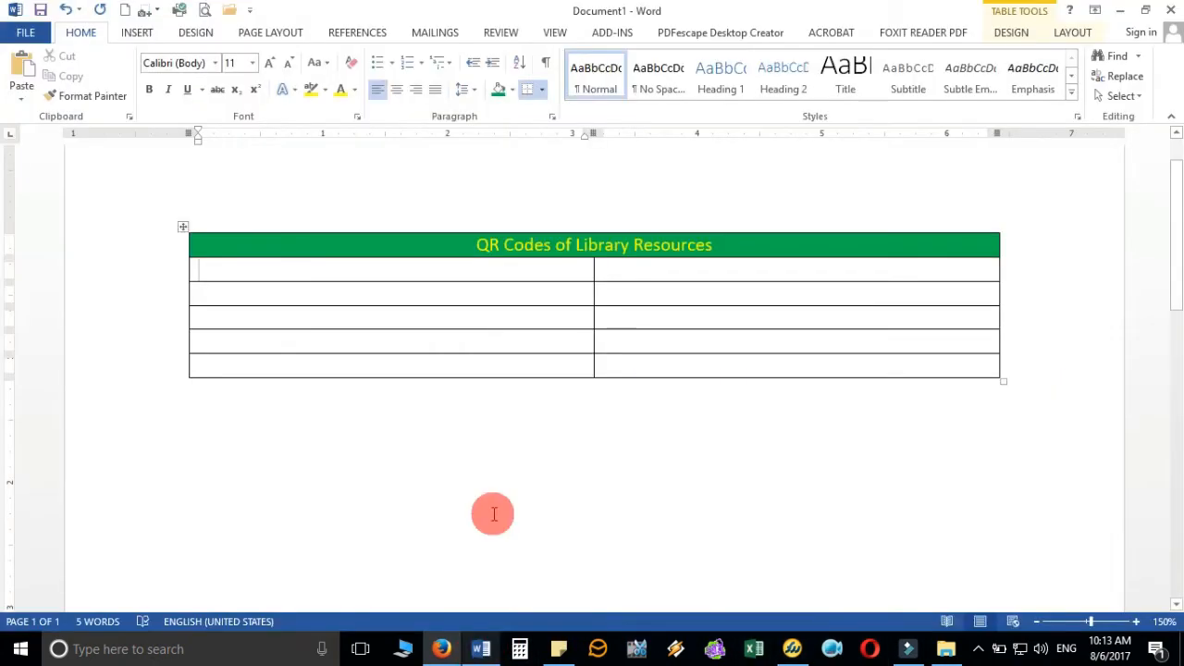
type("Listing of Open Acces")
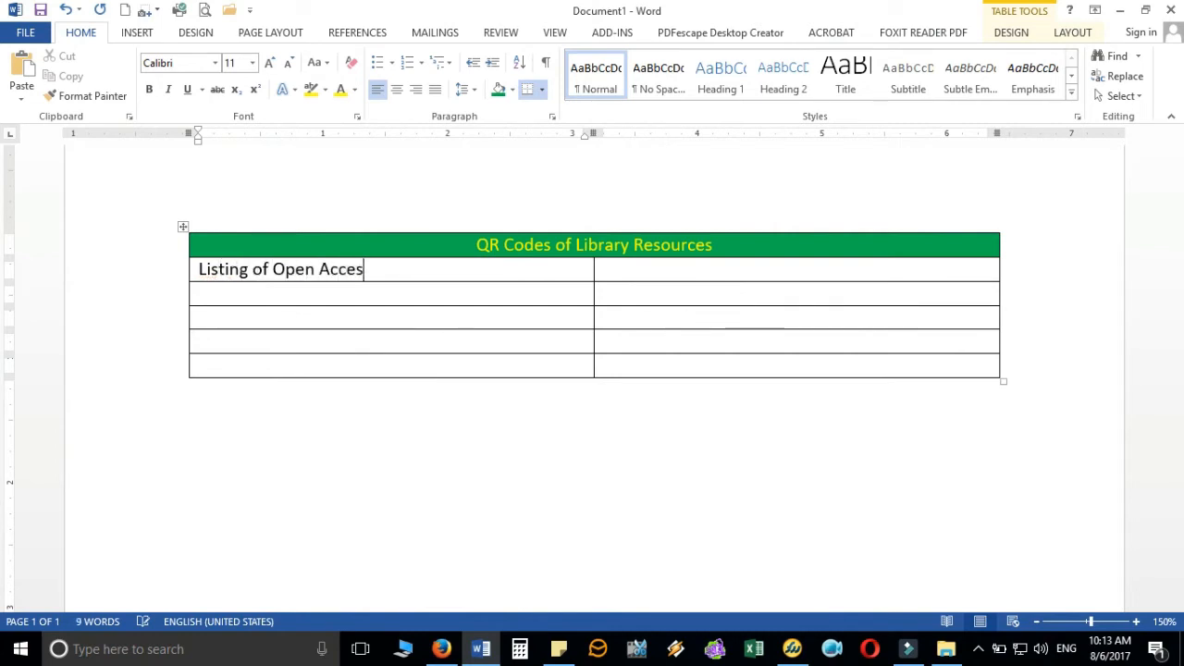
type("atabases")
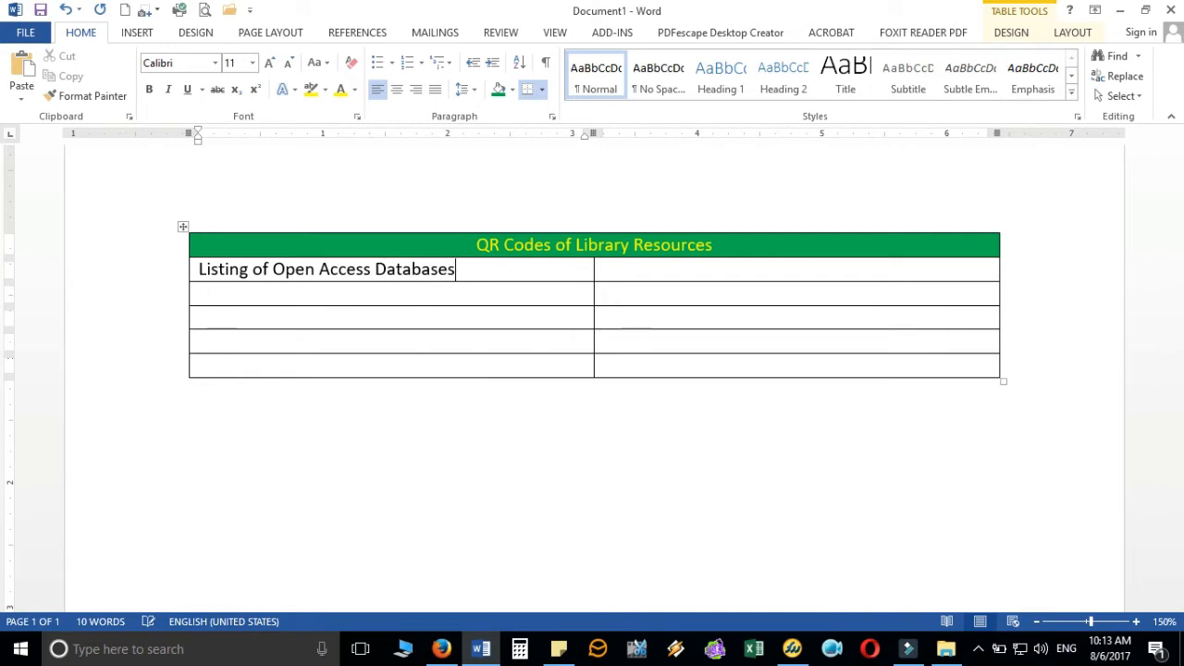
key("Tab")
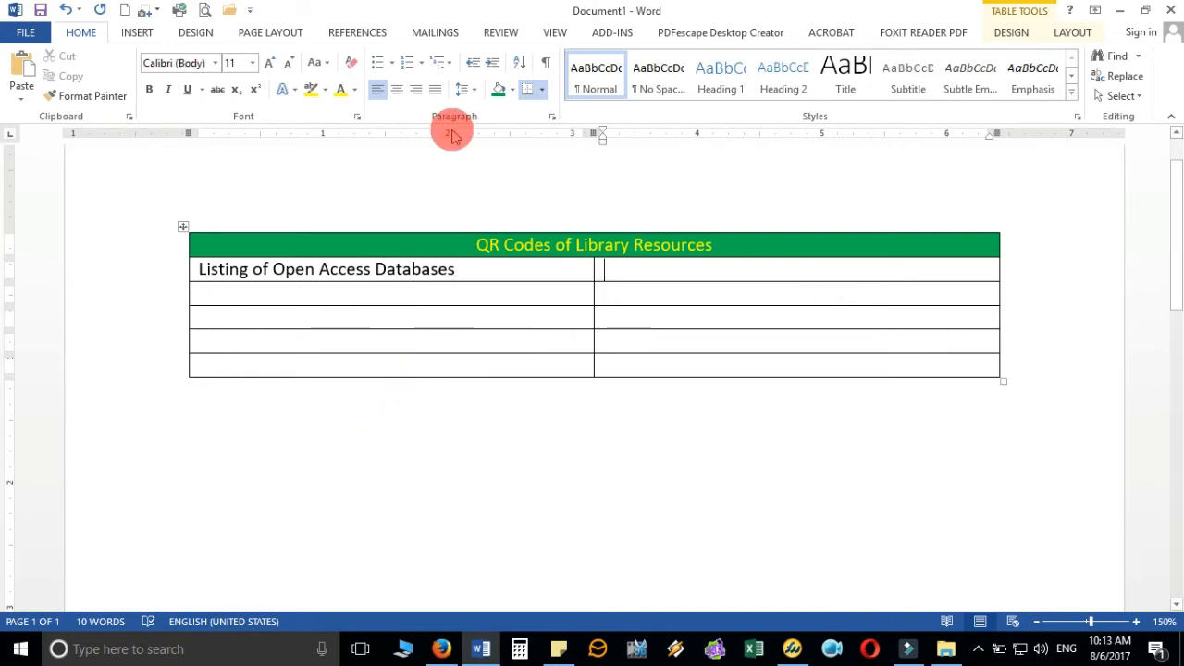
left_click(395, 97)
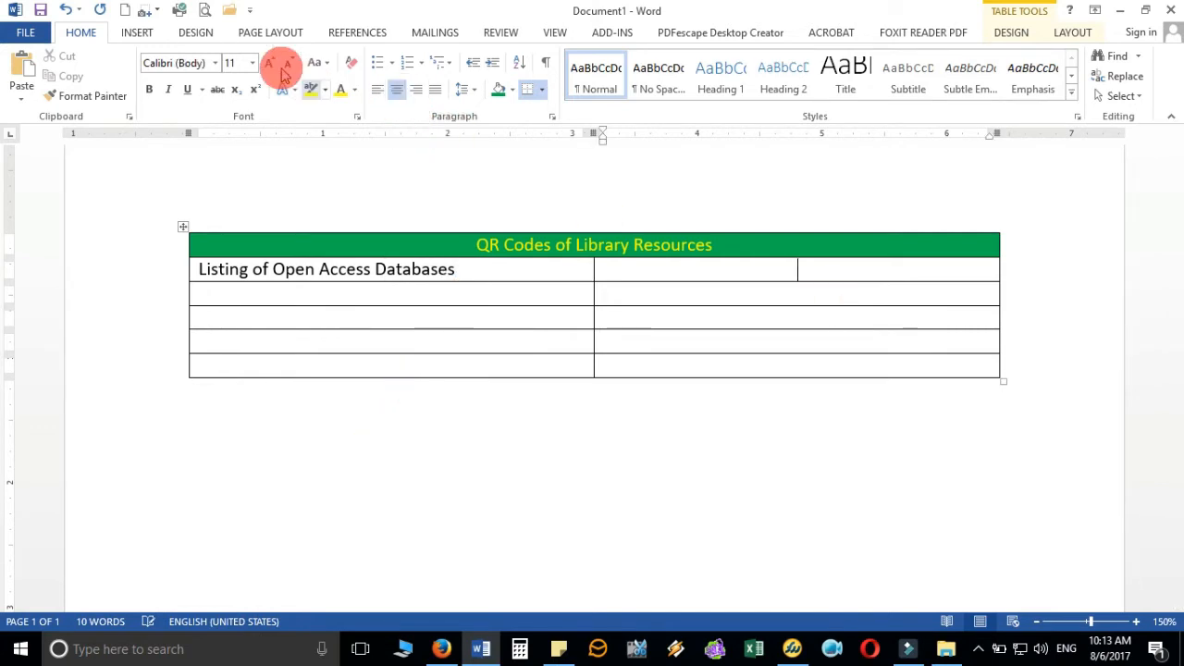
- Insert the QR code picture from the List of Open Access folder and shrink it to fit the row
left_click(137, 33)
left_click(151, 89)
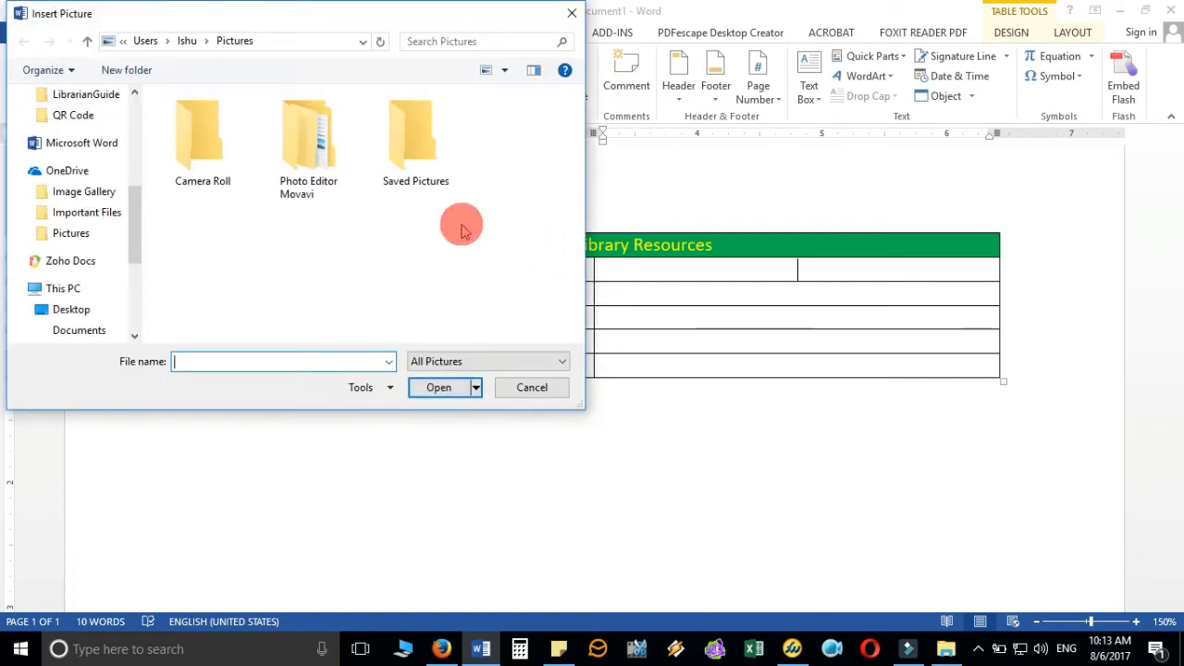
scroll(72, 134, "up", 2)
left_click(76, 114)
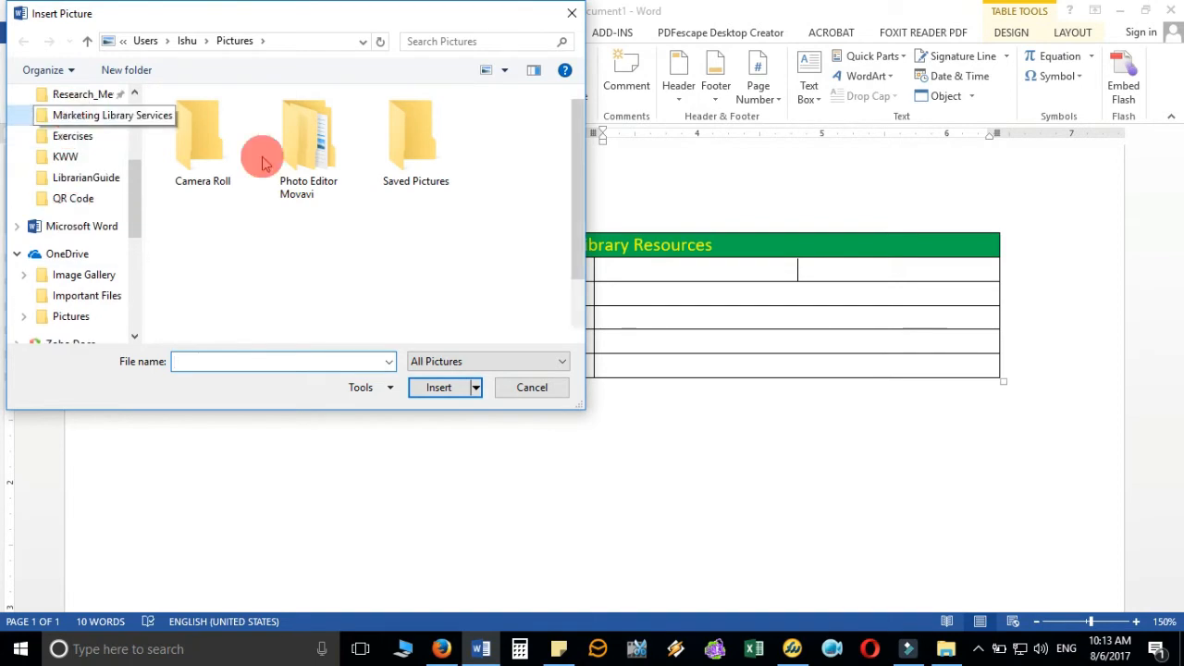
double_click(293, 151)
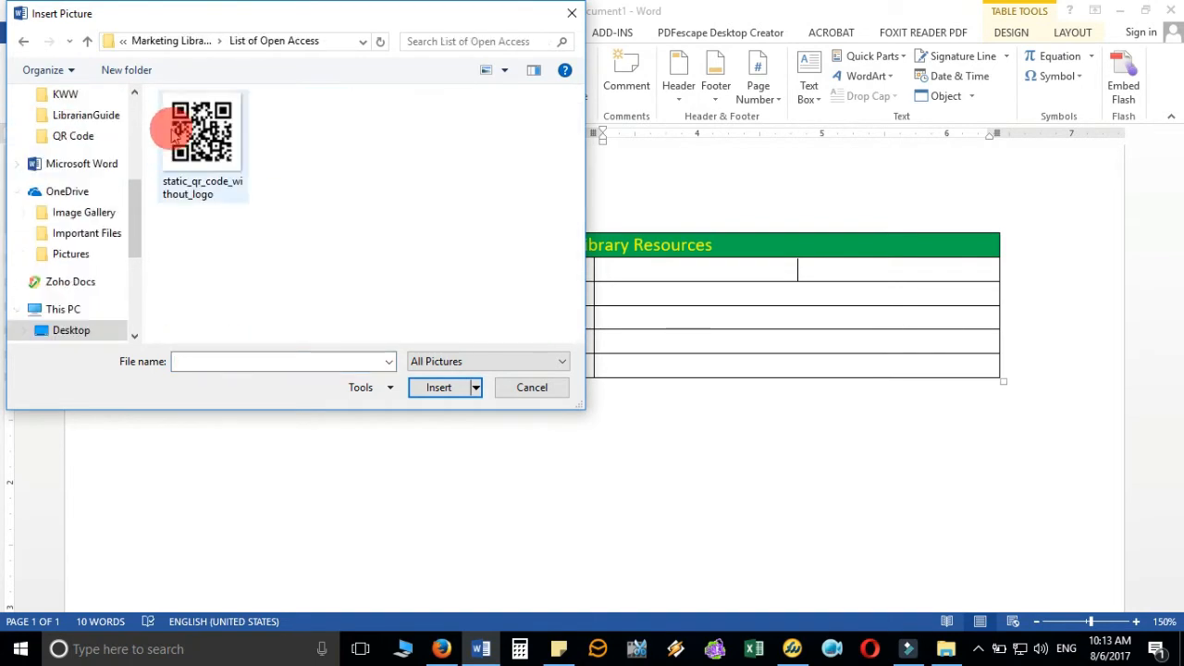
double_click(193, 130)
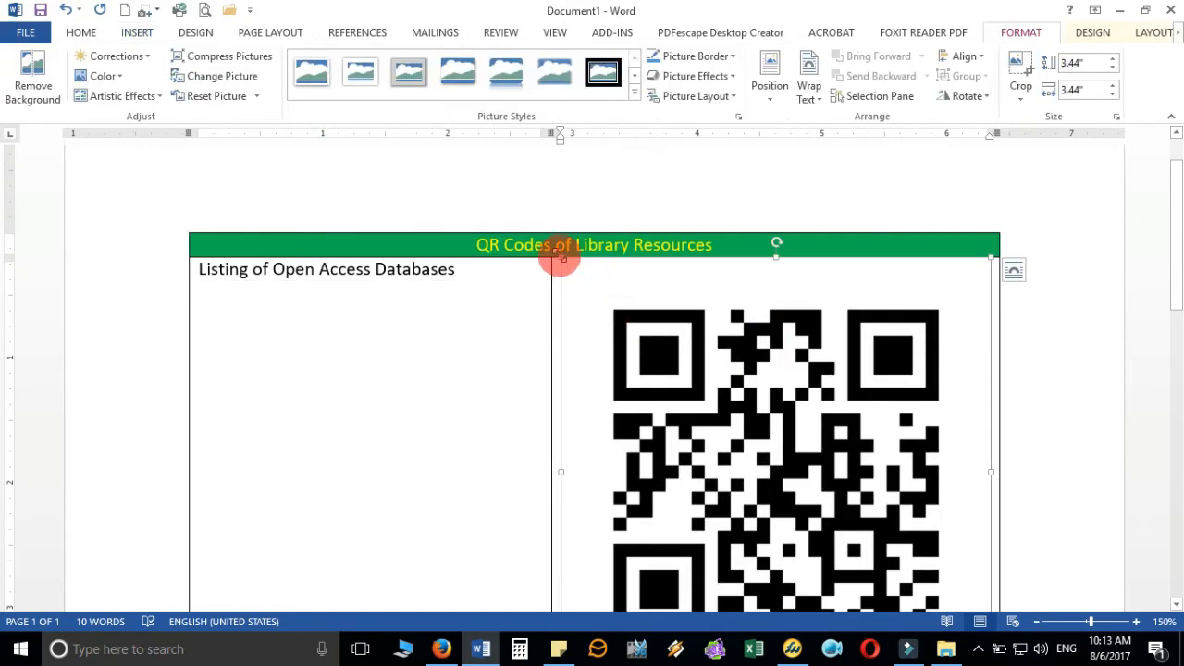
left_click_drag(561, 259, 865, 495)
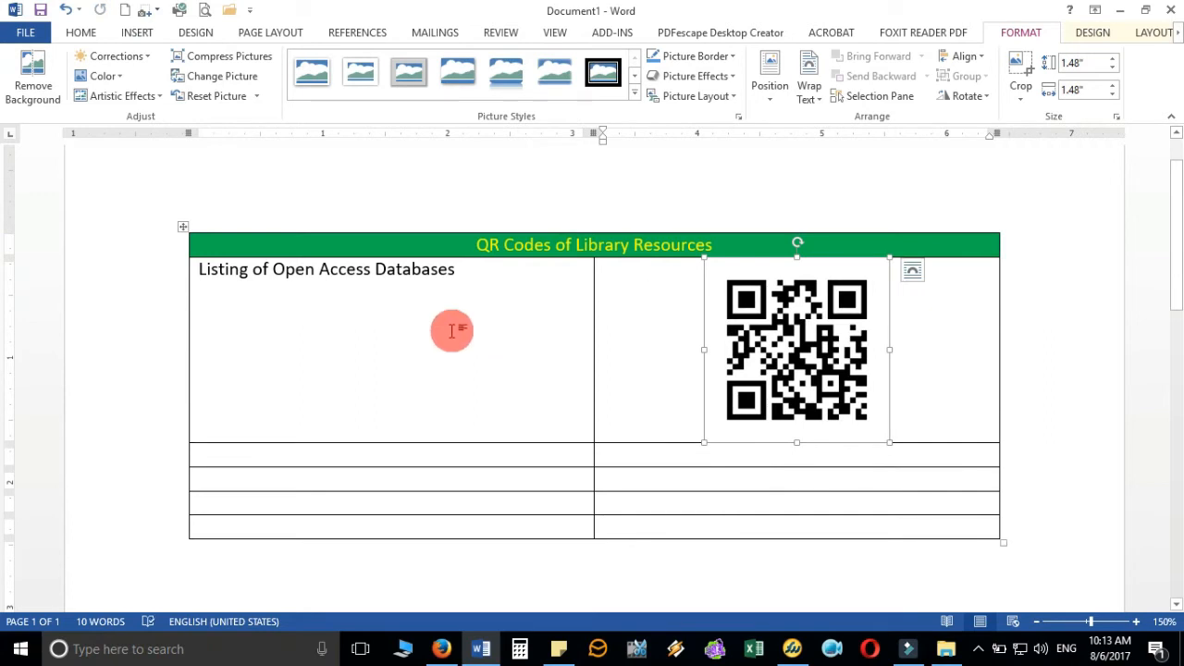
- Vertically centre the first body row's contents and centre the QR code in its cell
mouse_move(452, 330)
left_mouse_down()
mouse_move(478, 357)
mouse_move(801, 389)
left_mouse_up()
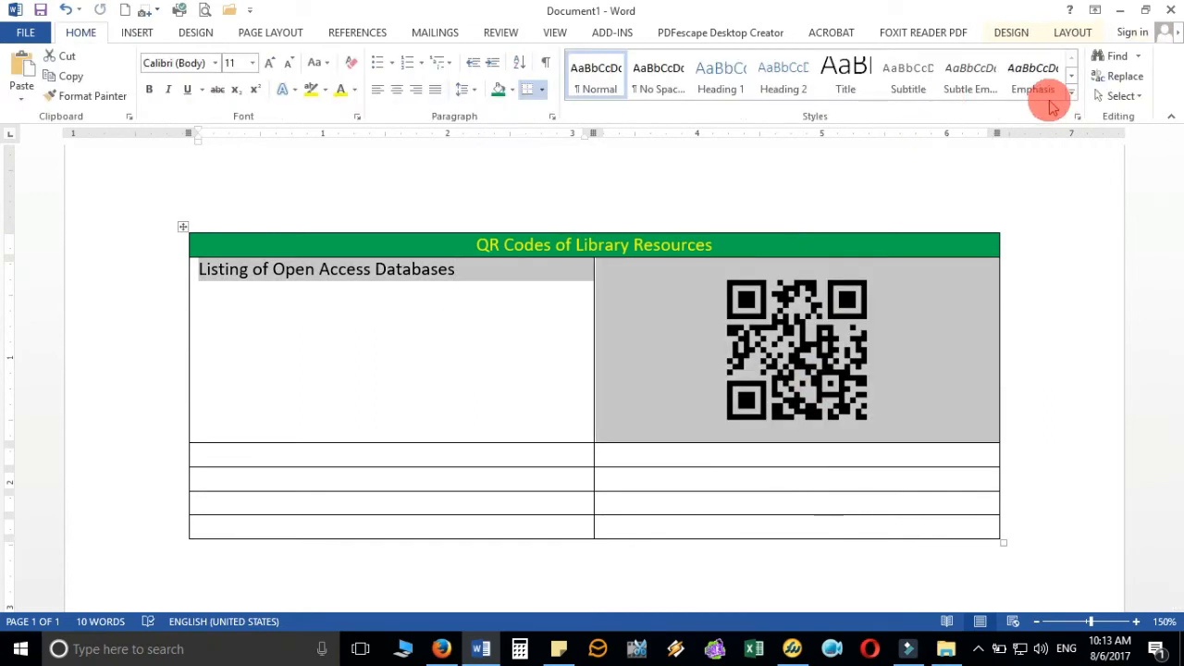
left_click(1071, 32)
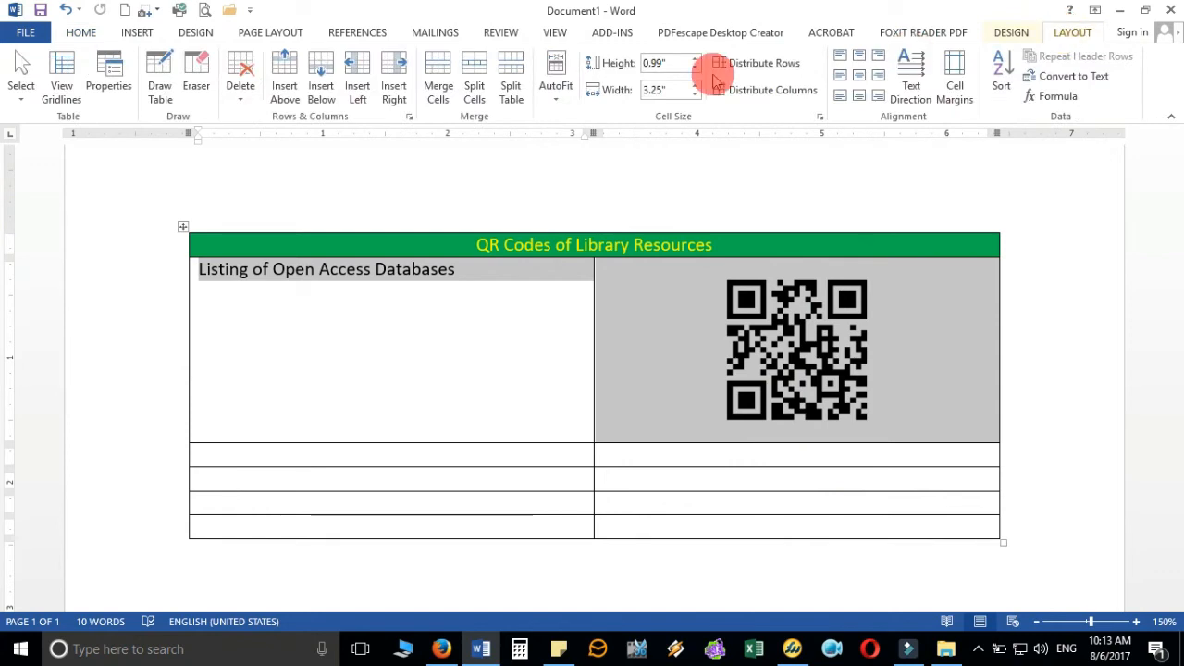
left_click(842, 81)
left_click(748, 298)
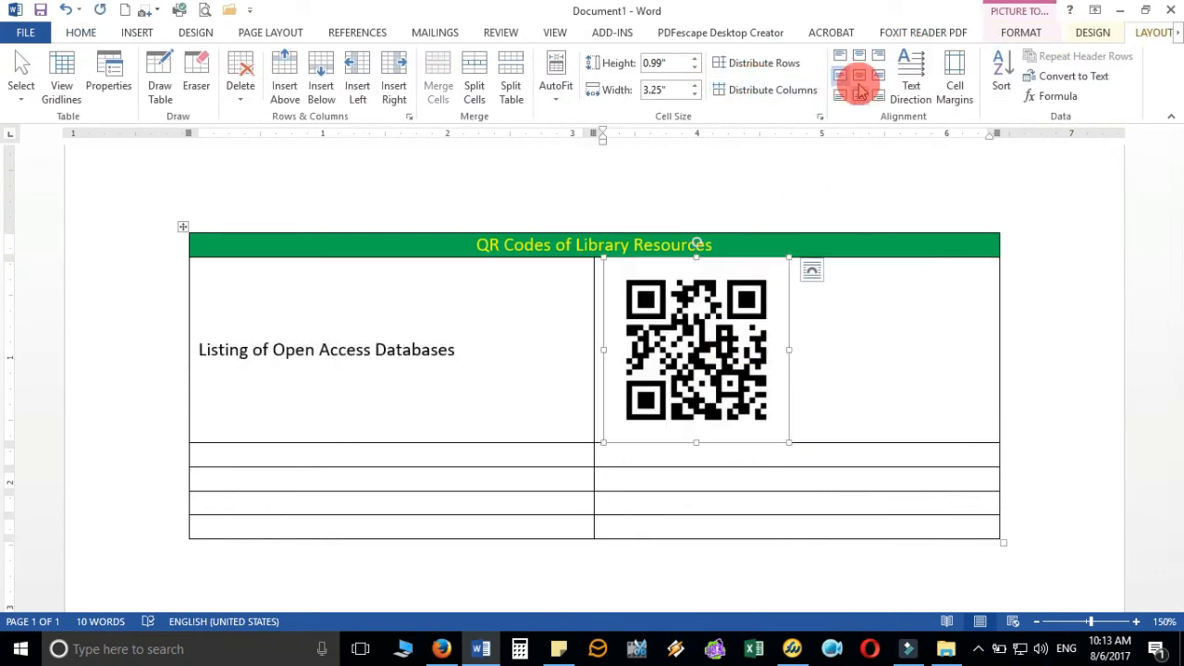
left_click(857, 84)
left_click(825, 344)
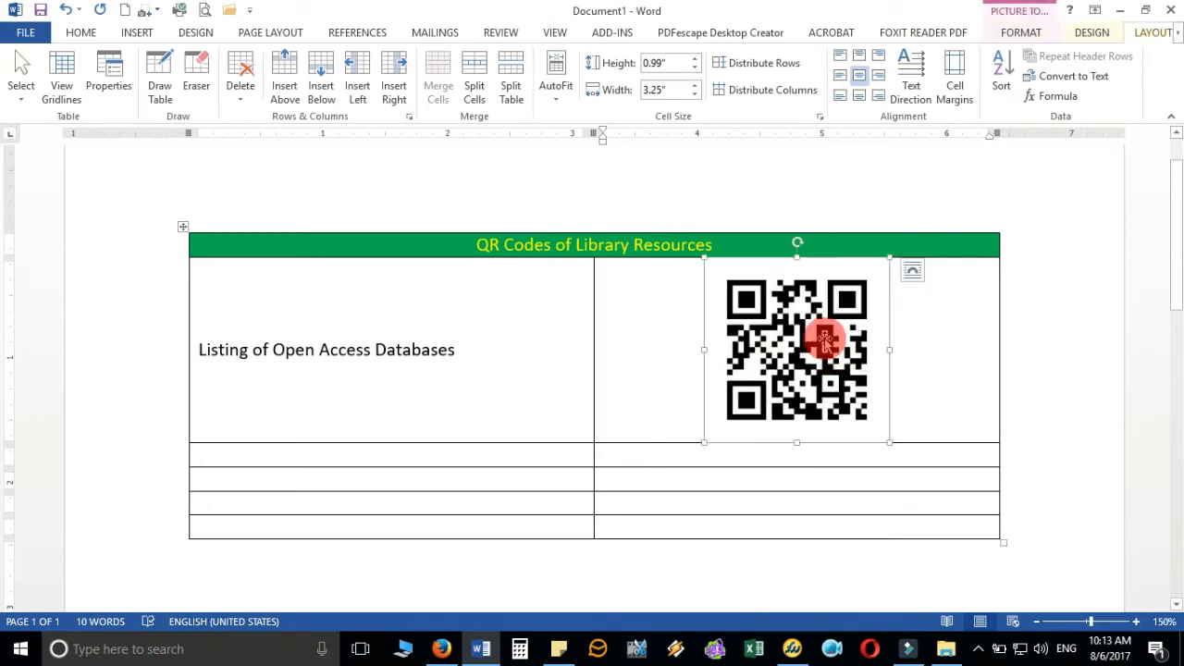
left_click(915, 378)
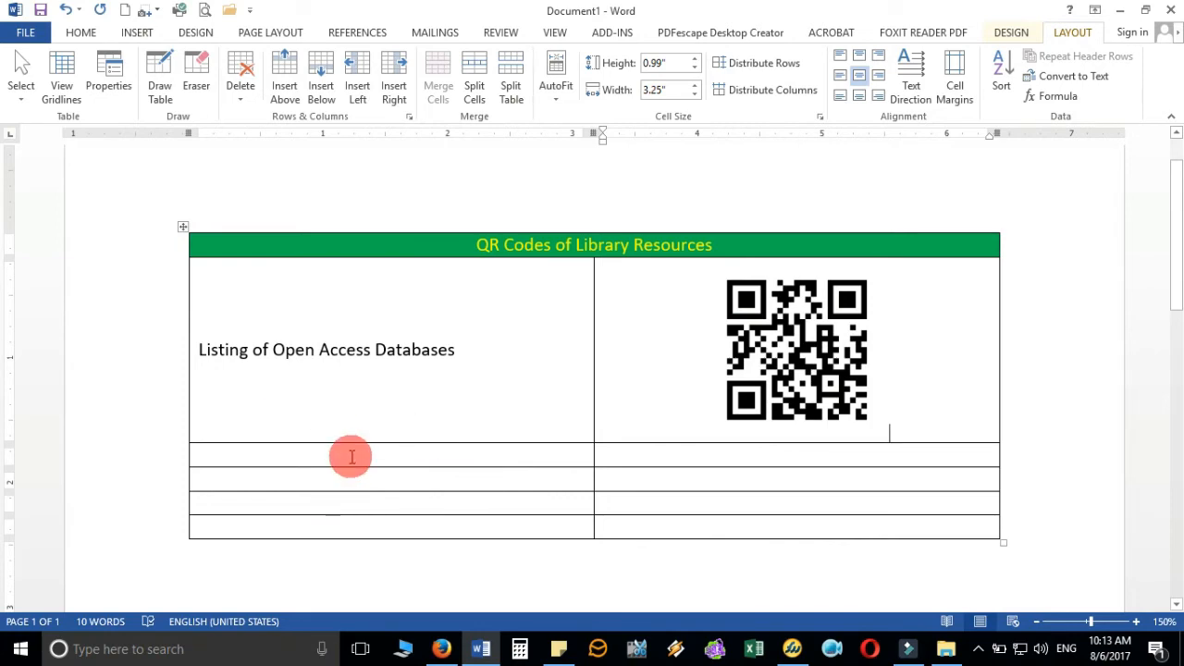
- Check the journals page in Firefox, then type 'Open Access Library Science Journals' in the second row's left cell
left_click(441, 648)
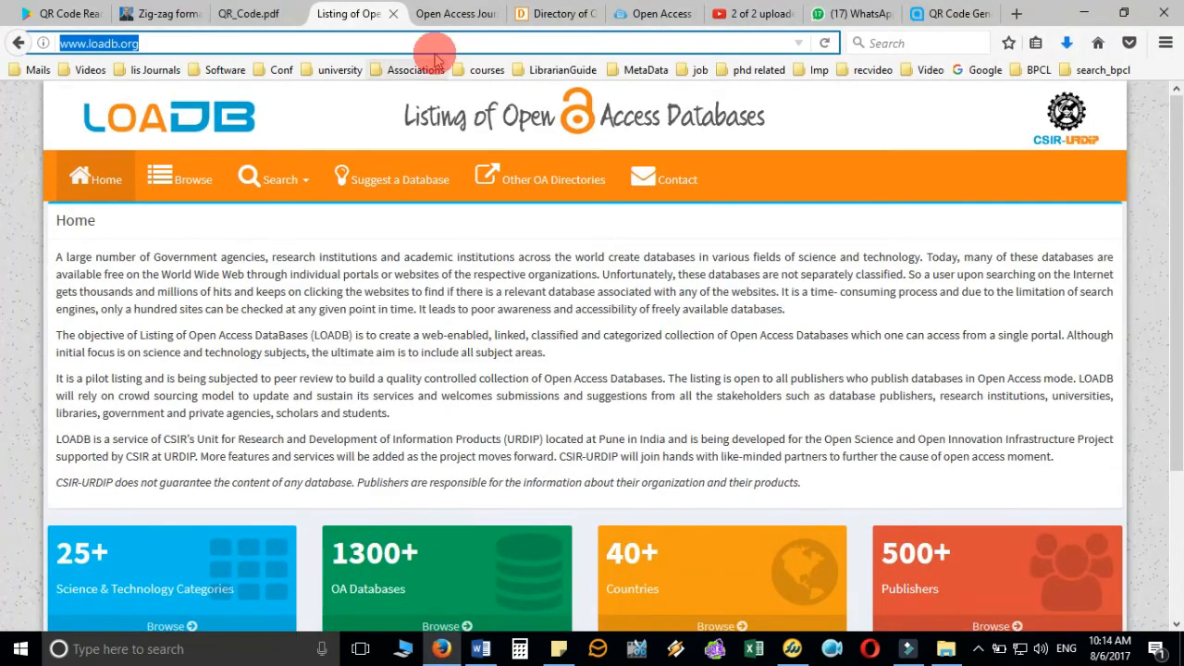
left_click(445, 13)
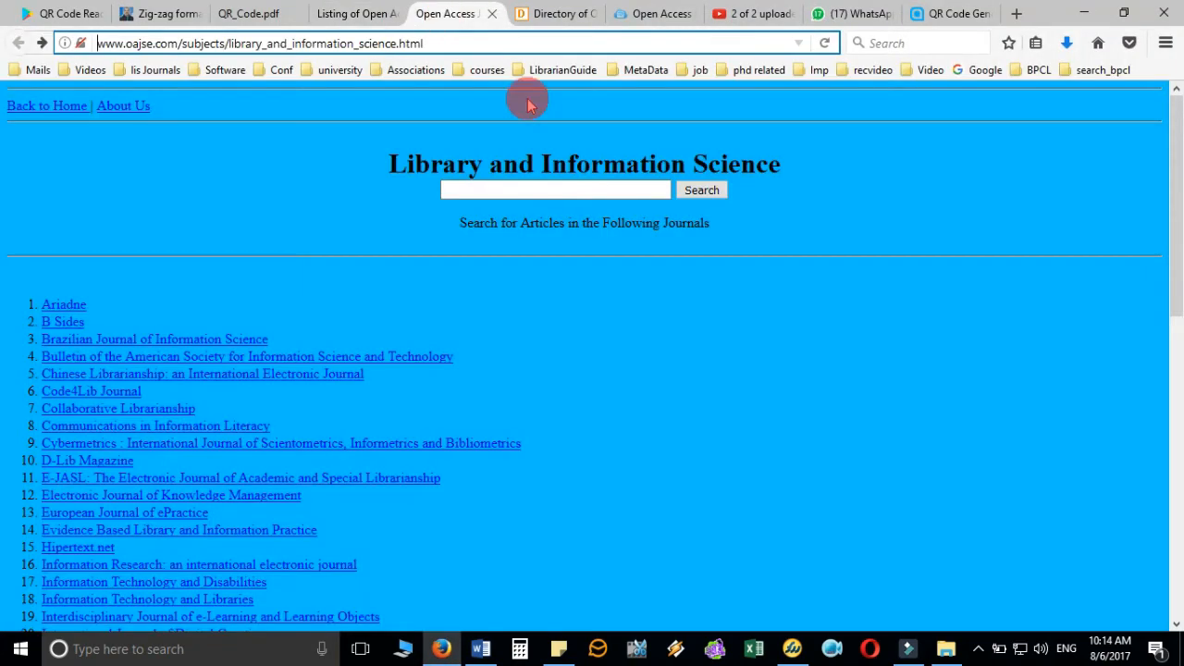
left_click(497, 648)
left_click(493, 456)
type("Op")
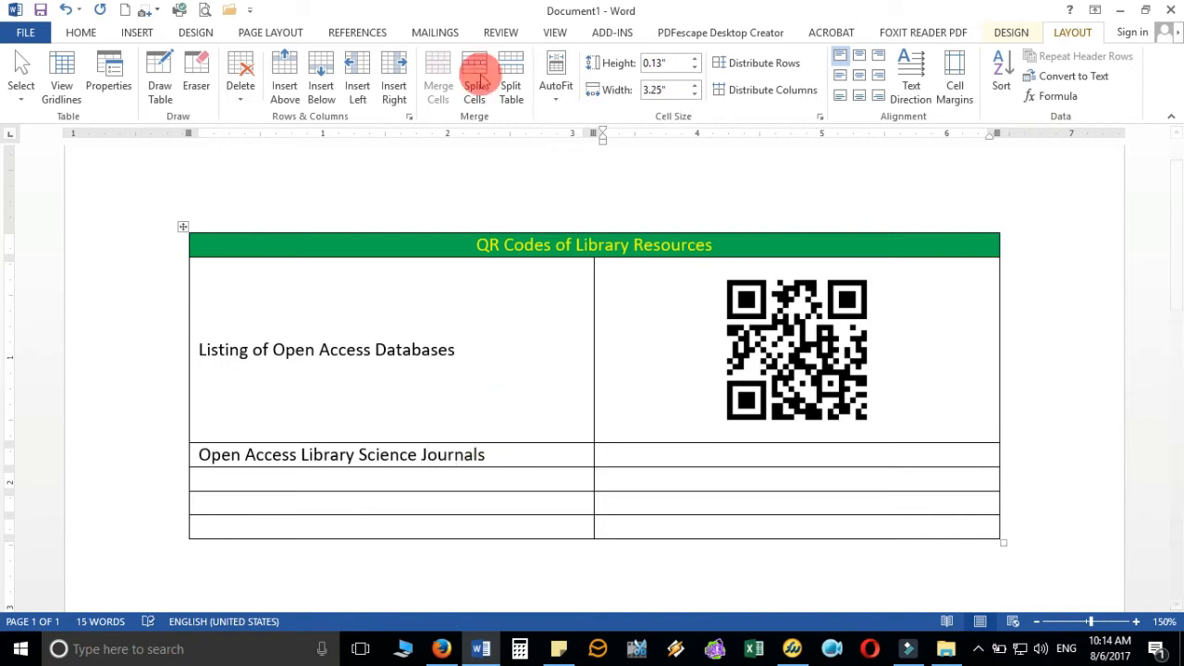
- Centre the empty right cell of the journals row
left_click(862, 79)
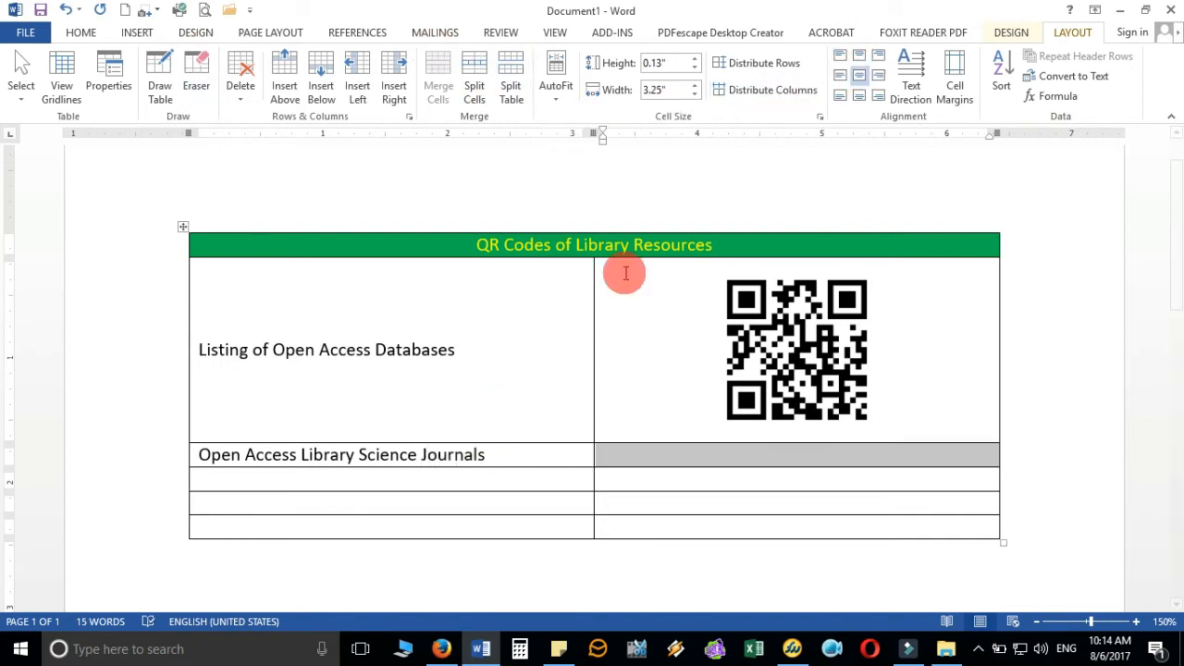
left_click(85, 33)
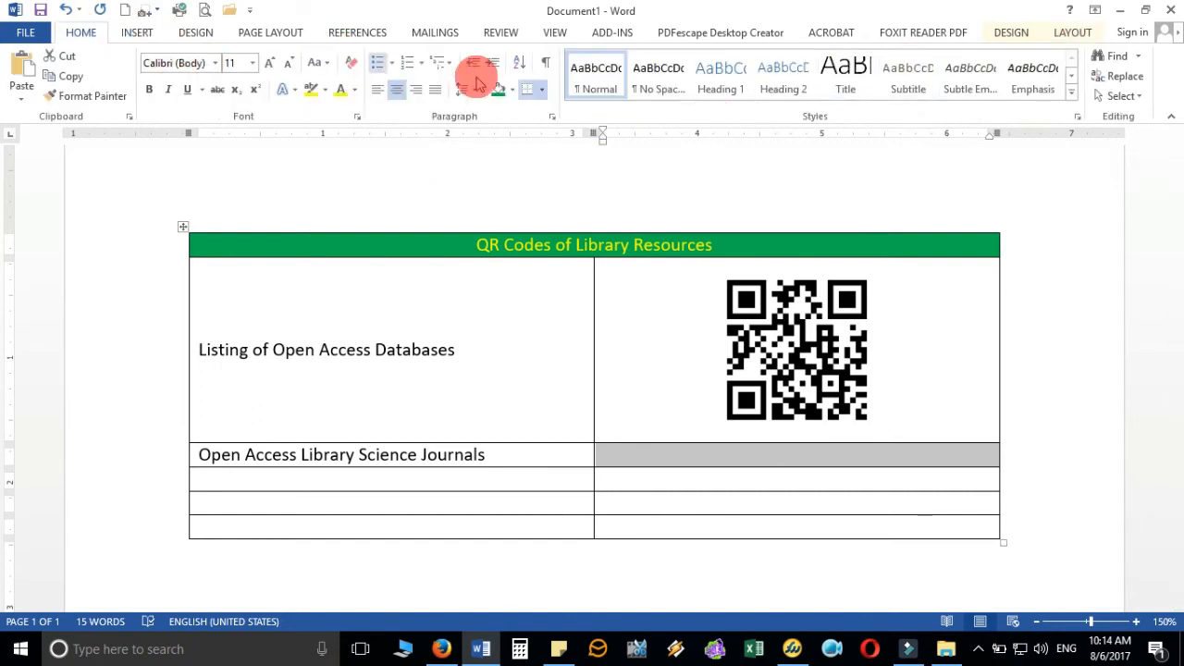
left_click(784, 459)
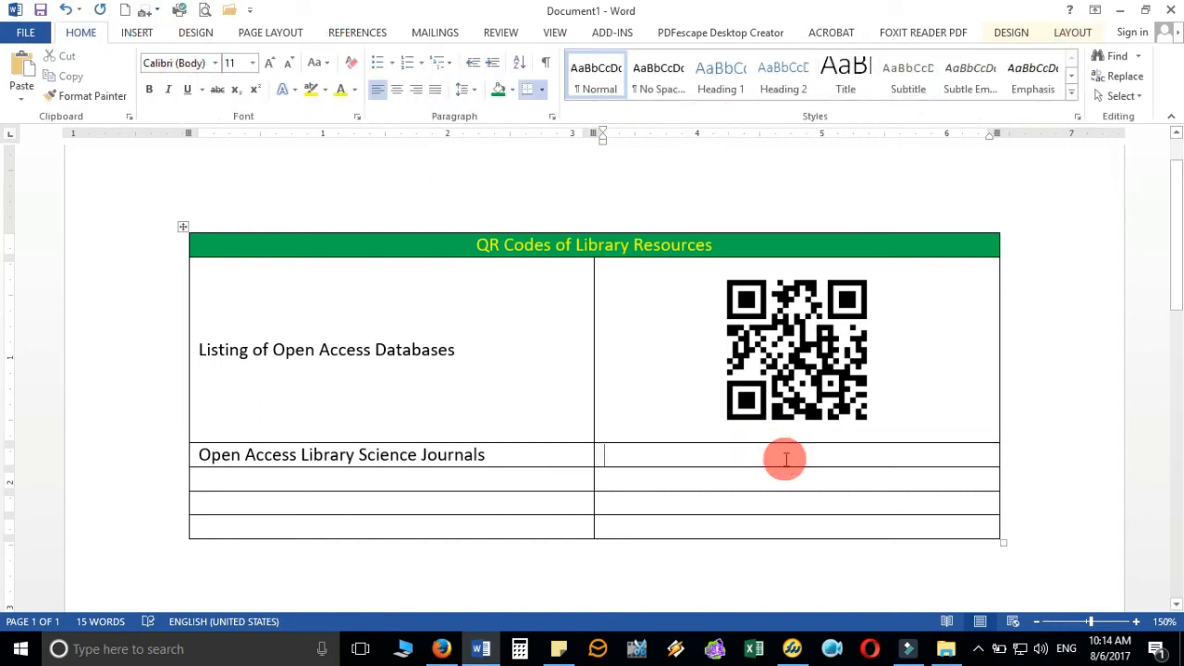
left_click(397, 92)
- Insert the QR image from the Open Access Journals folder and shrink it to about 1.4 inches
left_click(140, 33)
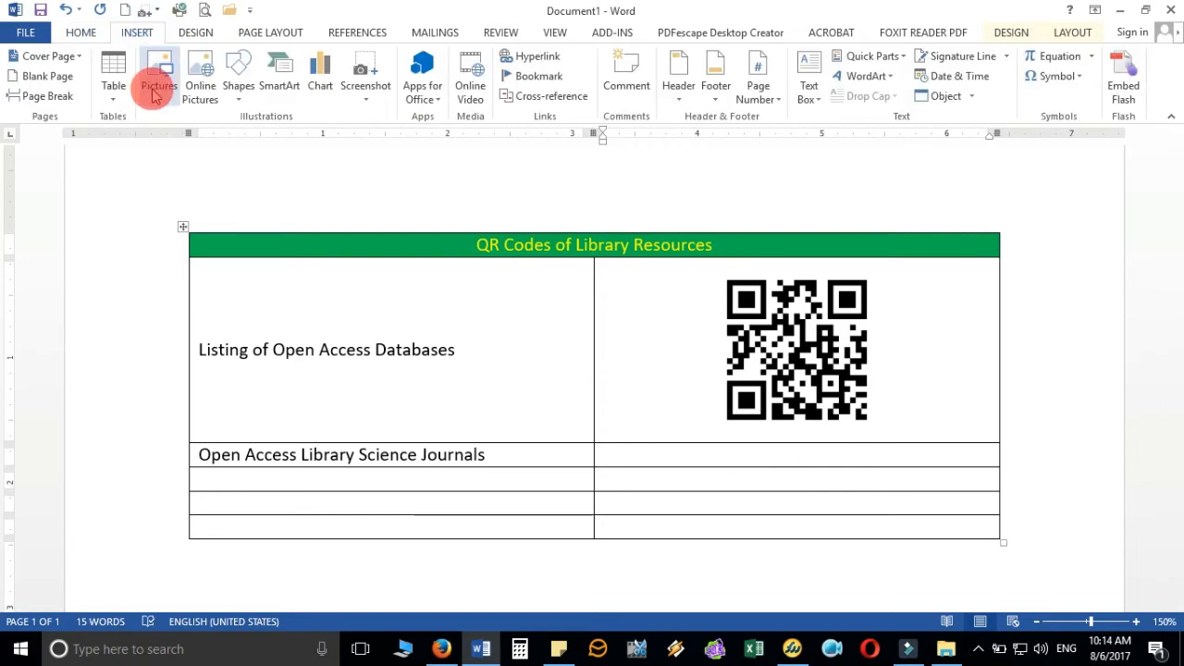
left_click(155, 92)
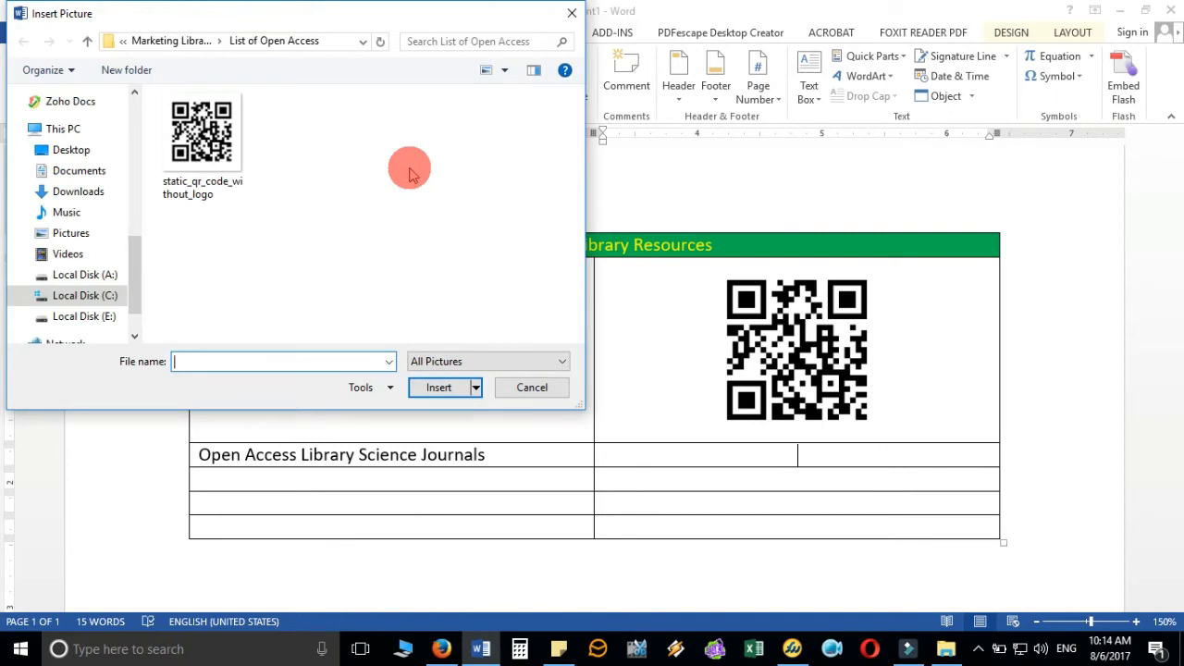
left_click(176, 40)
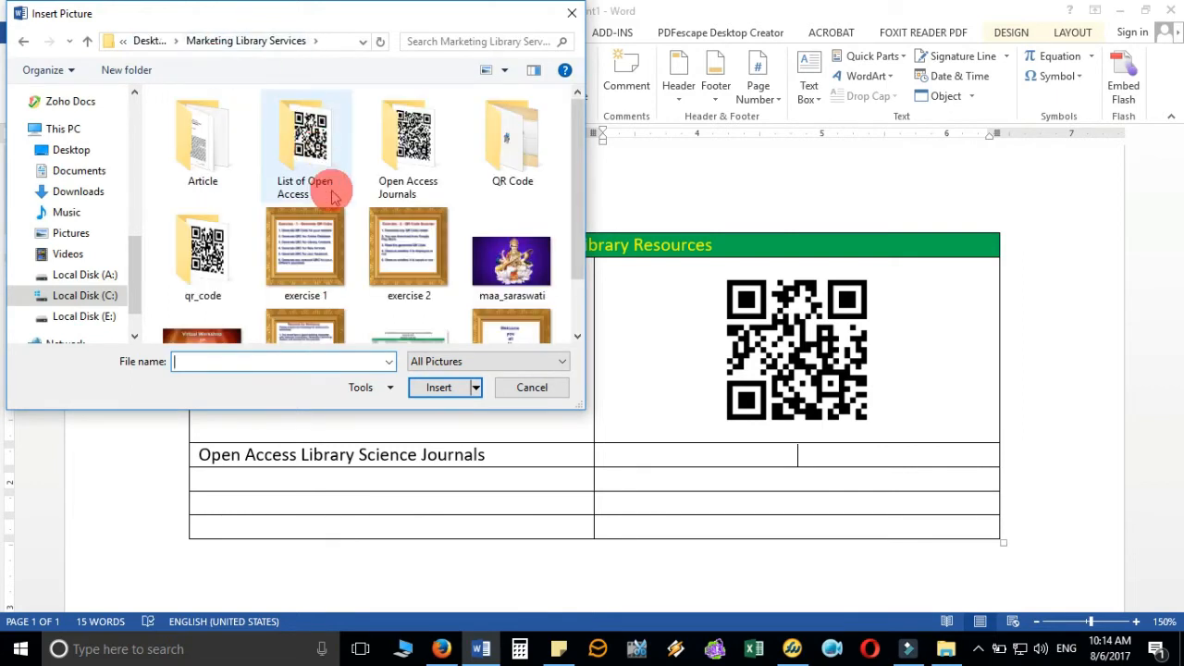
double_click(405, 143)
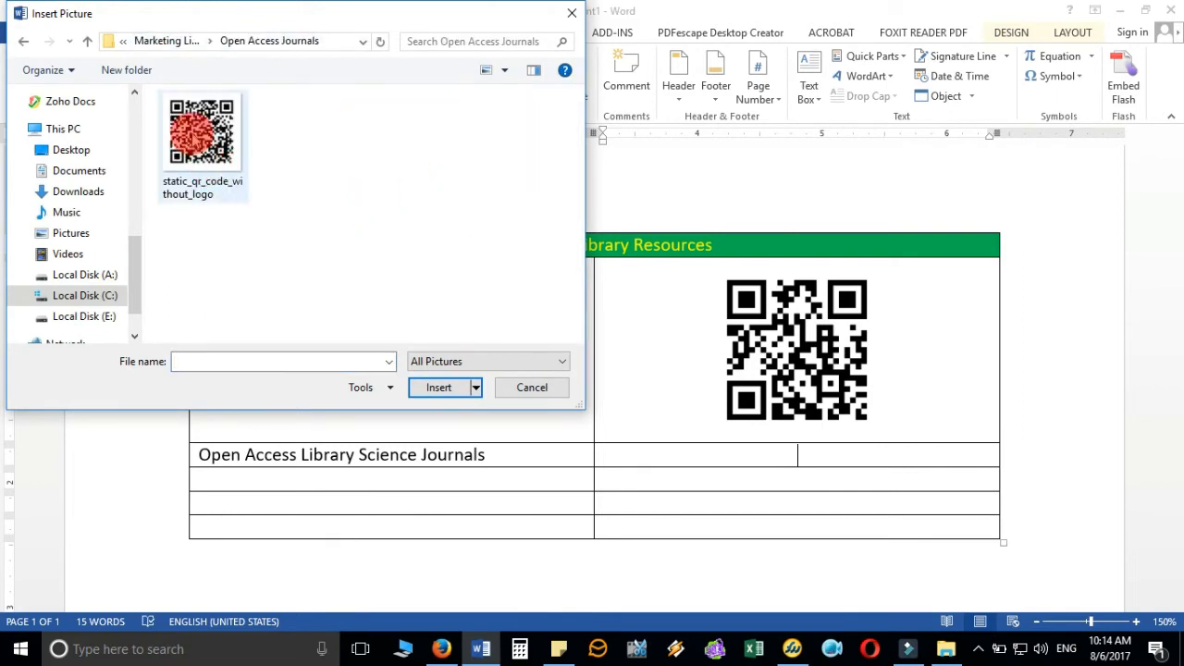
double_click(198, 134)
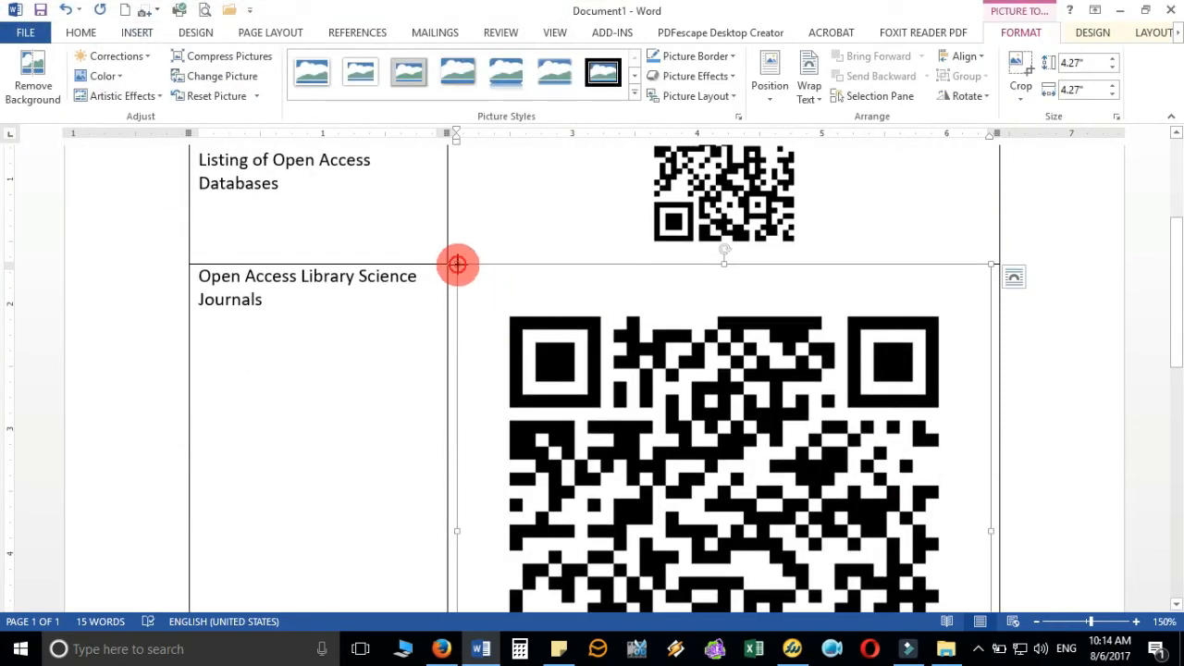
left_click_drag(457, 264, 854, 520)
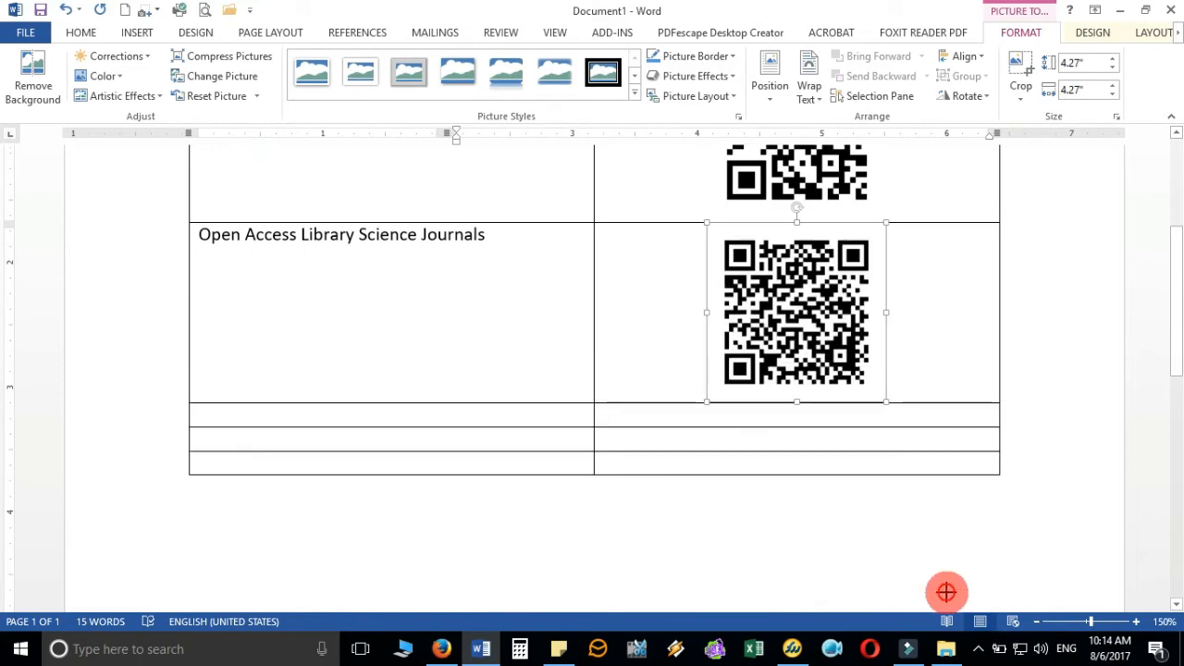
left_click_drag(945, 592, 873, 343)
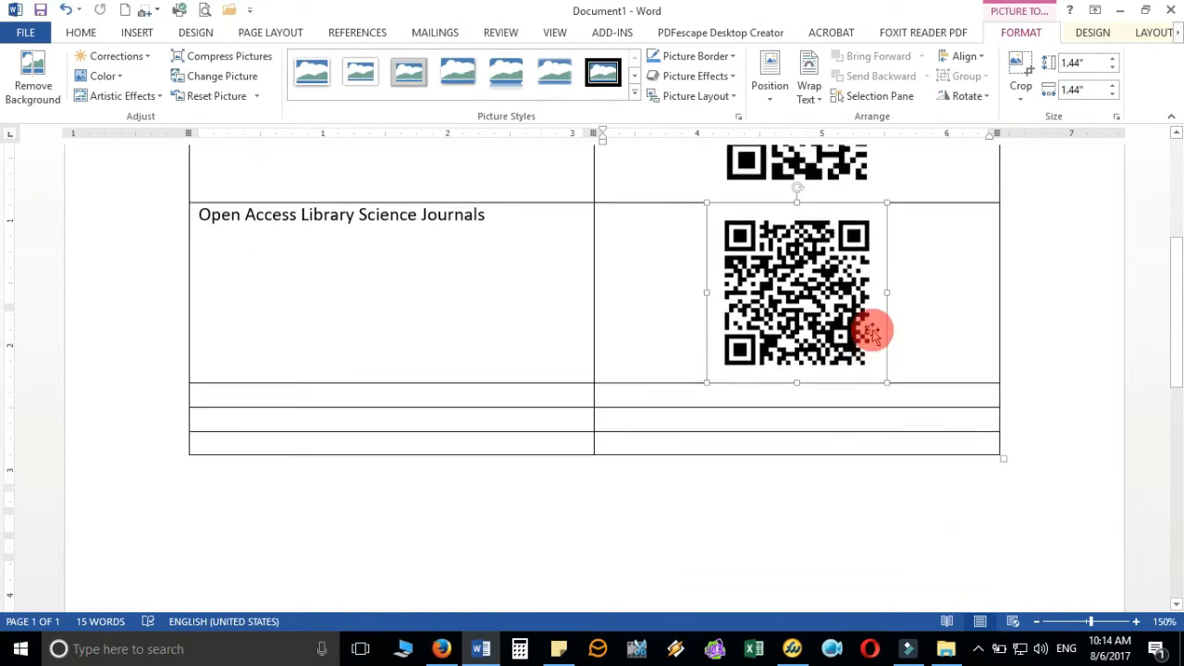
scroll(872, 333, "up", 3)
left_click_drag(710, 373, 713, 375)
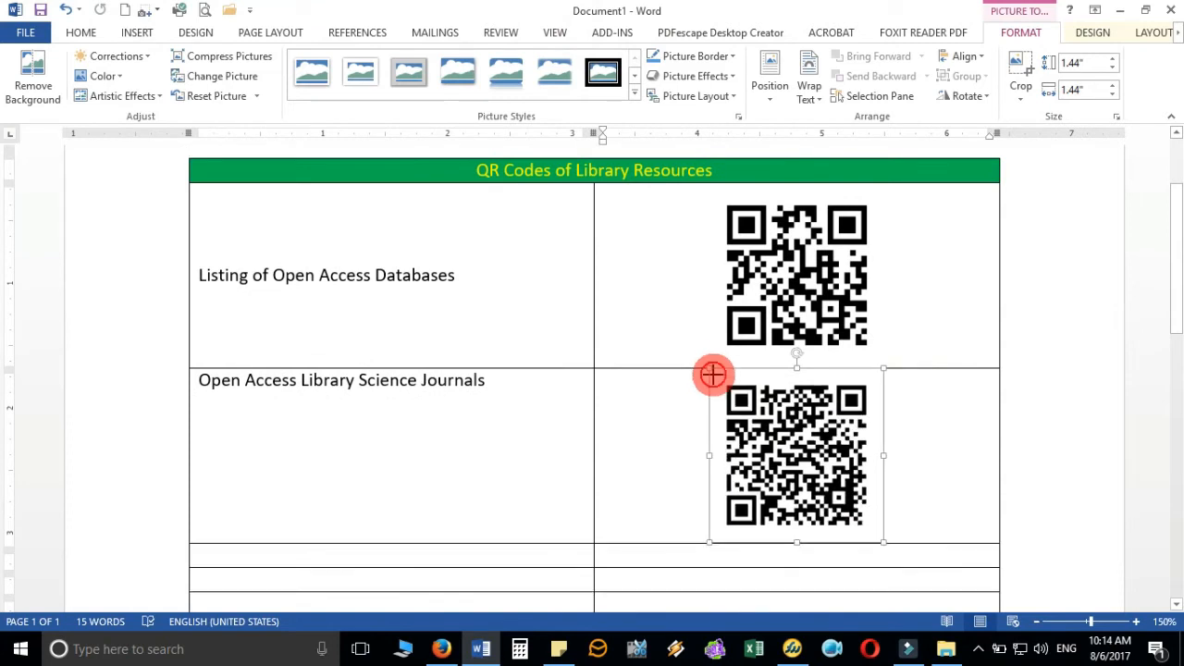
left_click(925, 467)
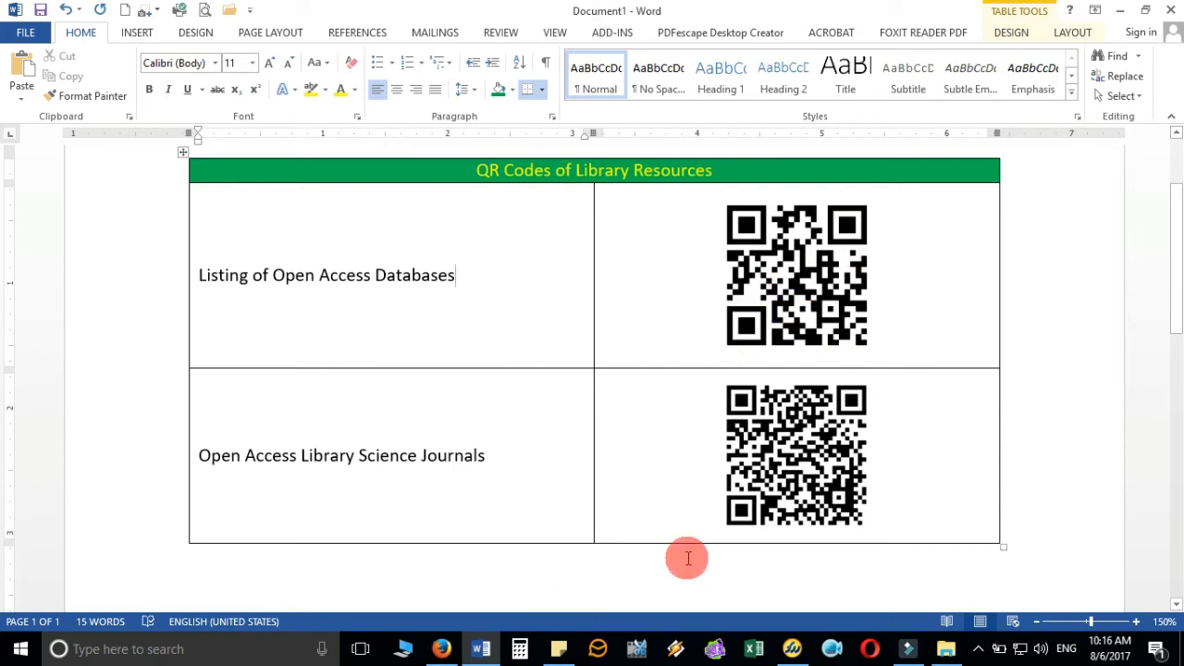
- Review the OAJSE Library and Information Science URL in QR Code Generator's website field, briefly checking Word
left_click(441, 647)
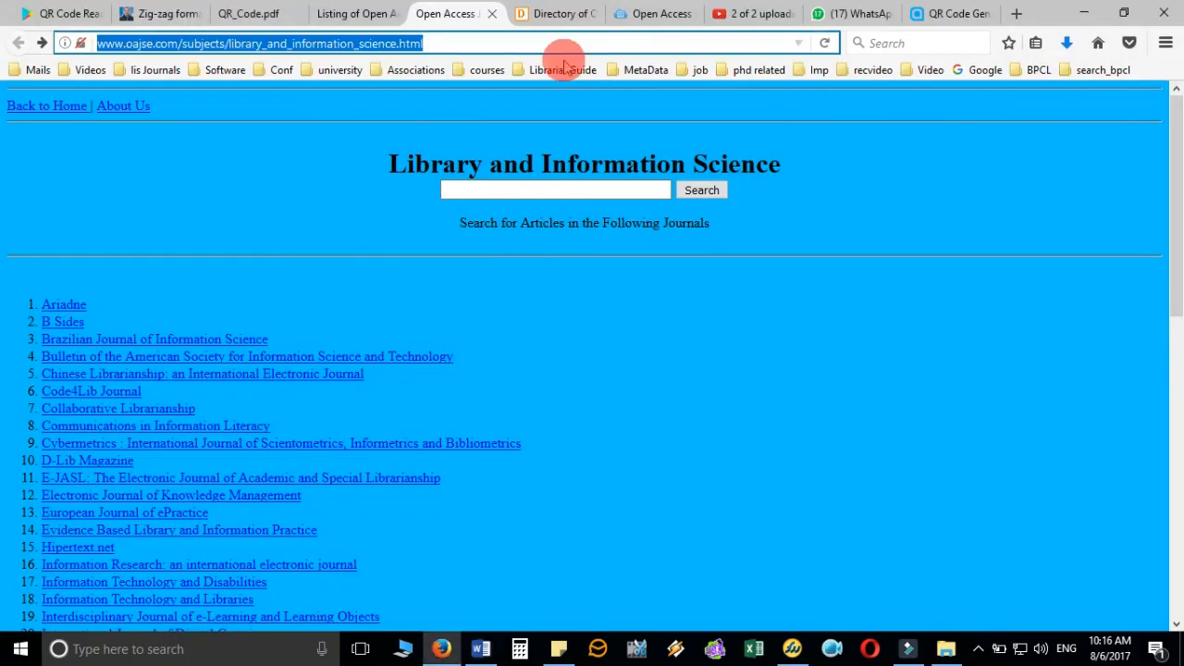
left_click(957, 14)
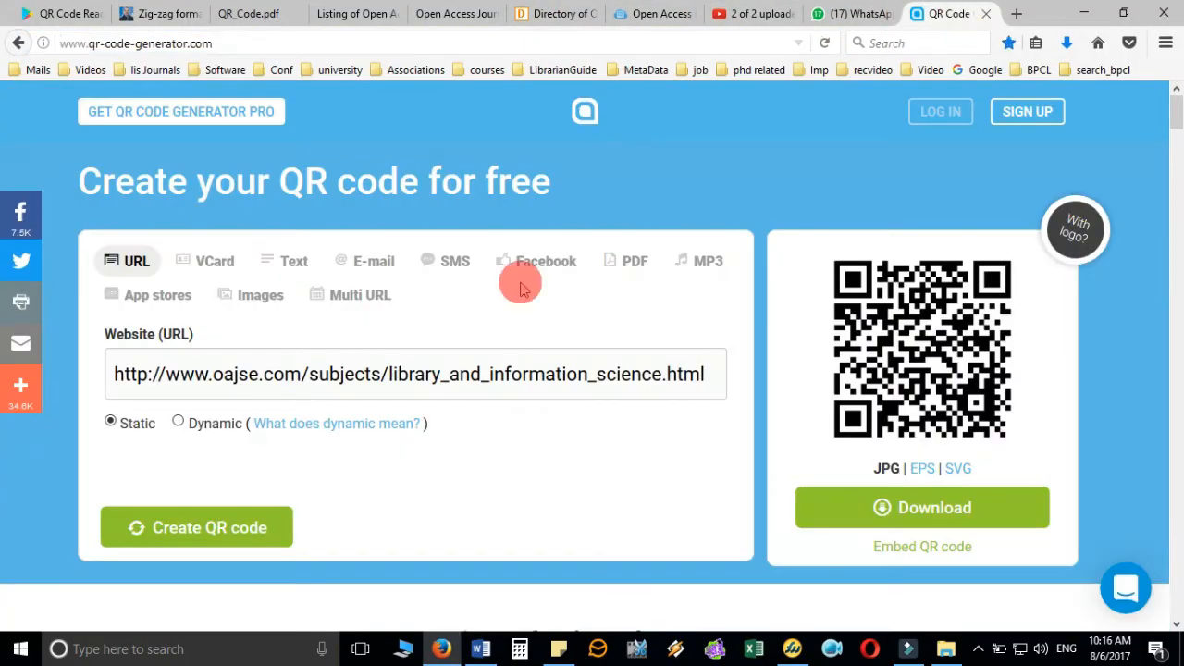
left_click(238, 372)
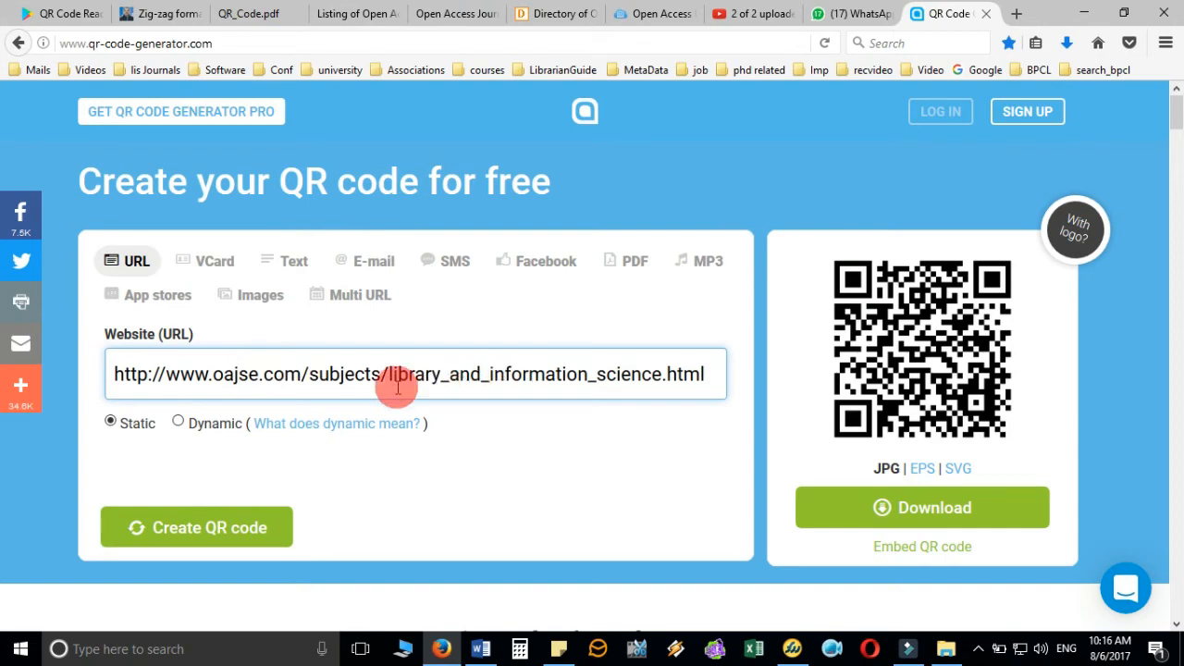
left_click(480, 648)
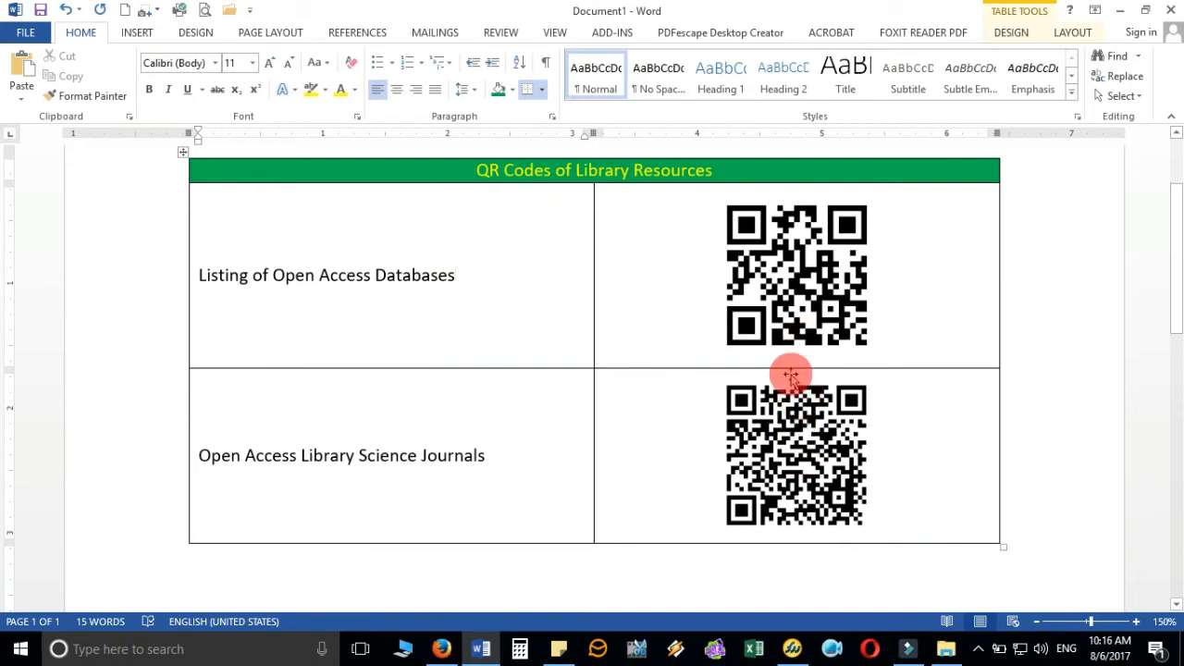
left_click(440, 648)
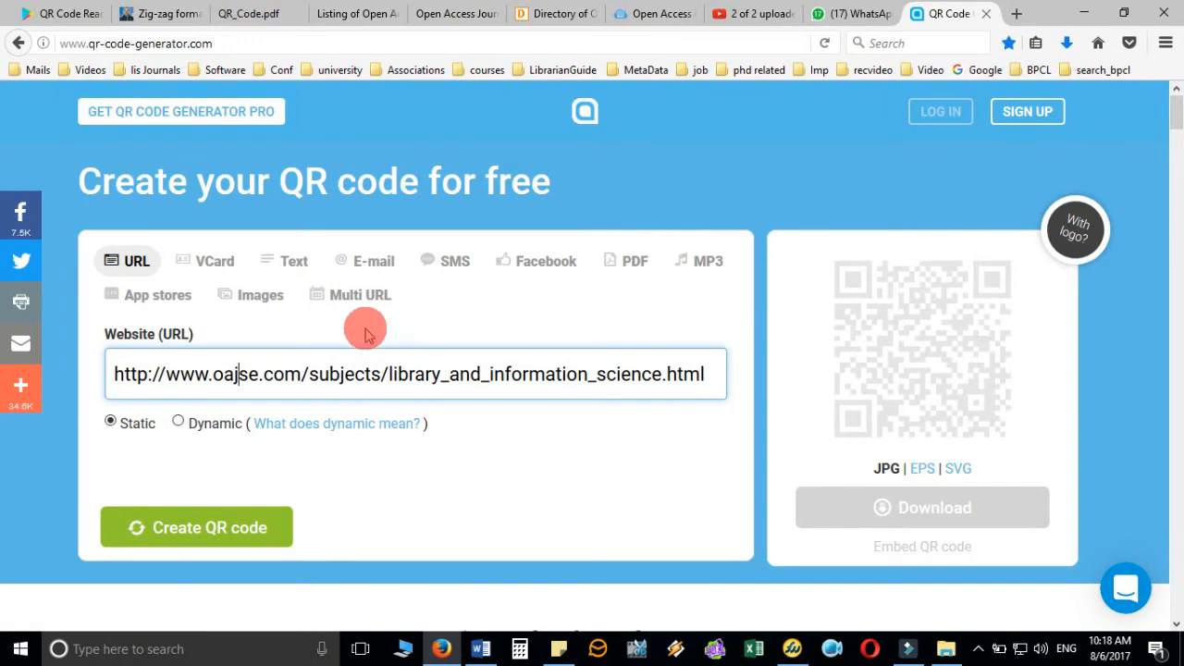
- Choose the E-mail code type and look over its Subject and Message fields
left_click(379, 263)
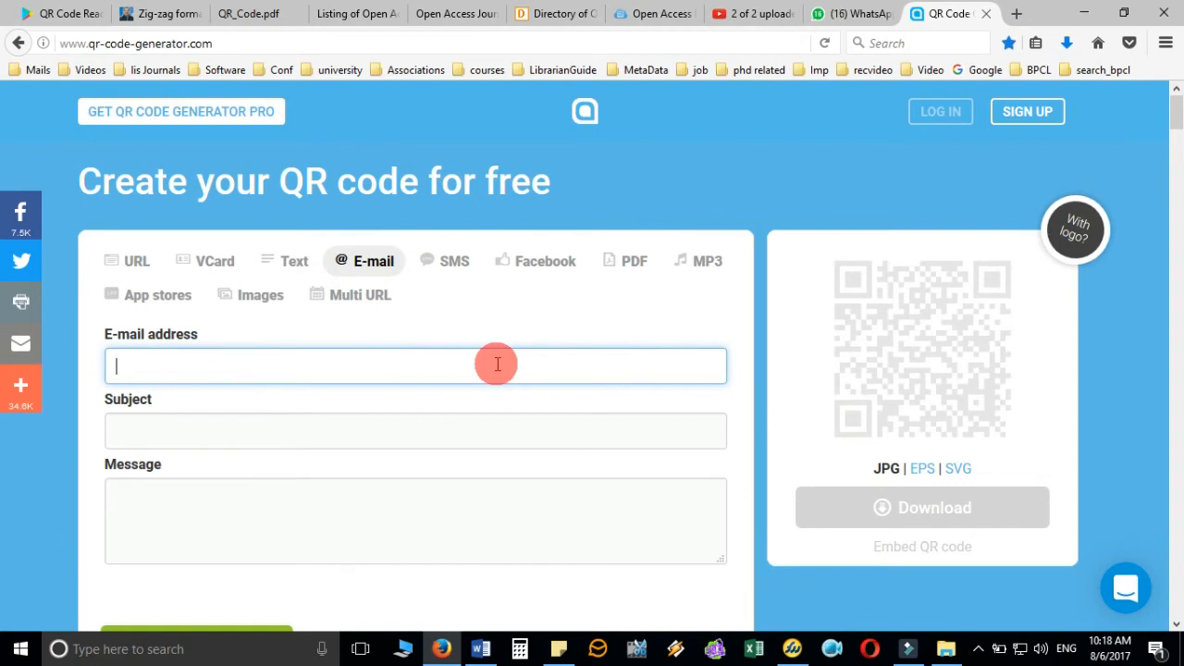
scroll(497, 363, "down", 2)
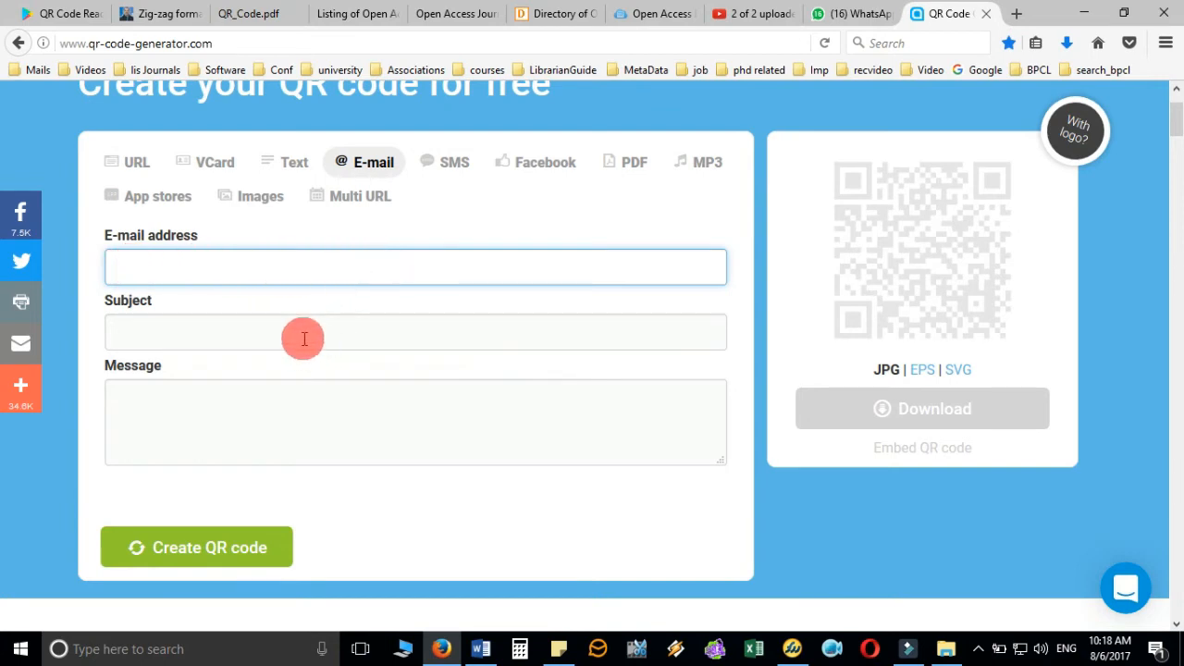
left_click(304, 338)
left_click(277, 411)
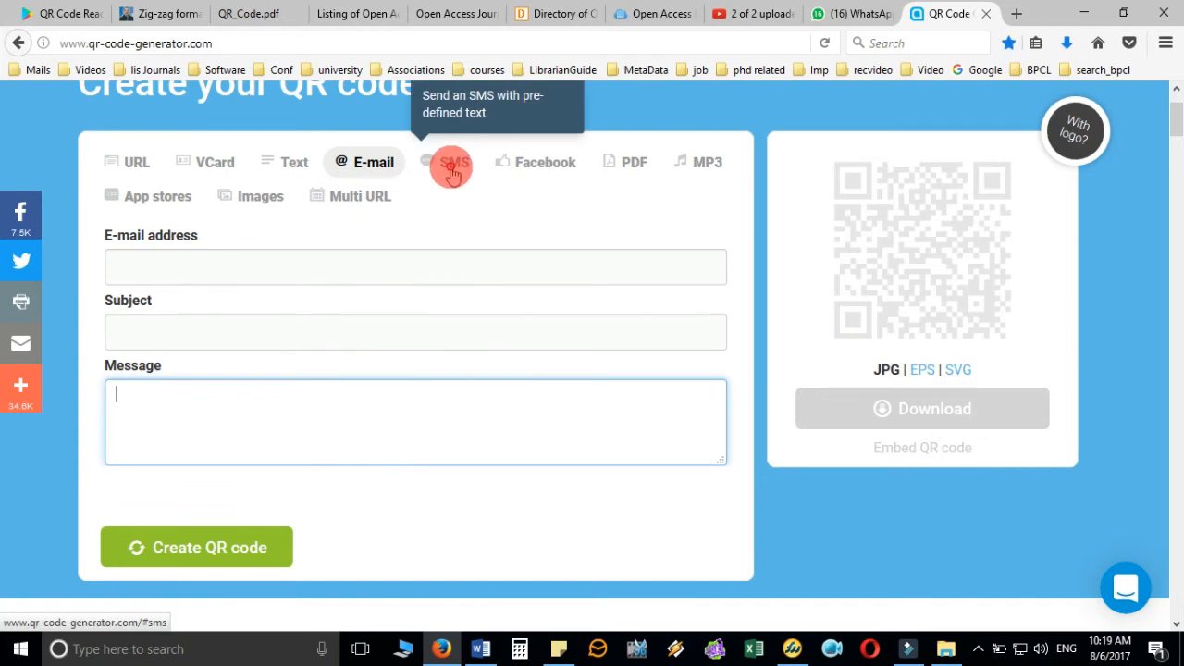
- Try the SMS code type and its message box, then the Facebook type requiring free registration
left_click(451, 172)
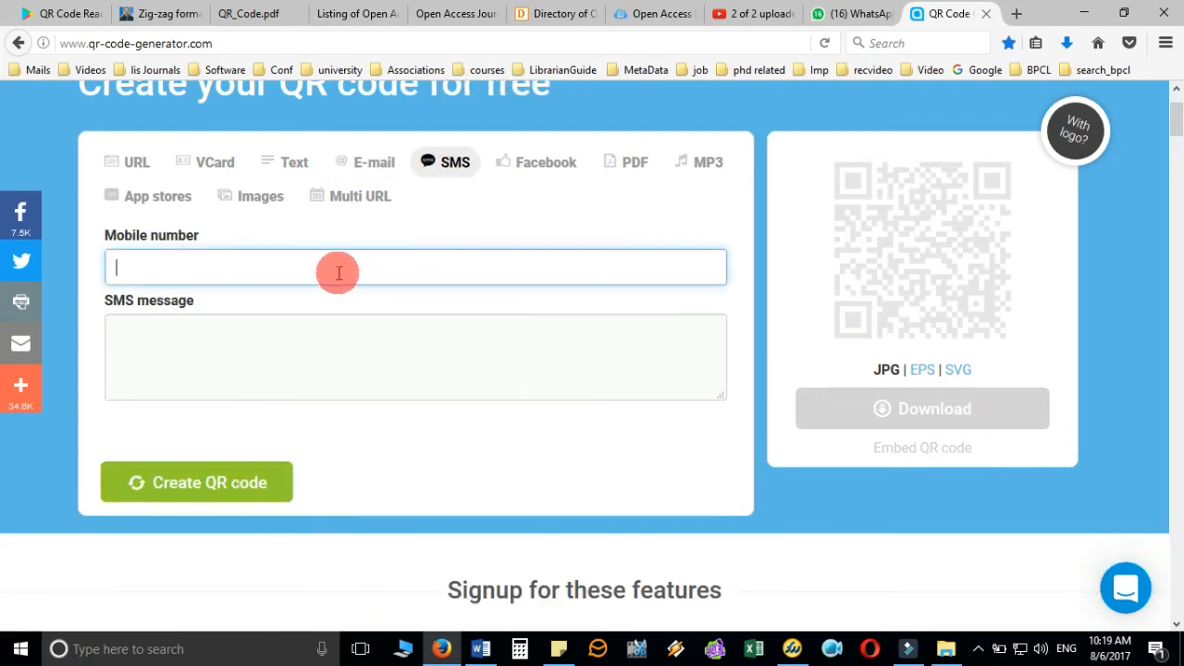
left_click(372, 347)
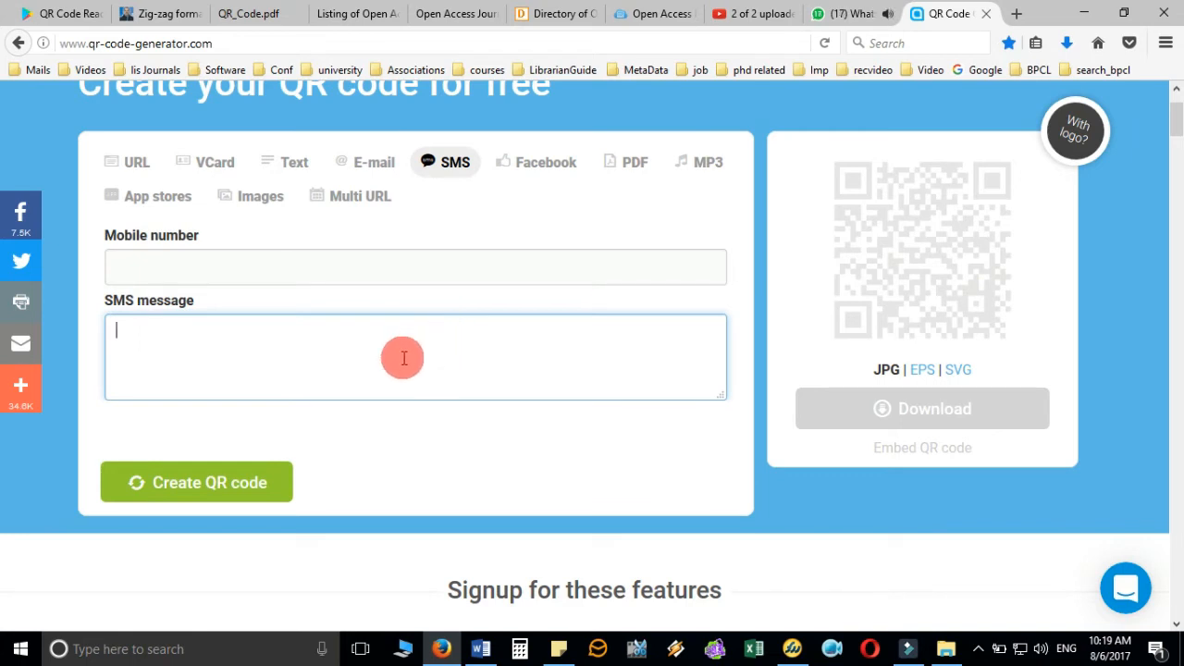
left_click(557, 164)
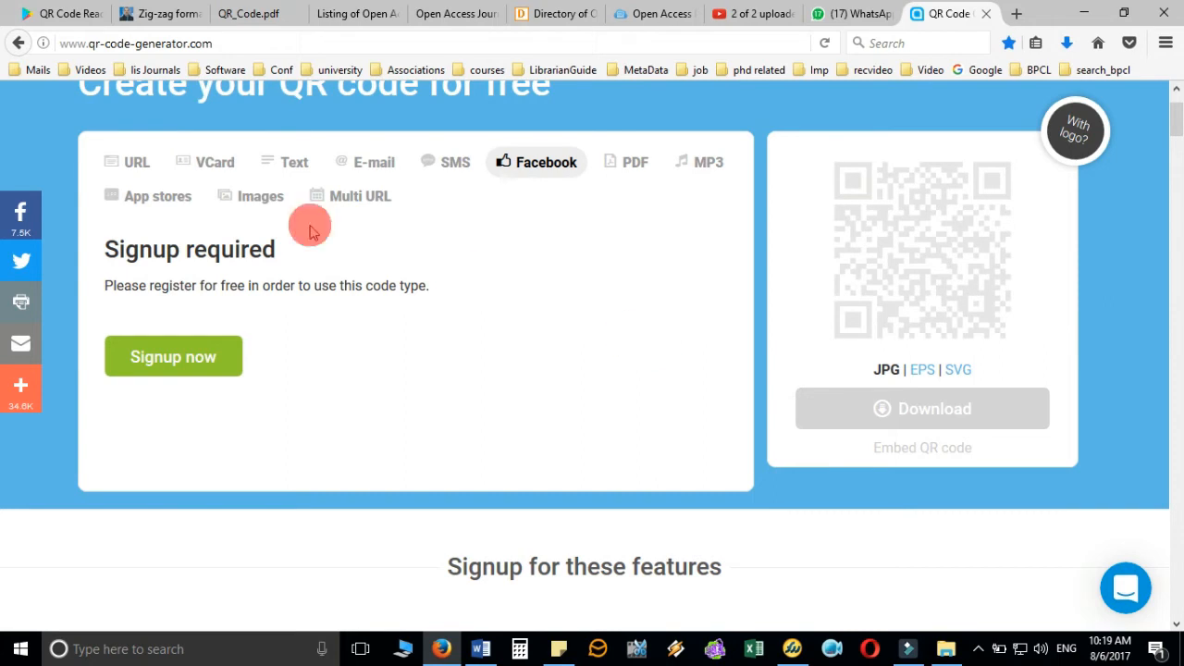
- Select the VCard code type to show the contact detail fields
left_click(215, 162)
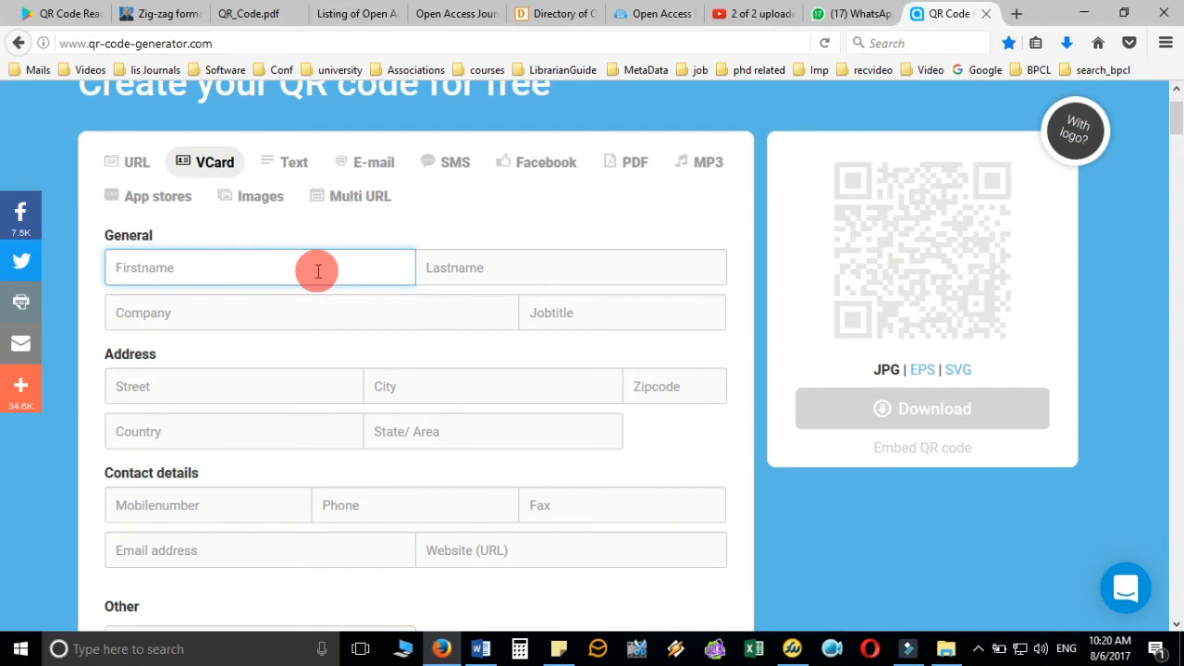
- Enter the contact's first and last name, company NIT and job title A in the vCard form
type("DP")
key("Tab")
type("Tr")
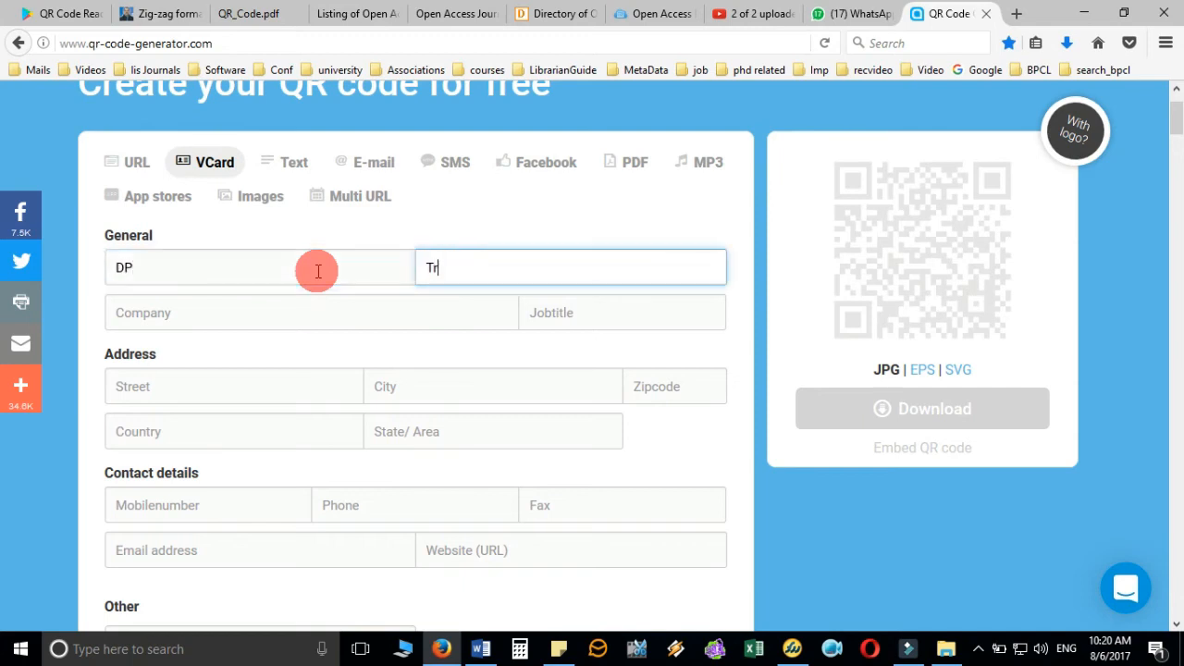
type("ipathi")
key("Tab")
type("NIT")
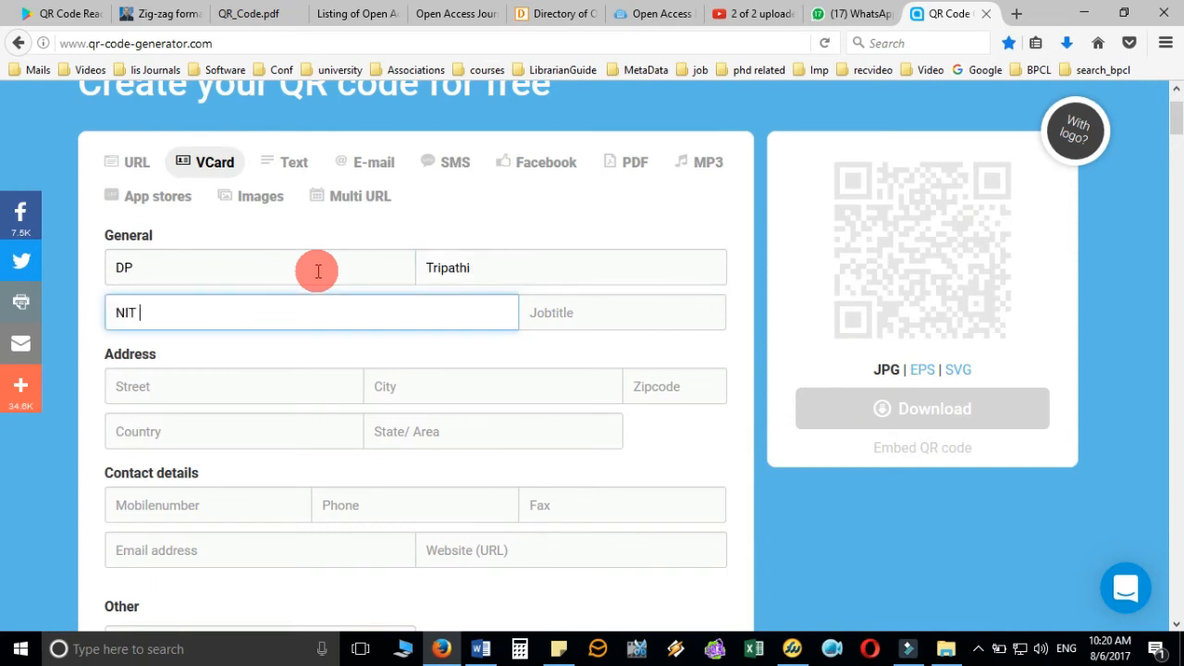
key("Tab")
type("A")
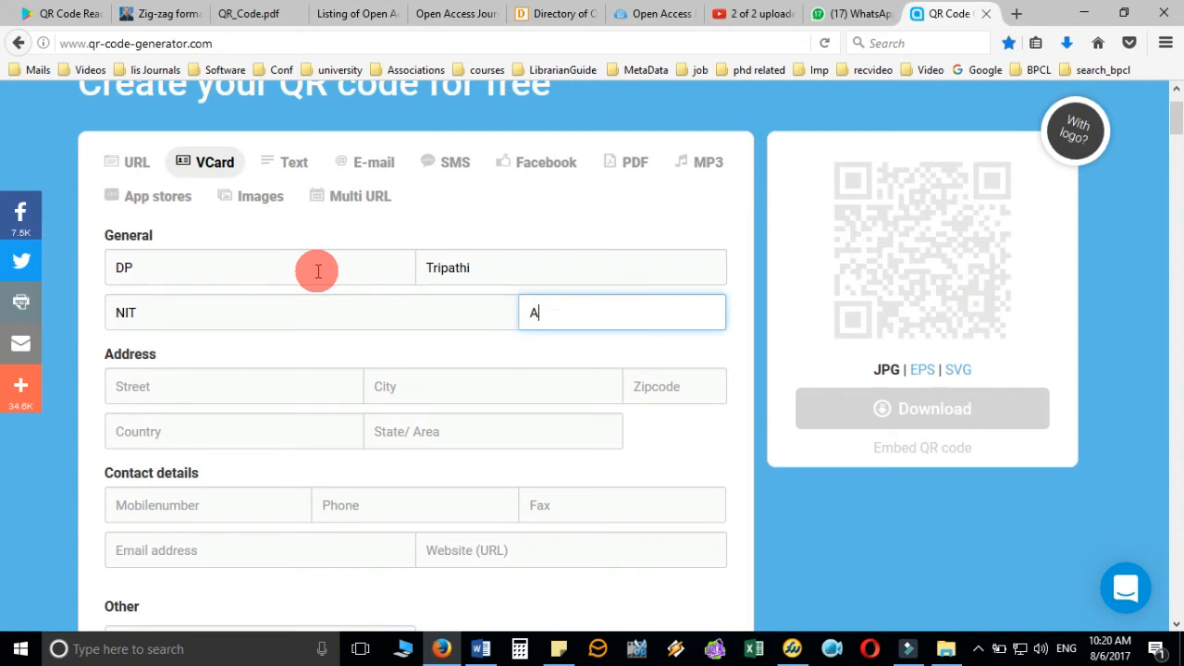
key("Tab")
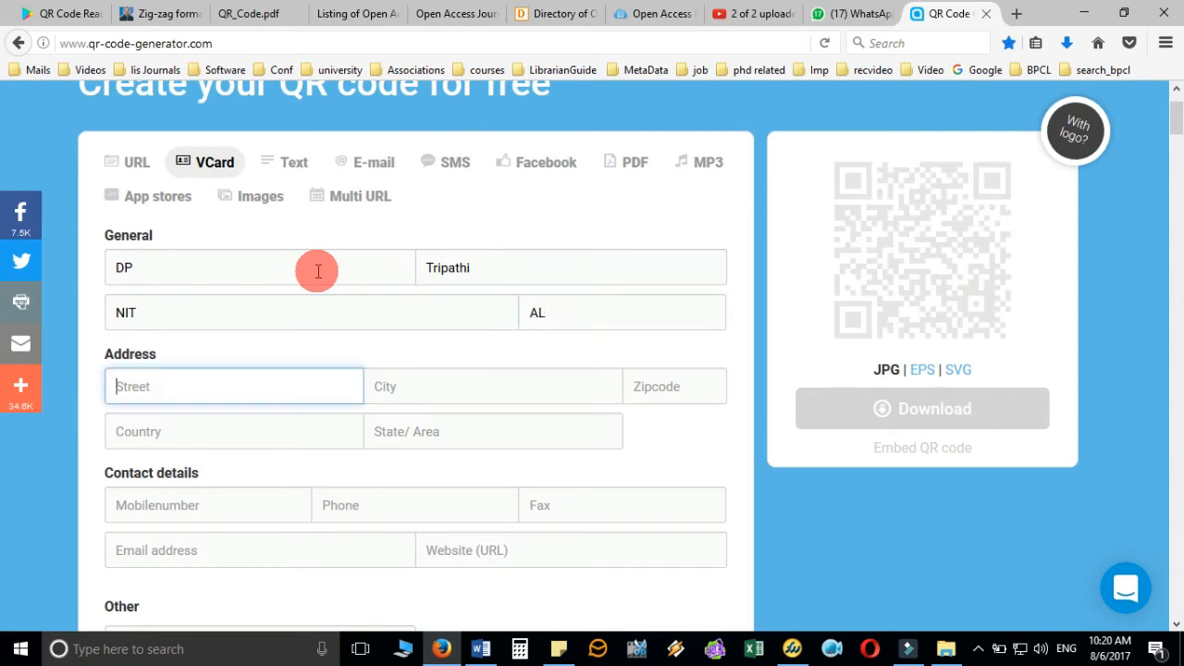
scroll(317, 277, "down", 3)
- Add the contact's mobile number, website and e-mail address, then generate the vCard QR code
left_click(265, 305)
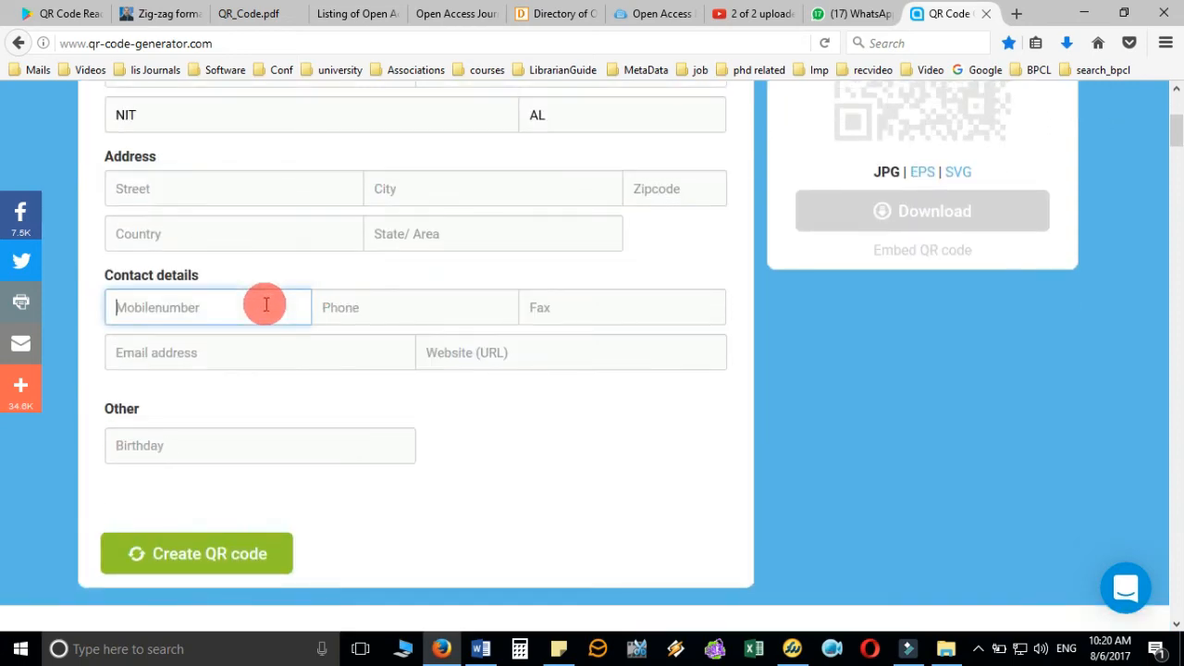
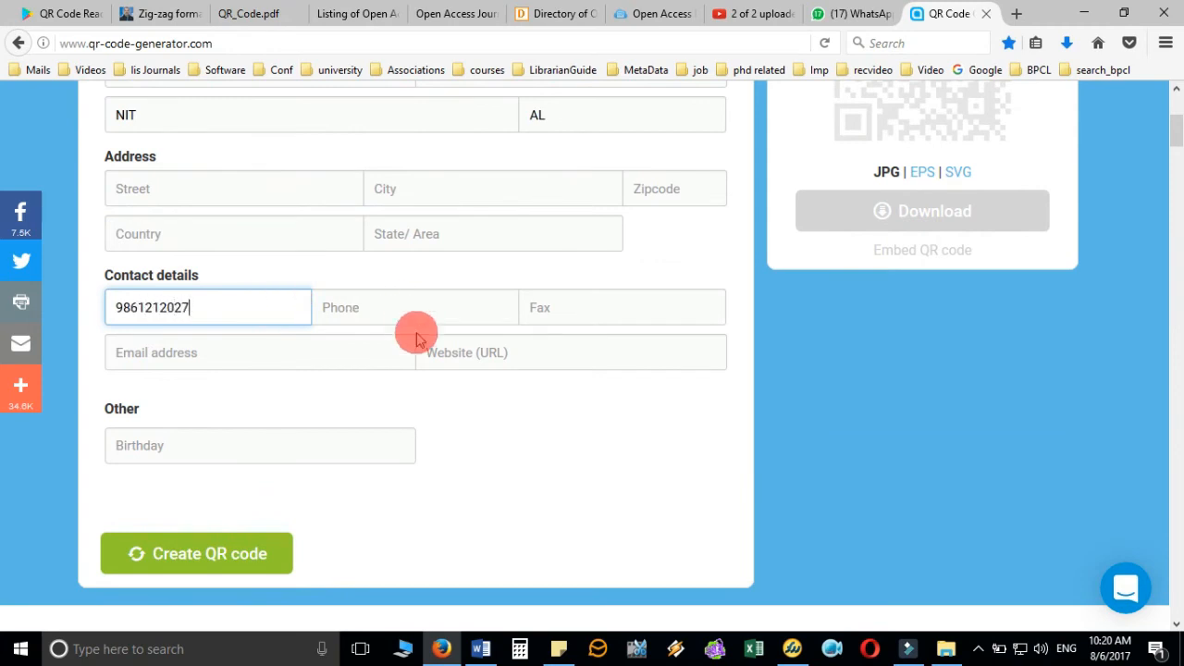
left_click(458, 357)
type("www")
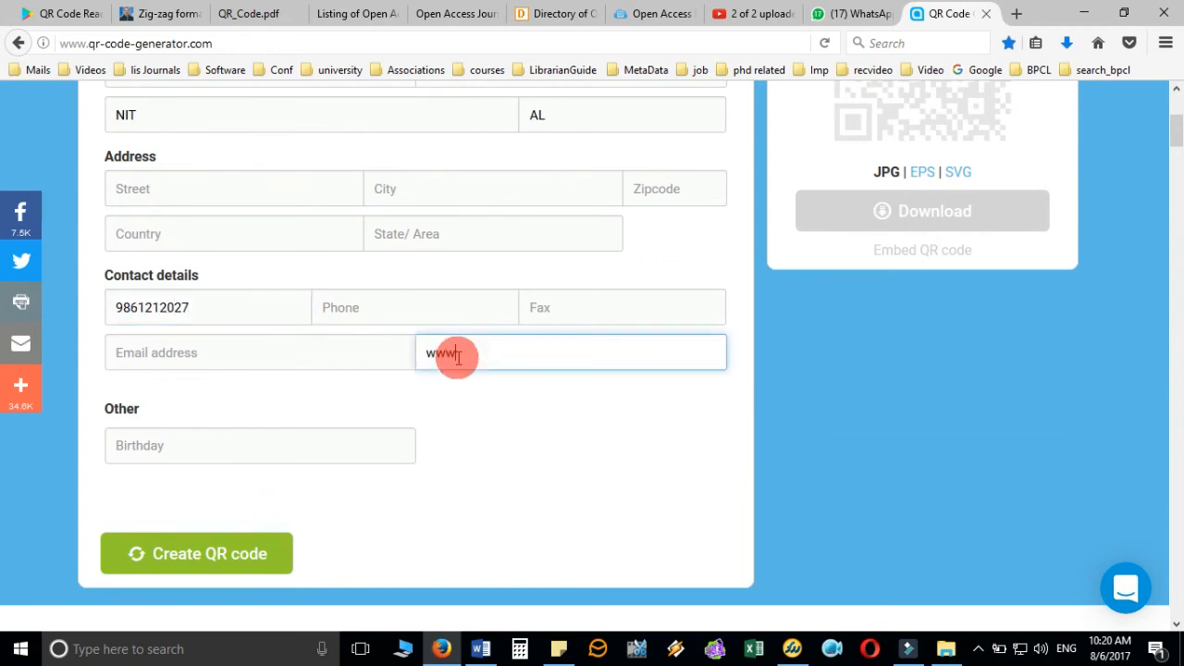
type(".dptripathi.in")
left_click(392, 352)
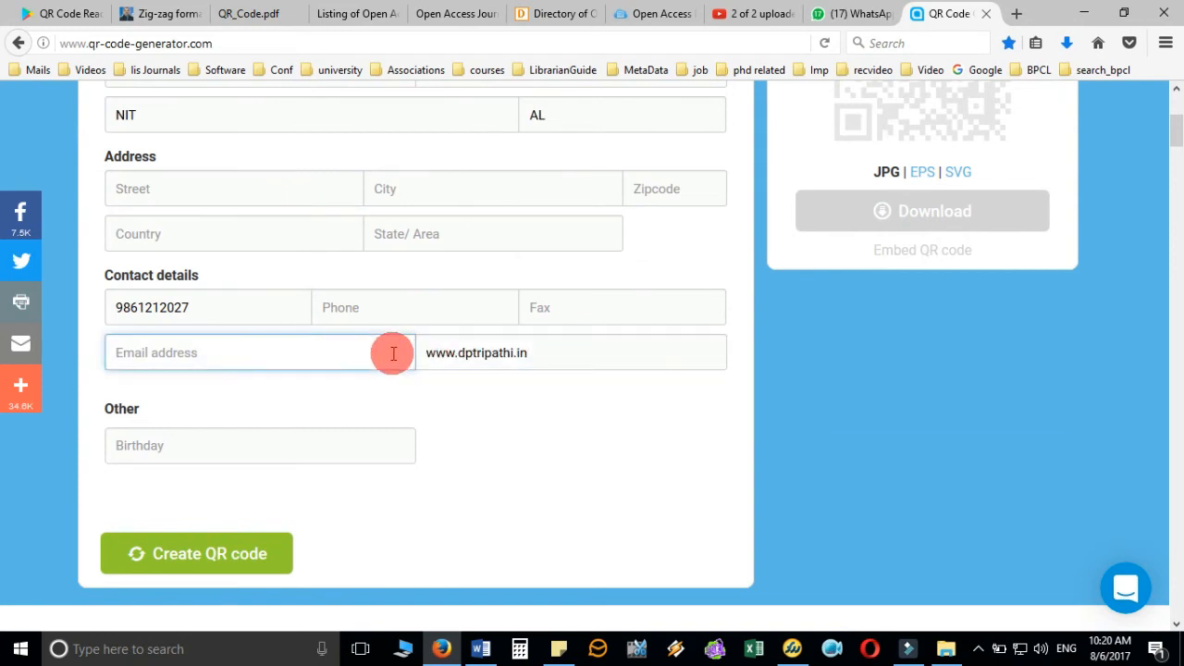
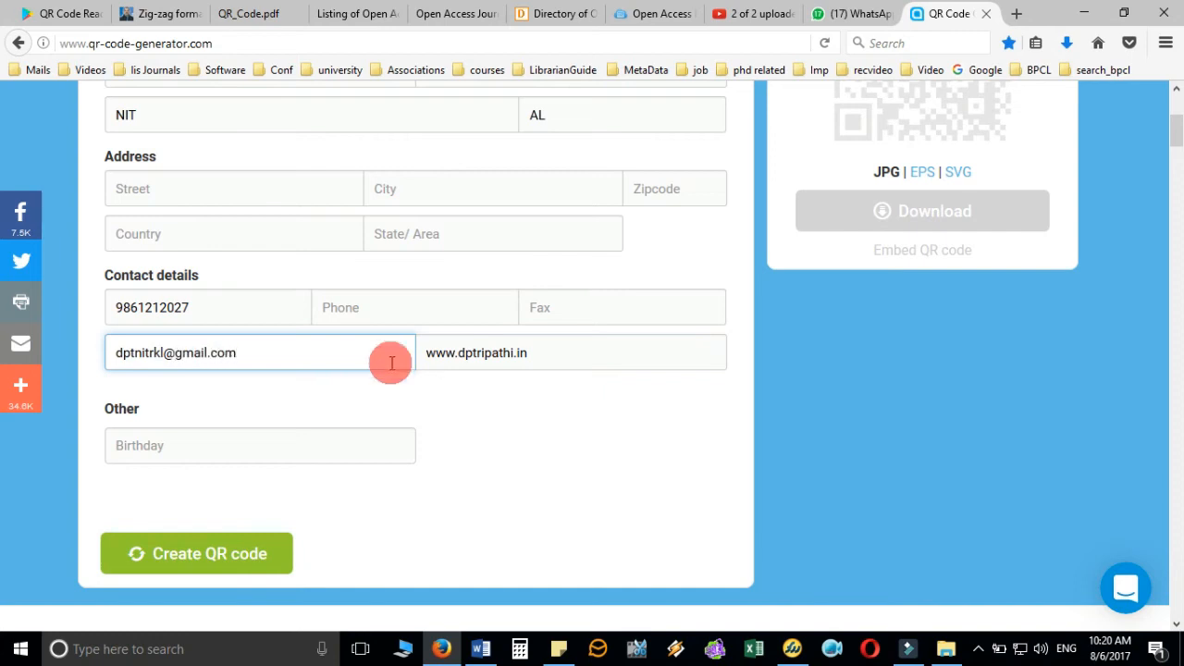
scroll(388, 361, "up", 2)
scroll(396, 305, "down", 2)
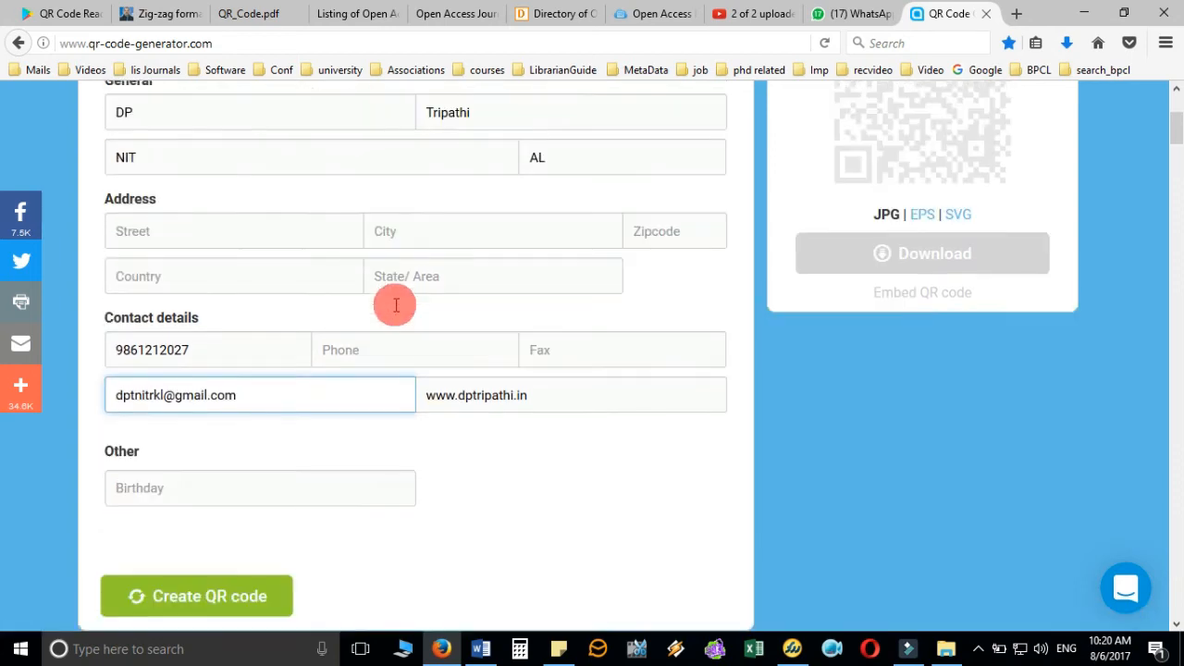
left_click(265, 561)
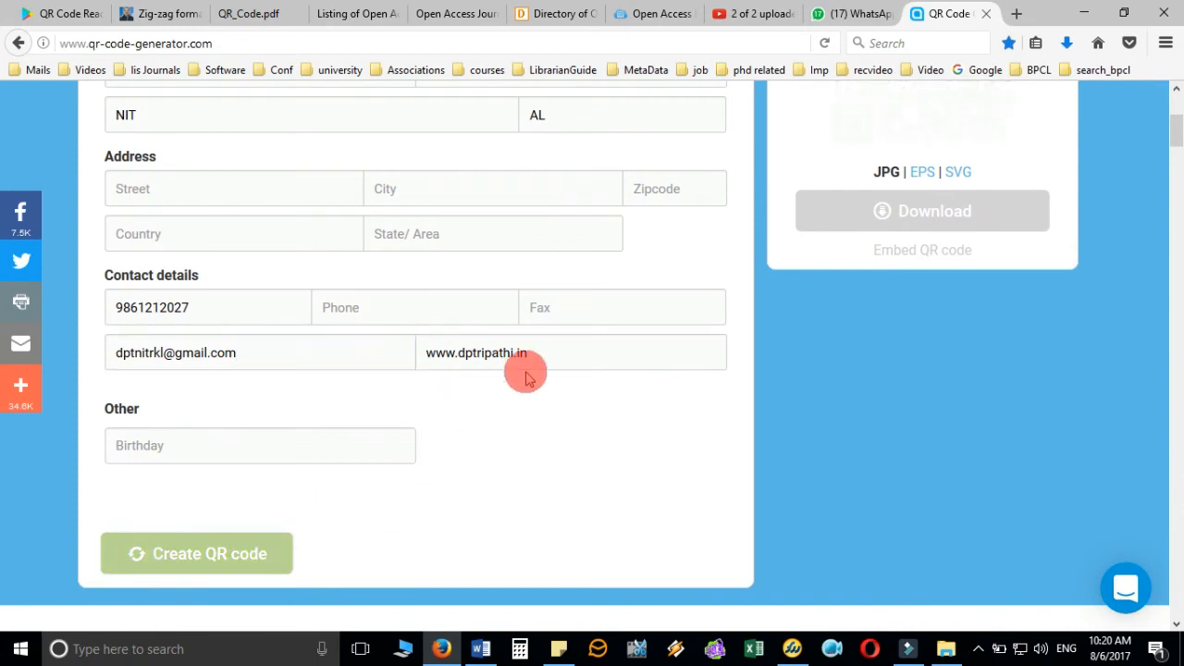
scroll(895, 451, "up", 3)
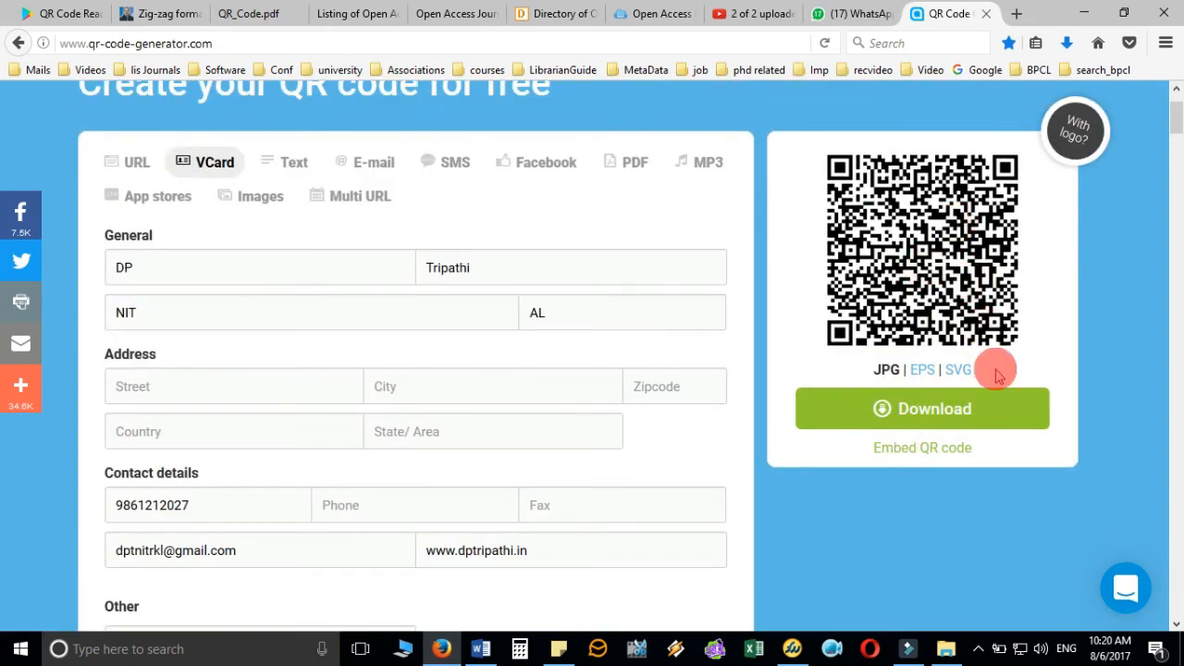
- Download the vCard QR code as a zip file, dismissing the sign-up popup
left_click(964, 411)
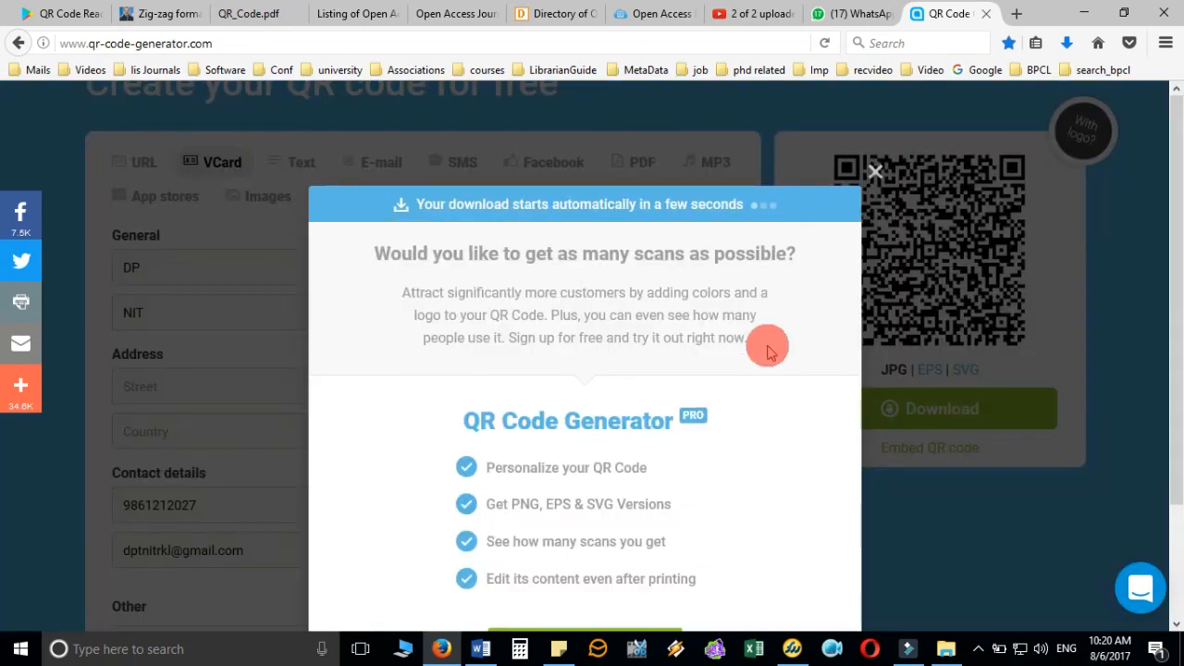
left_click(875, 172)
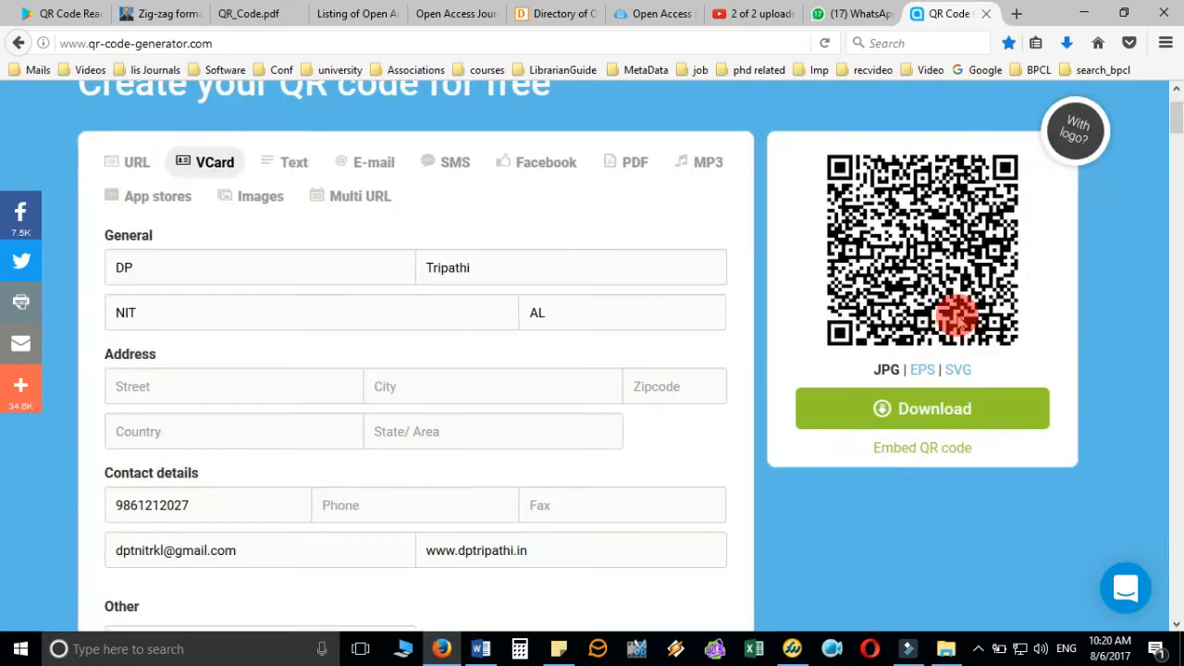
scroll(957, 310, "down", 2)
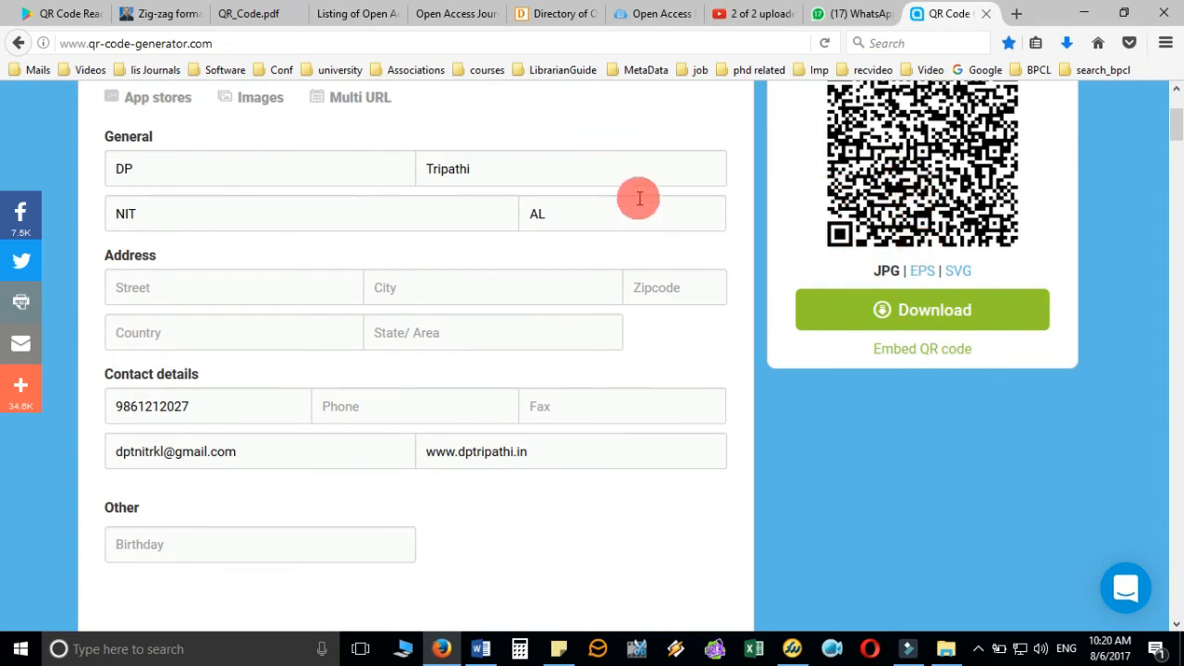
left_click(877, 236)
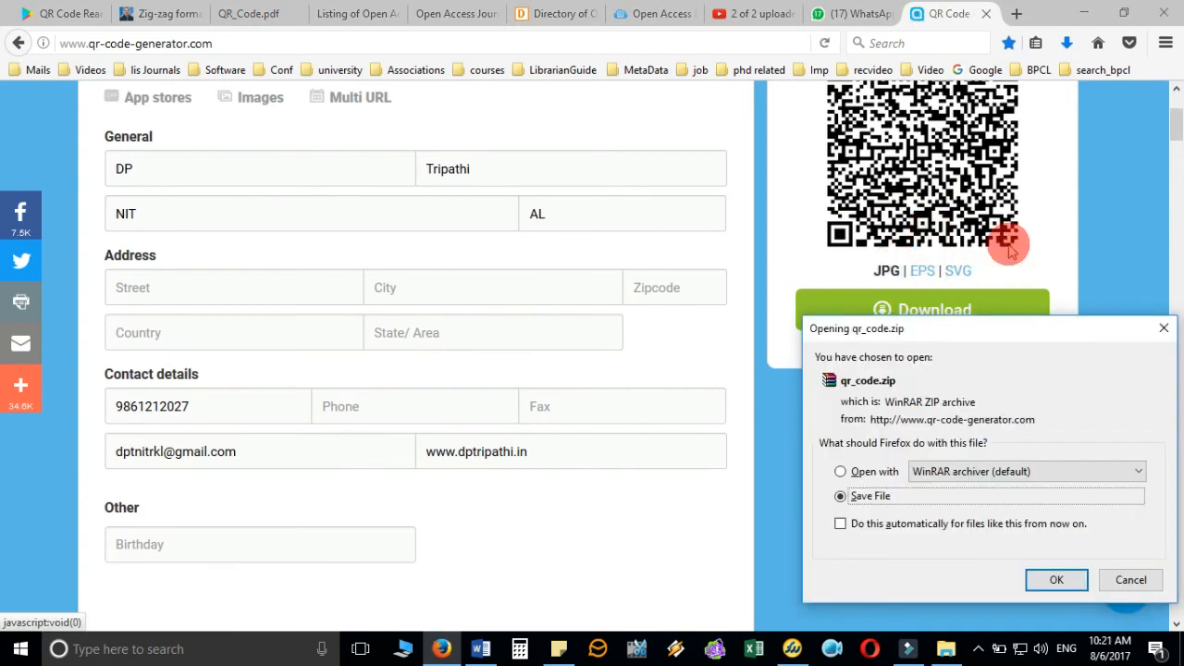
left_click(1060, 580)
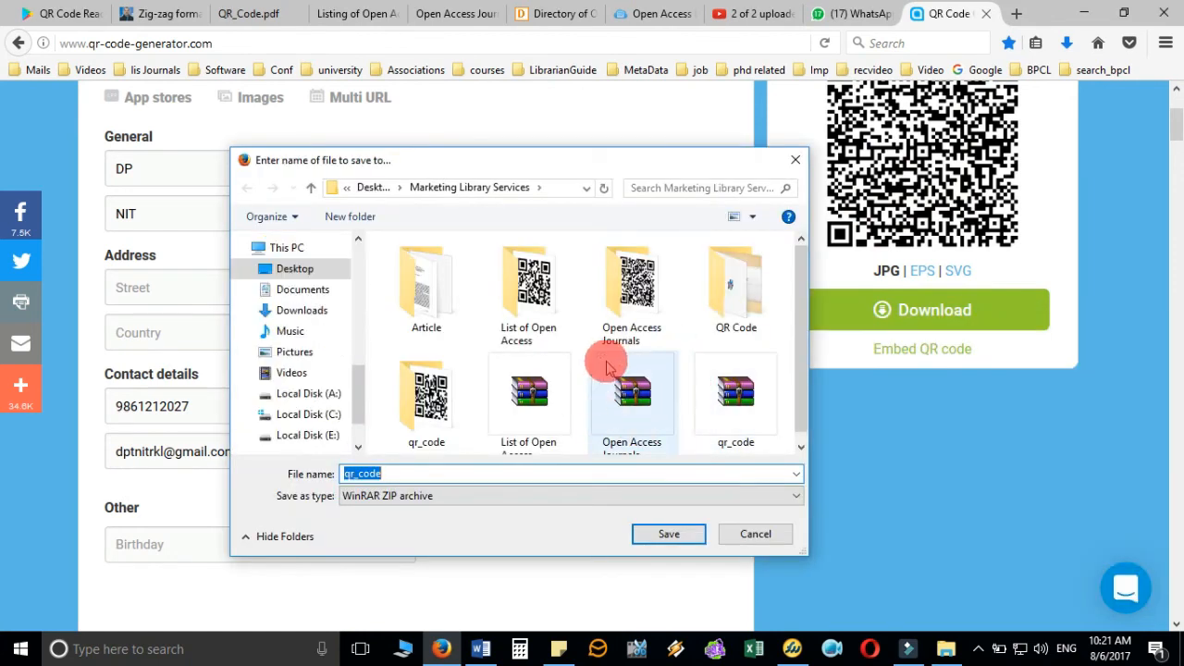
- Save the downloaded archive under the name Vcard instead of qr_code
scroll(595, 418, "down", 1)
left_click(472, 475)
left_click_drag(471, 475, 317, 474)
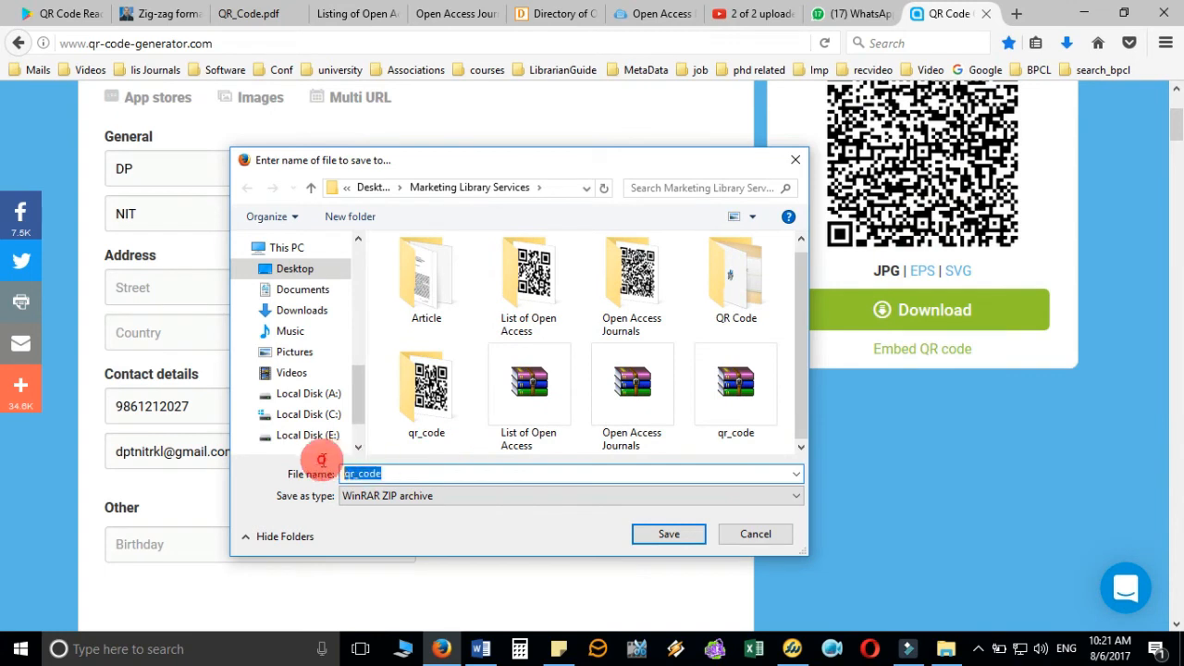
type("Vcard")
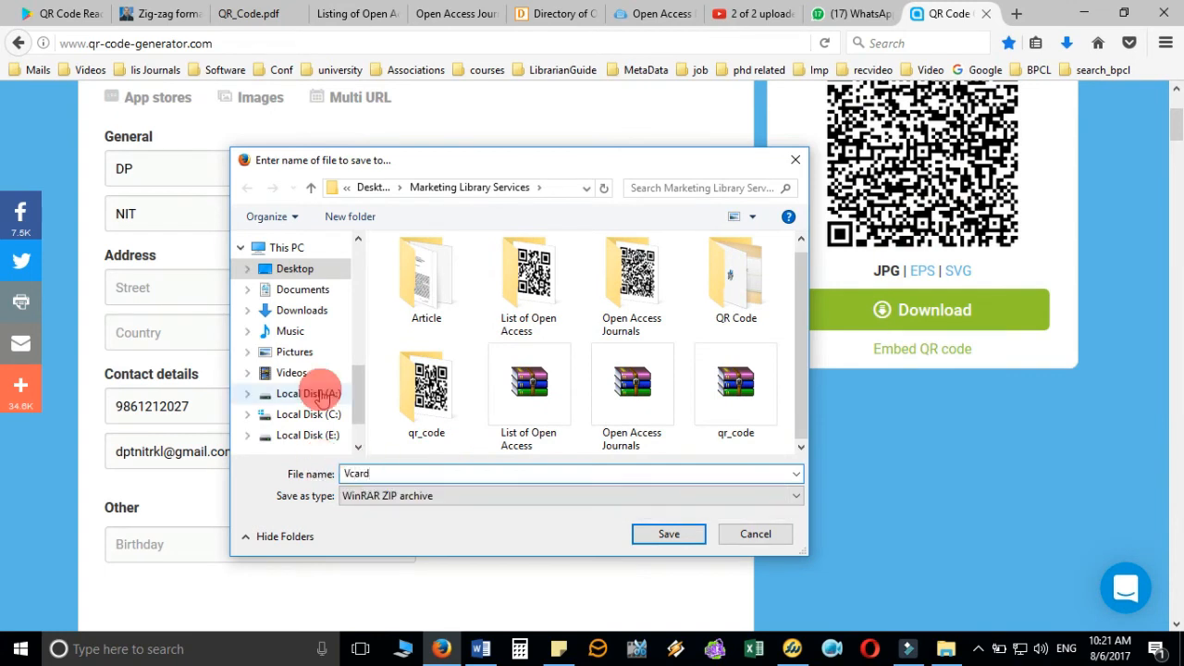
key("Return")
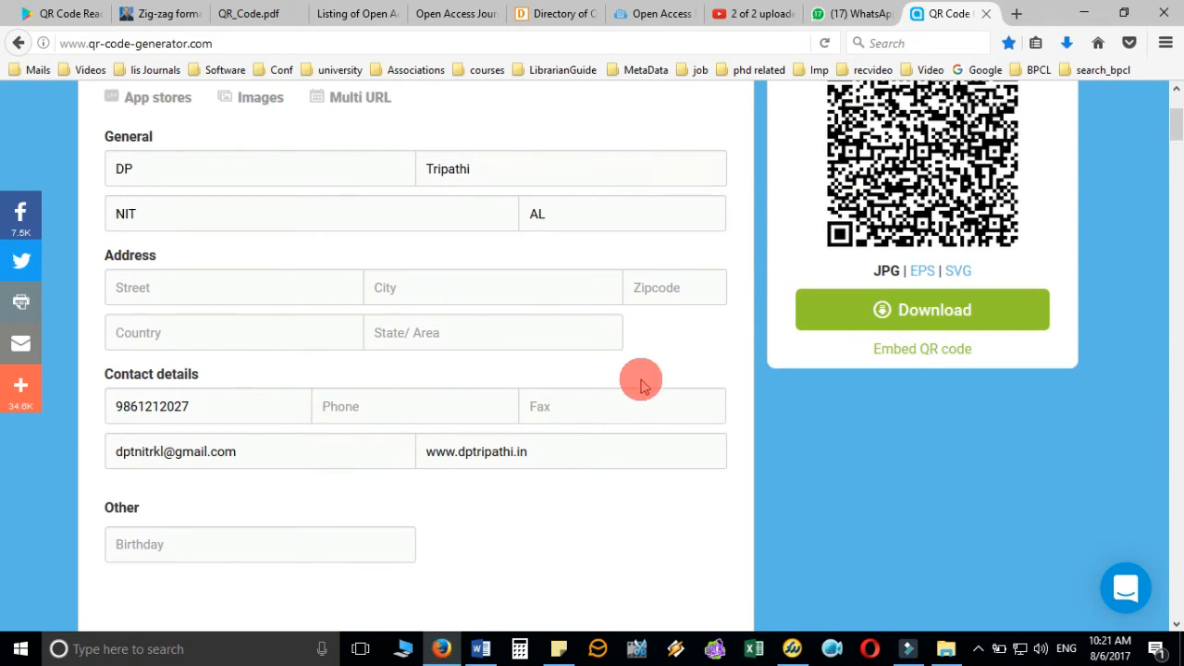
scroll(635, 379, "up", 3)
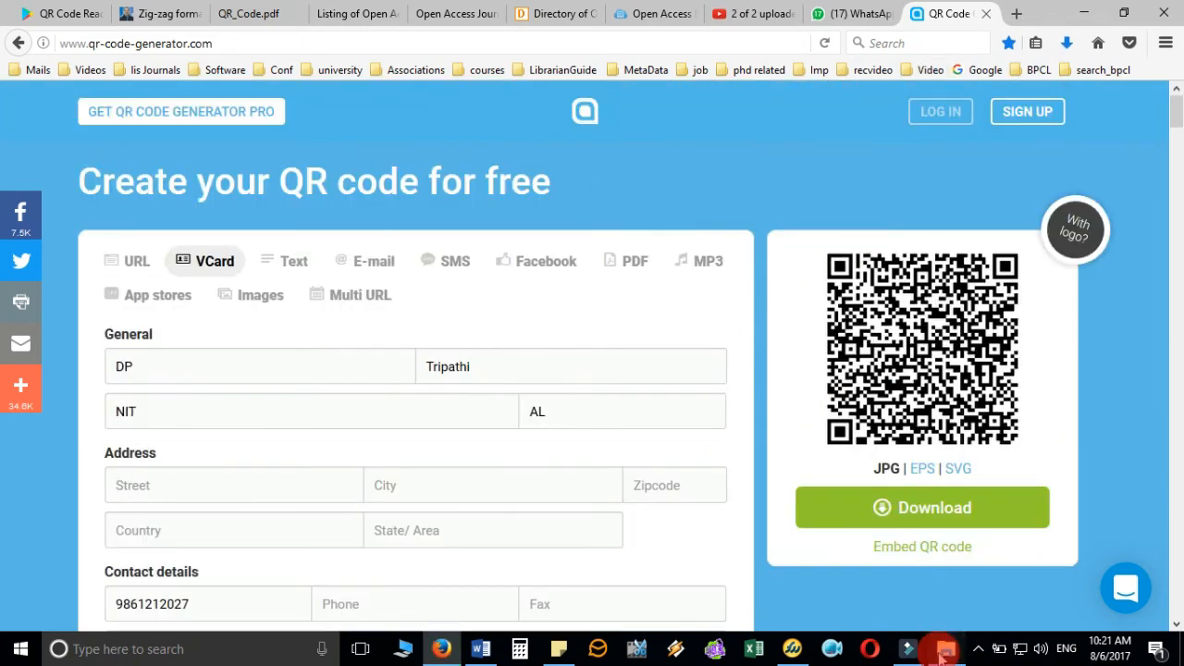
- Extract Vcard.zip into its own Vcard folder with WinRAR and open that folder
left_click(945, 648)
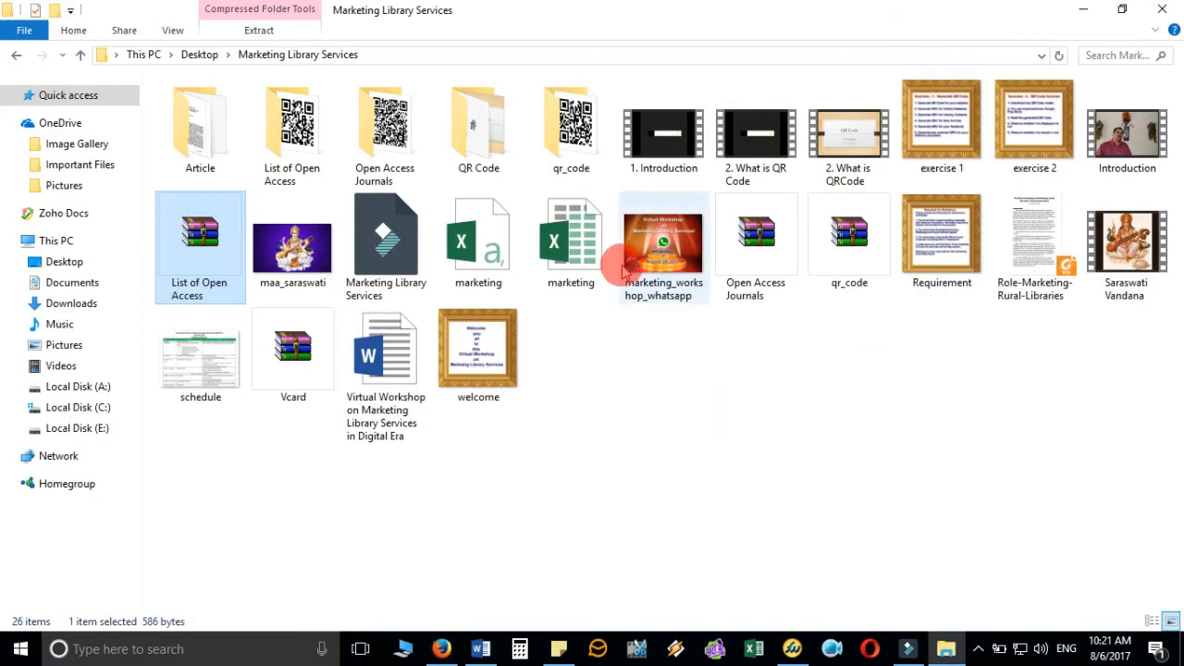
double_click(284, 368)
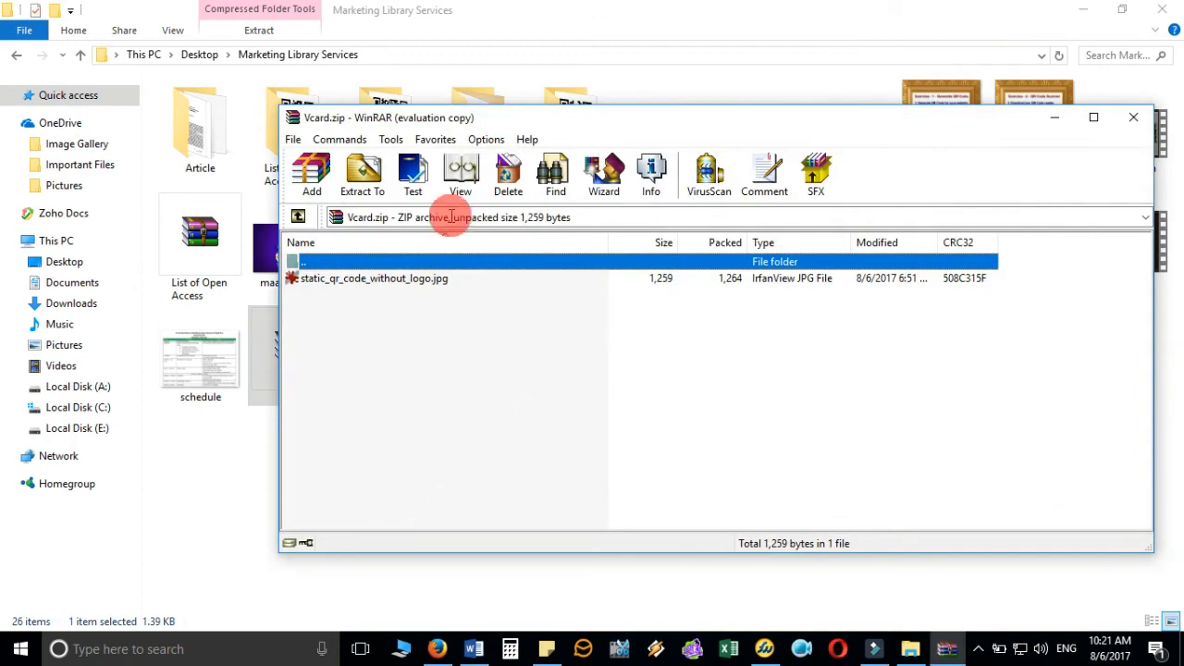
left_click(807, 341)
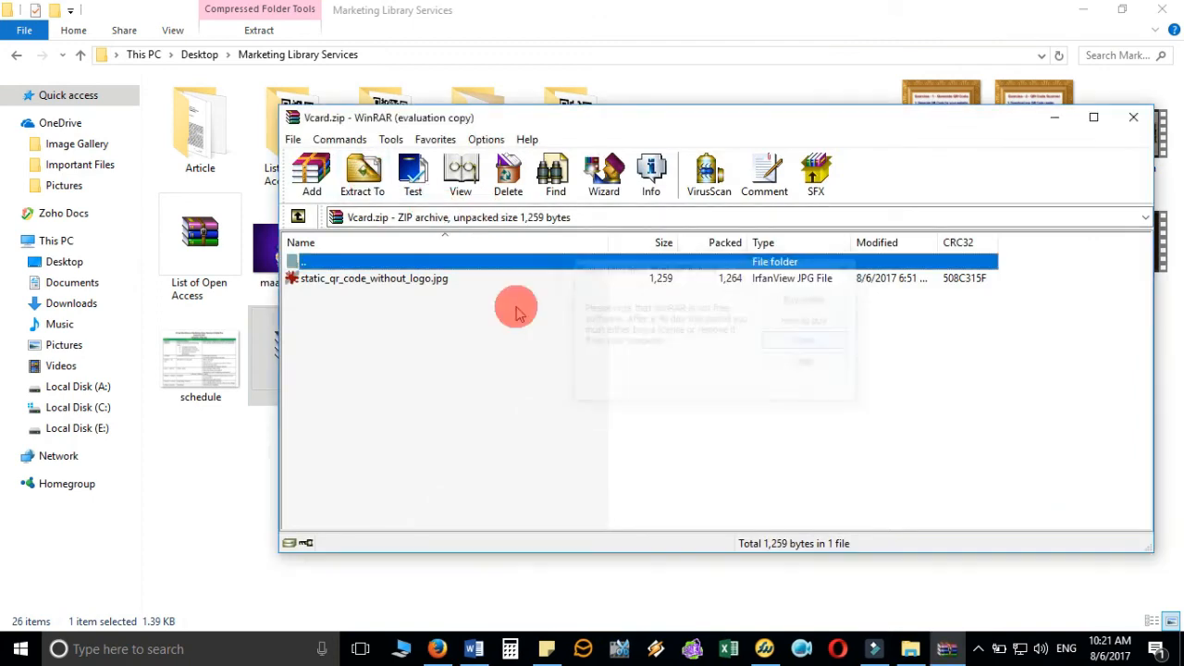
left_click(362, 171)
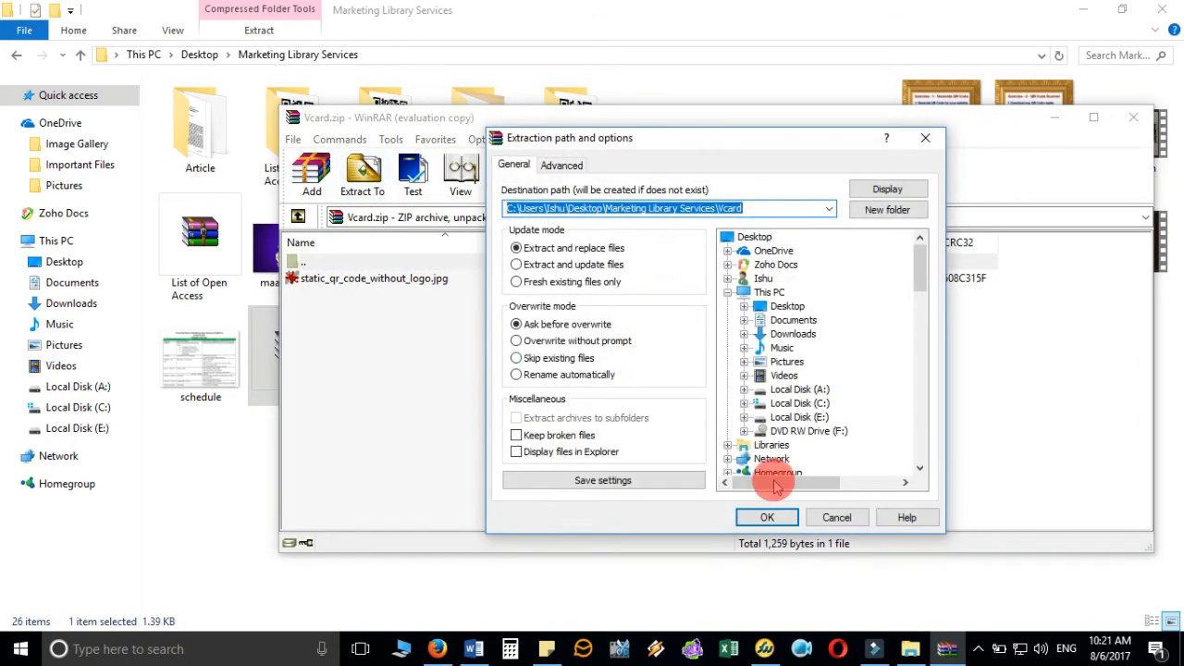
left_click(768, 515)
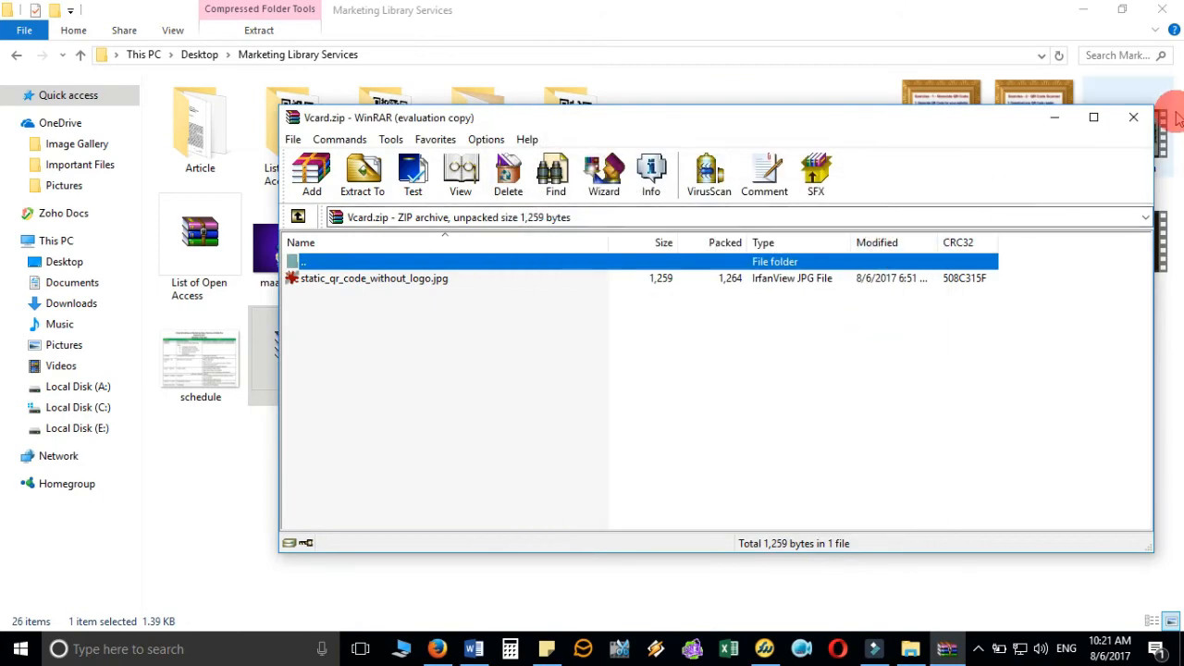
left_click(1132, 116)
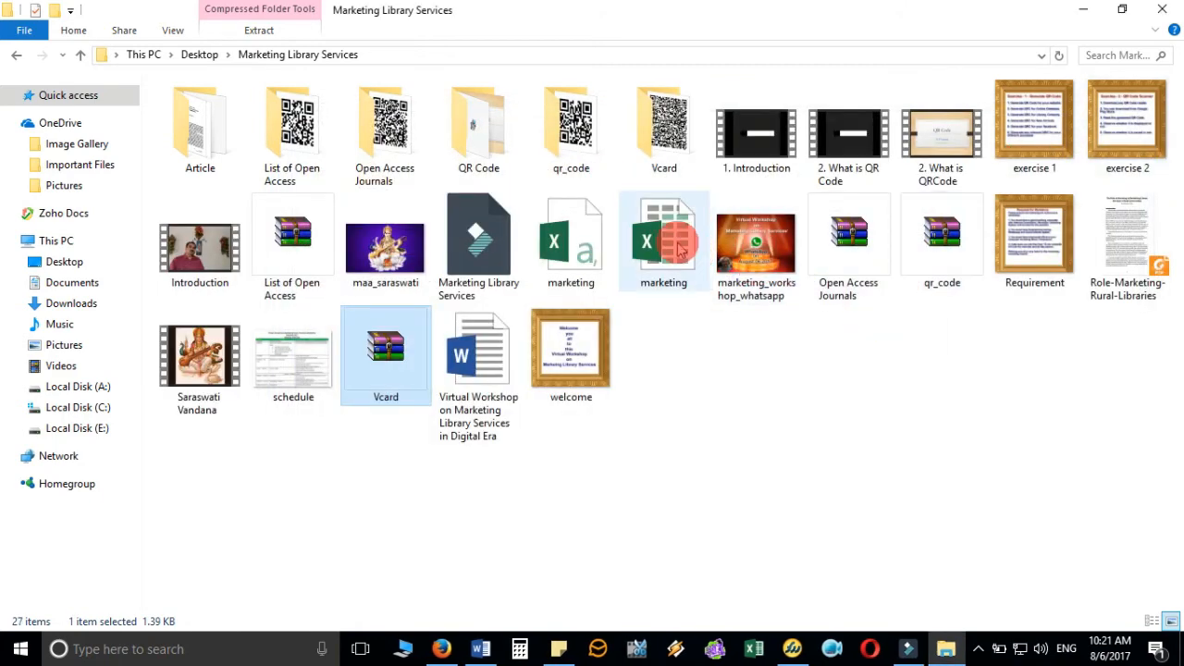
double_click(662, 125)
- View the dpt-front2.png visiting card image in IrfanView, then close the viewer
left_click(194, 118)
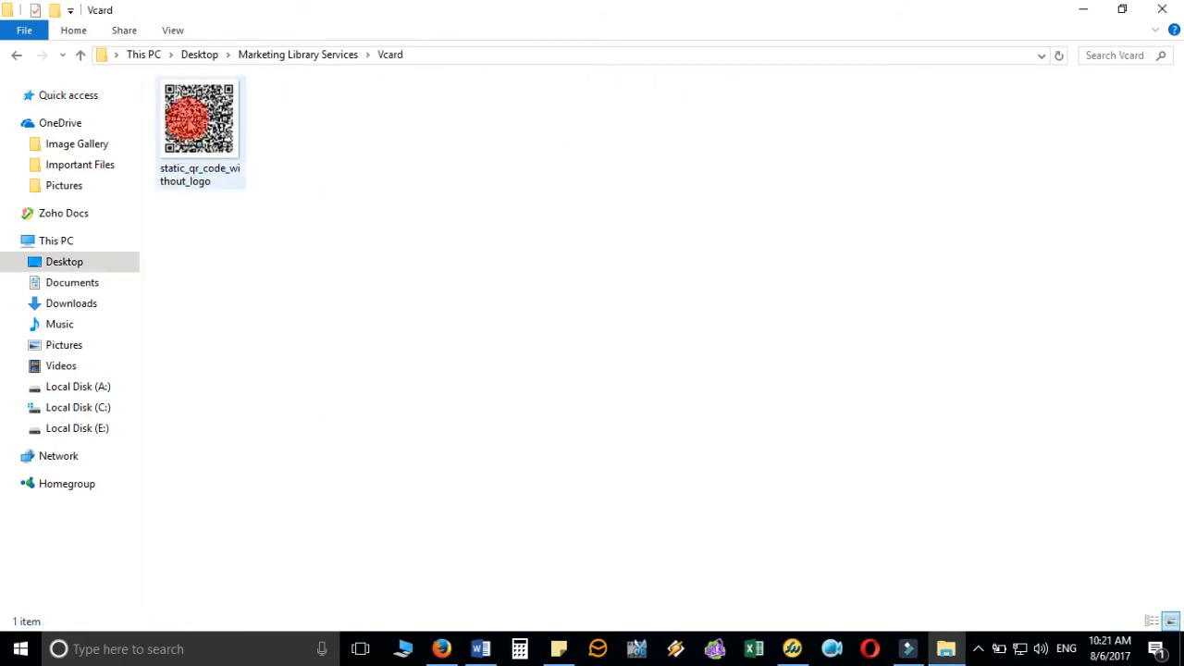
right_click(187, 119)
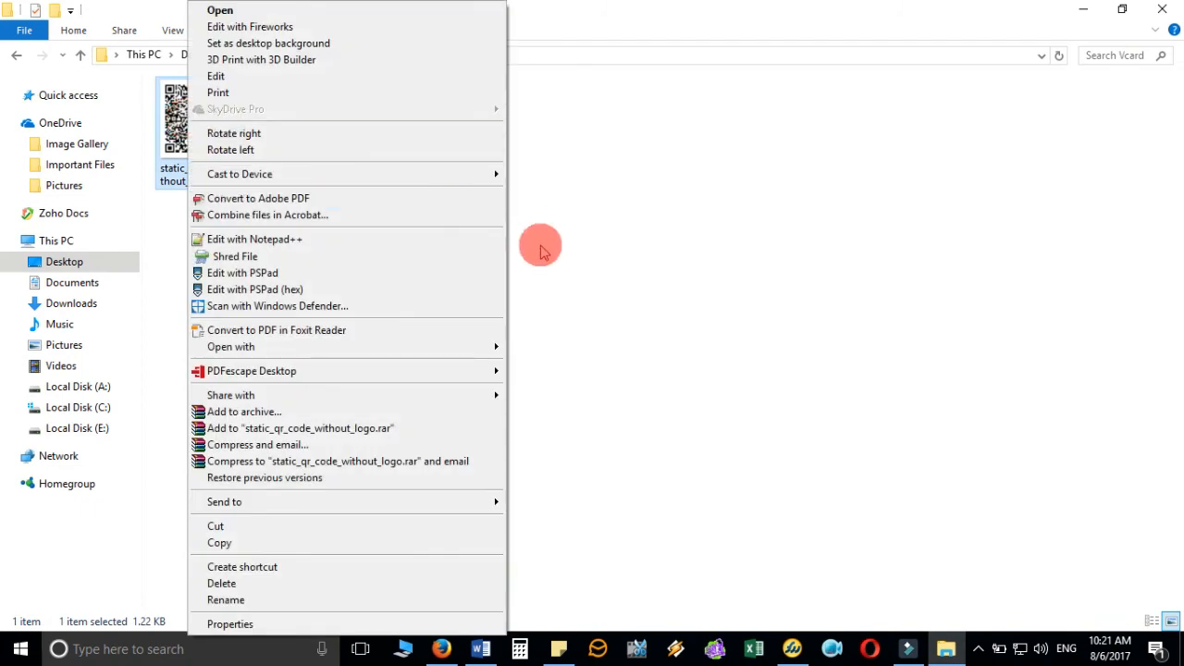
left_click(638, 254)
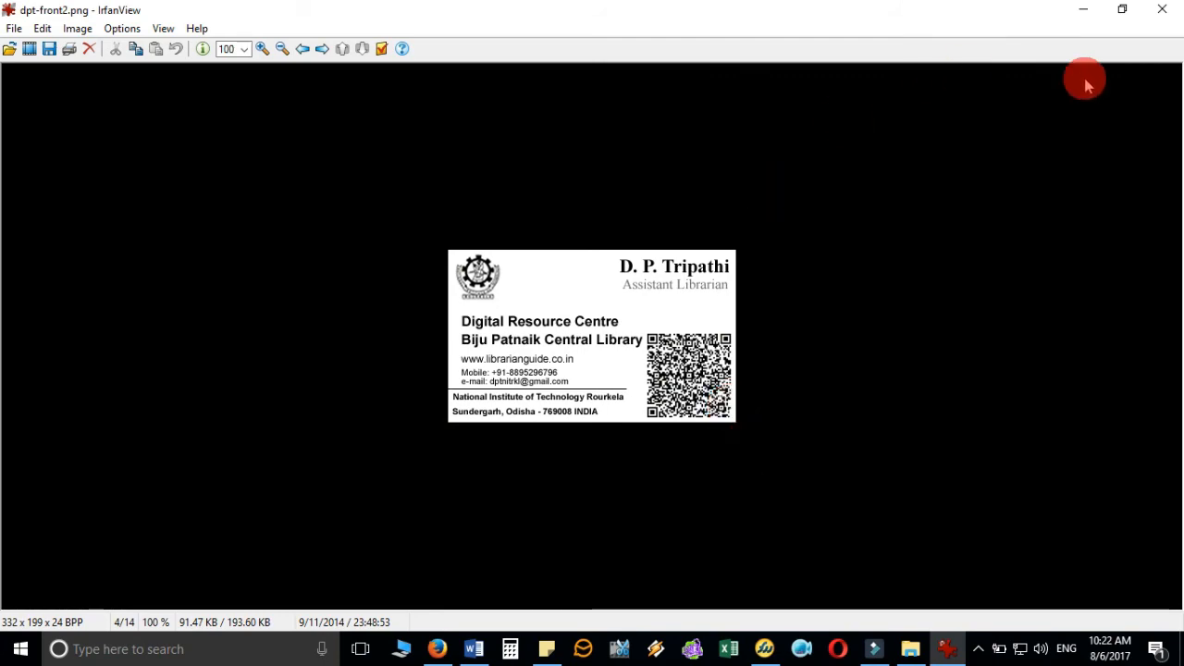
left_click(1163, 10)
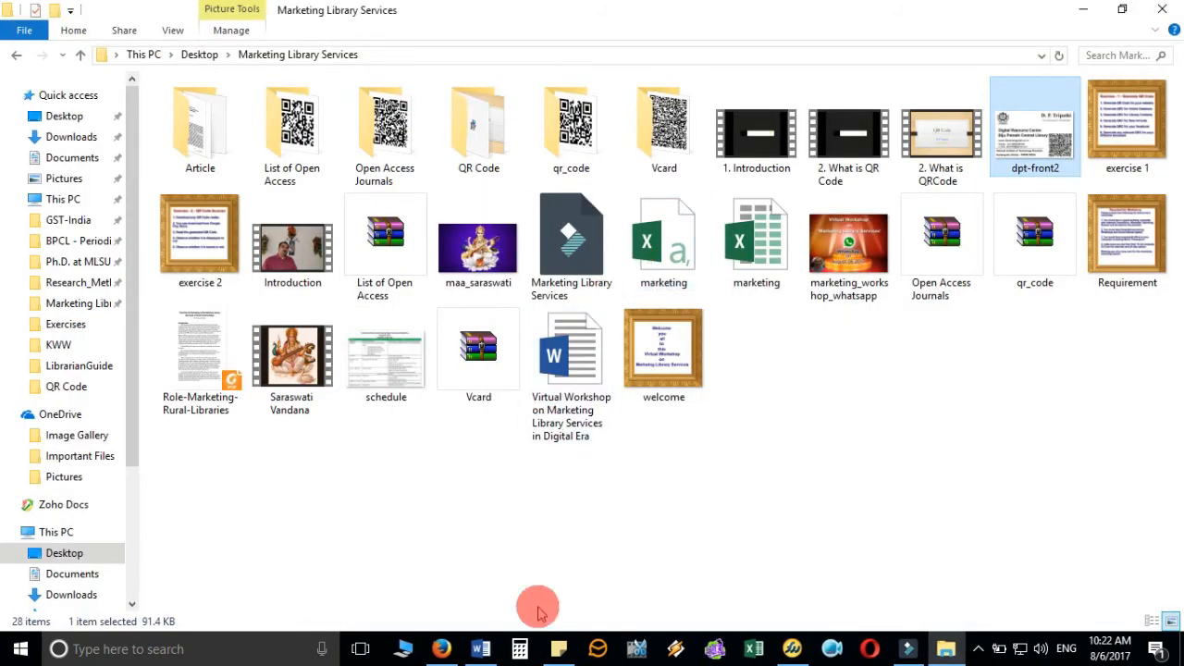
- Switch from the QR generator page back to the Word document with the QR table
left_click(439, 648)
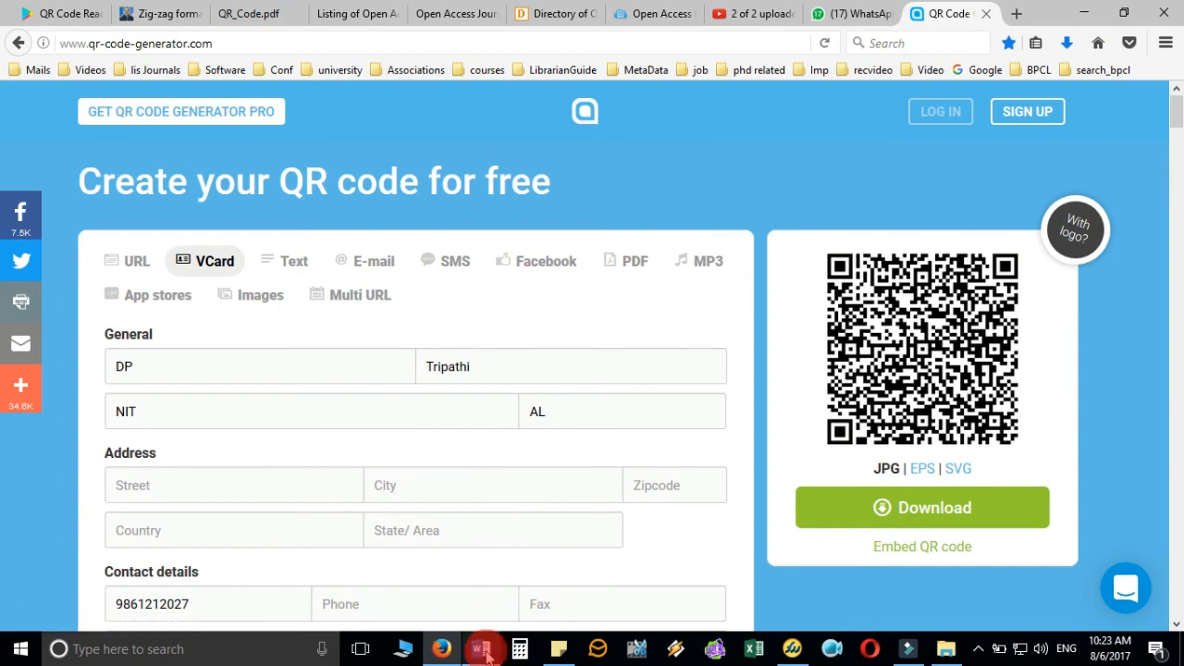
left_click(480, 648)
scroll(555, 351, "down", 4)
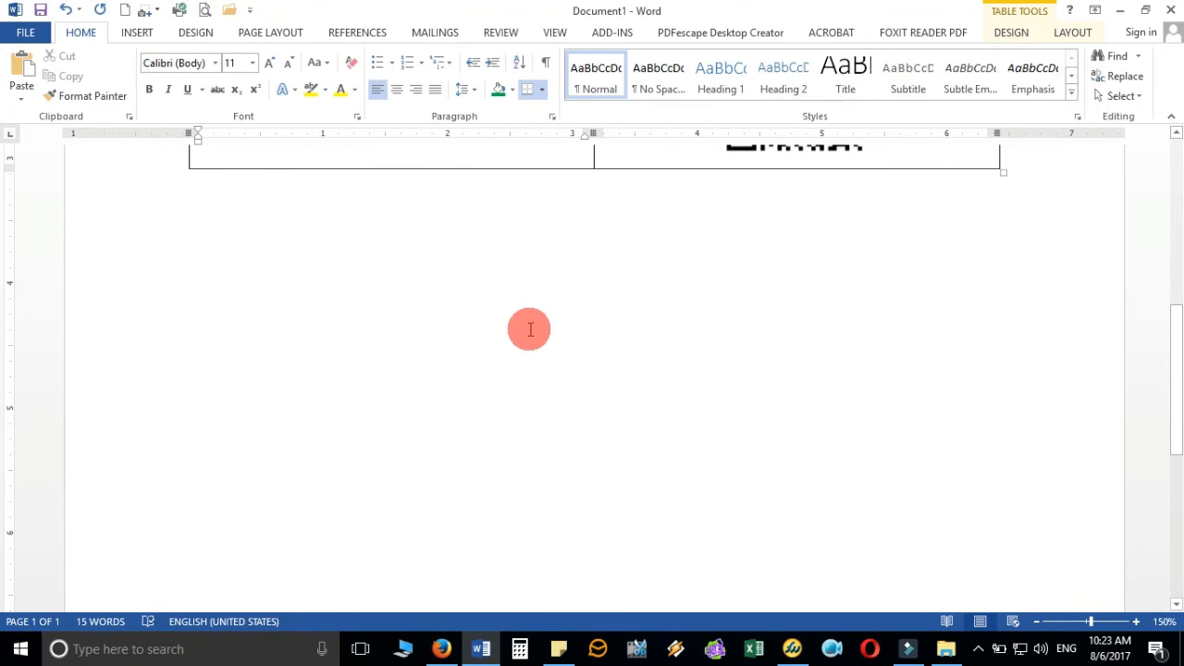
- Type 'In library: Generate the QR Code of Website' as the first numbered item
left_click(537, 280)
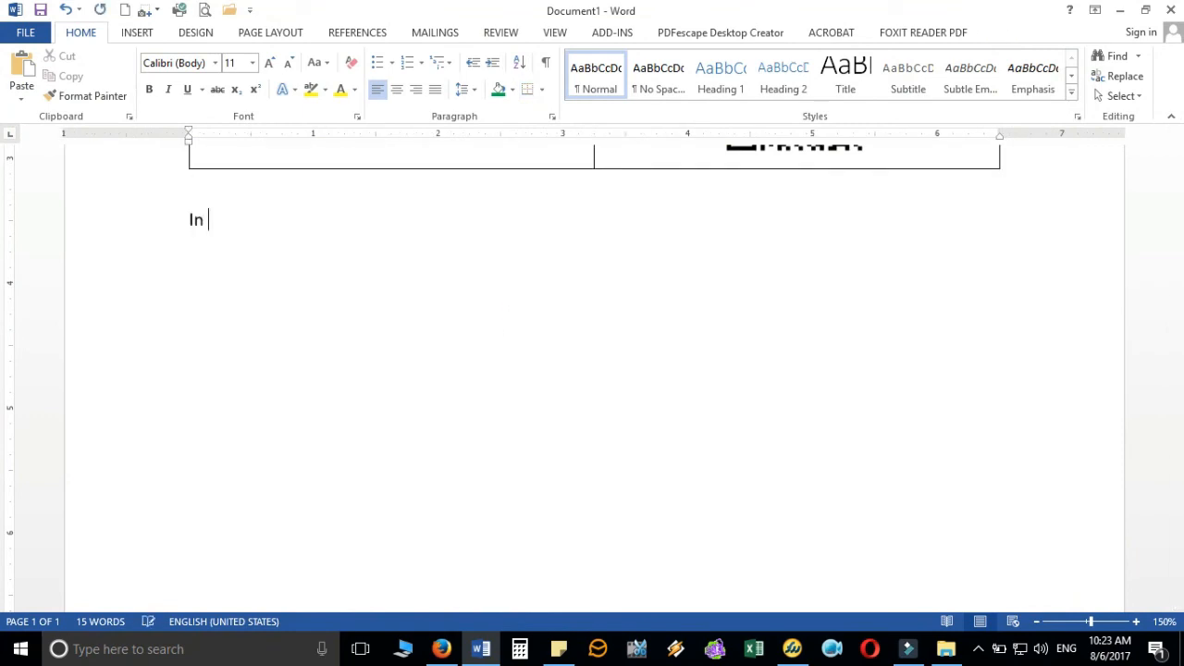
type("In library: ")
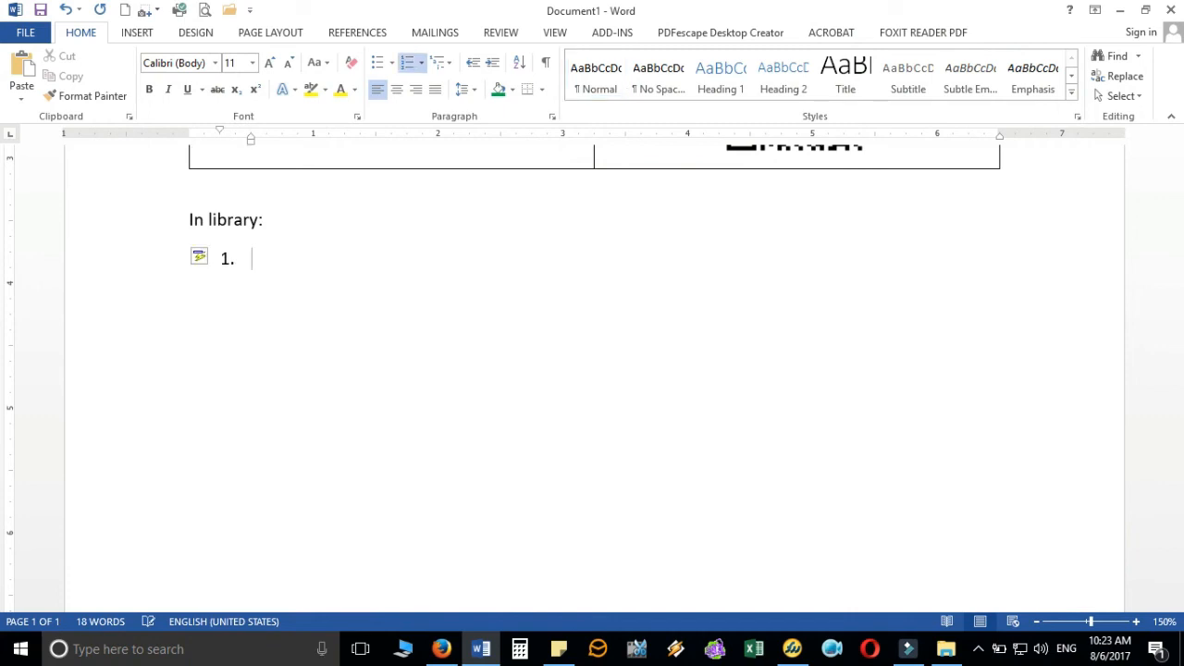
type("Generate the QR C")
type("o")
key("BackSpace")
type("the QR Code of")
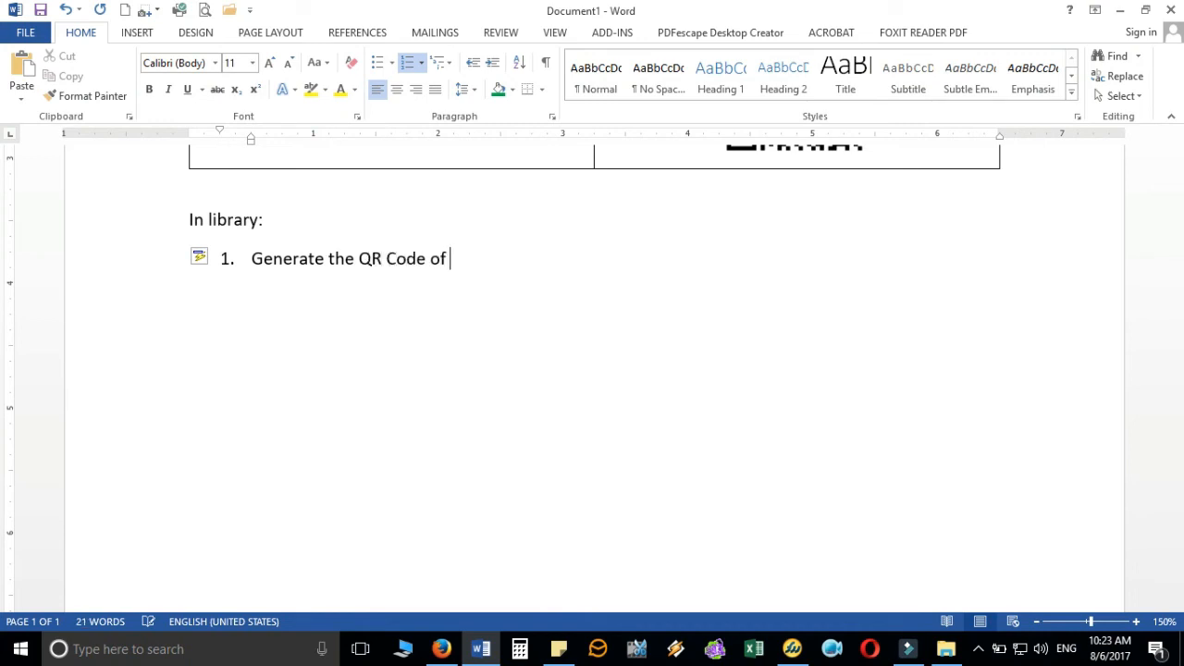
type(" Website")
key("Return")
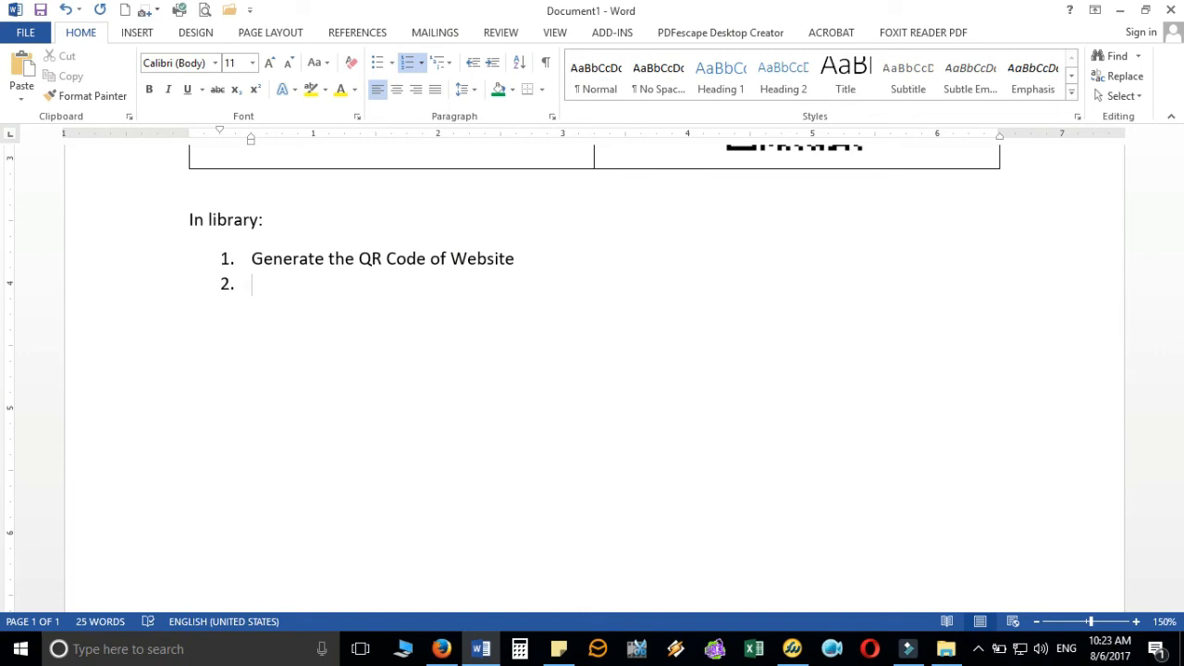
- Add items 'List of E-Resources (Full Text and Numeric Database)' and 'Listing of All the Contacts of Library Professionals'
left_click(537, 281)
type("List of E-REo")
key("BackSpace")
type("esources (F")
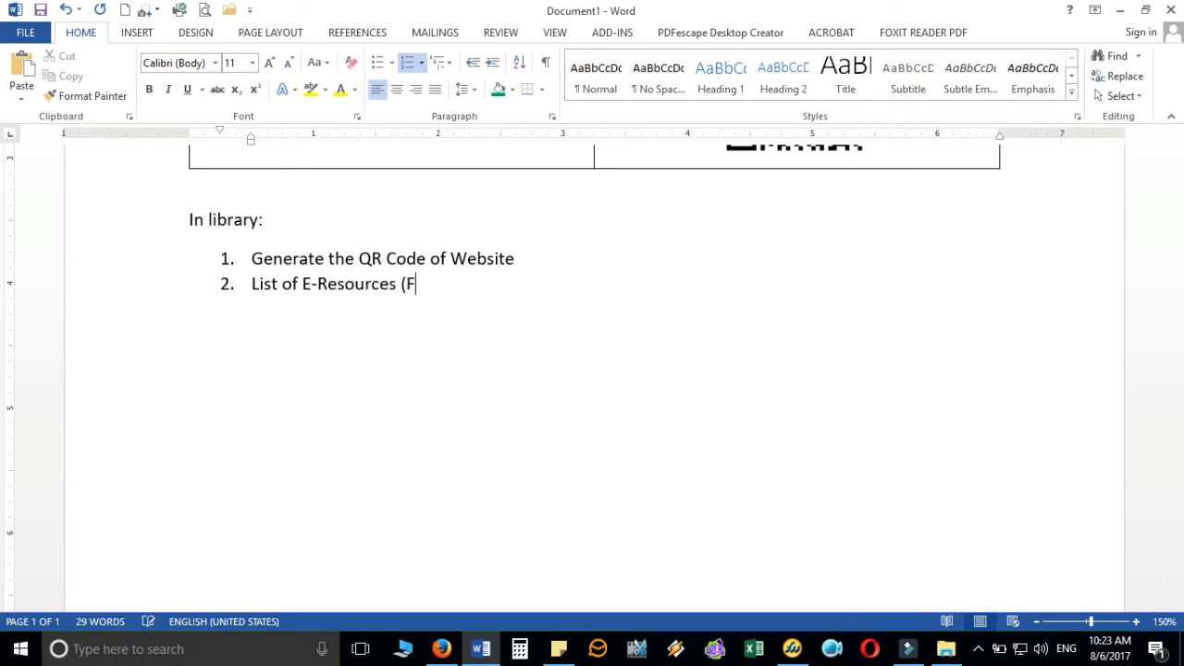
type("ull Text and ")
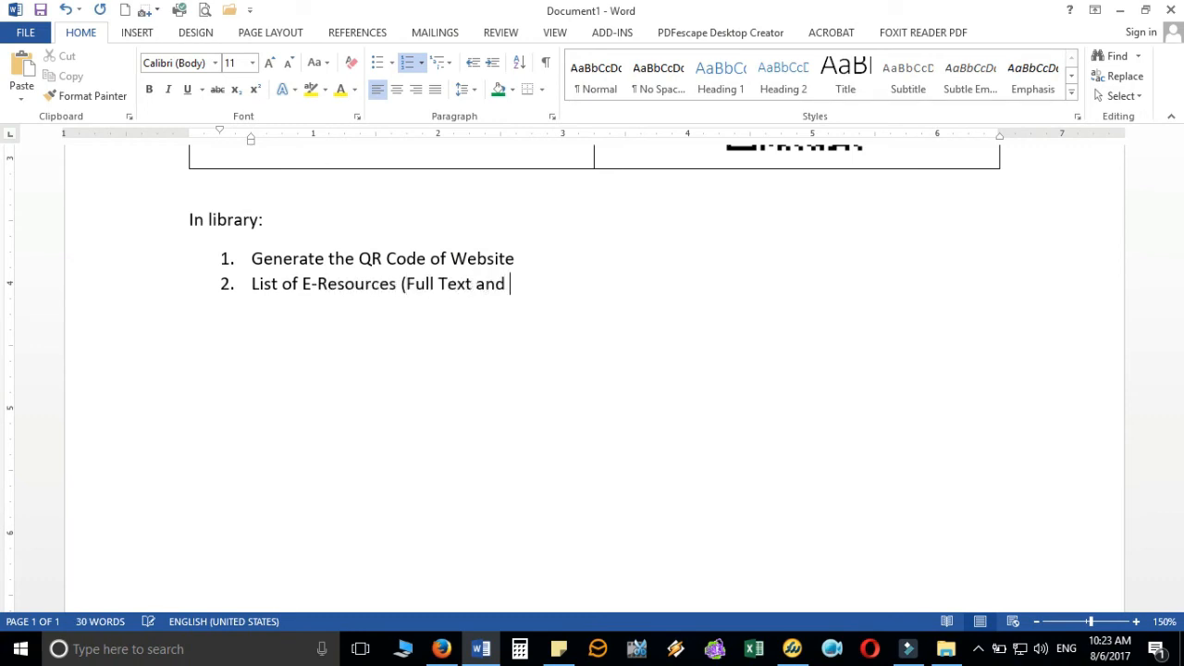
type("Numeric Database")
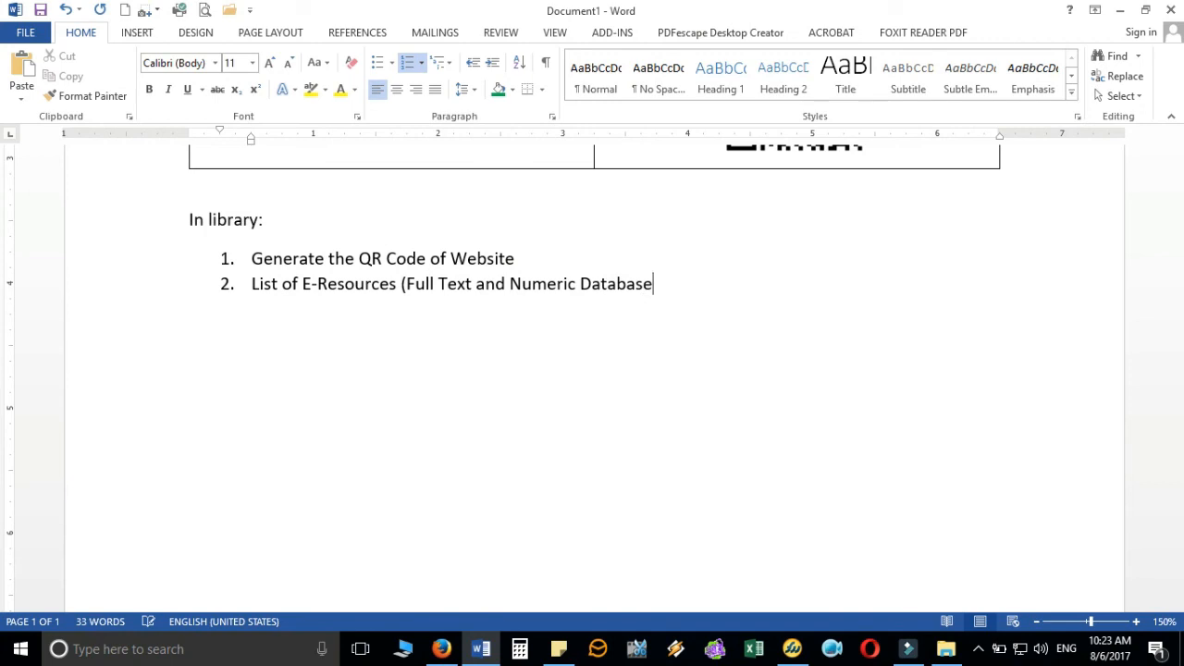
key("Return")
type("Listing of All")
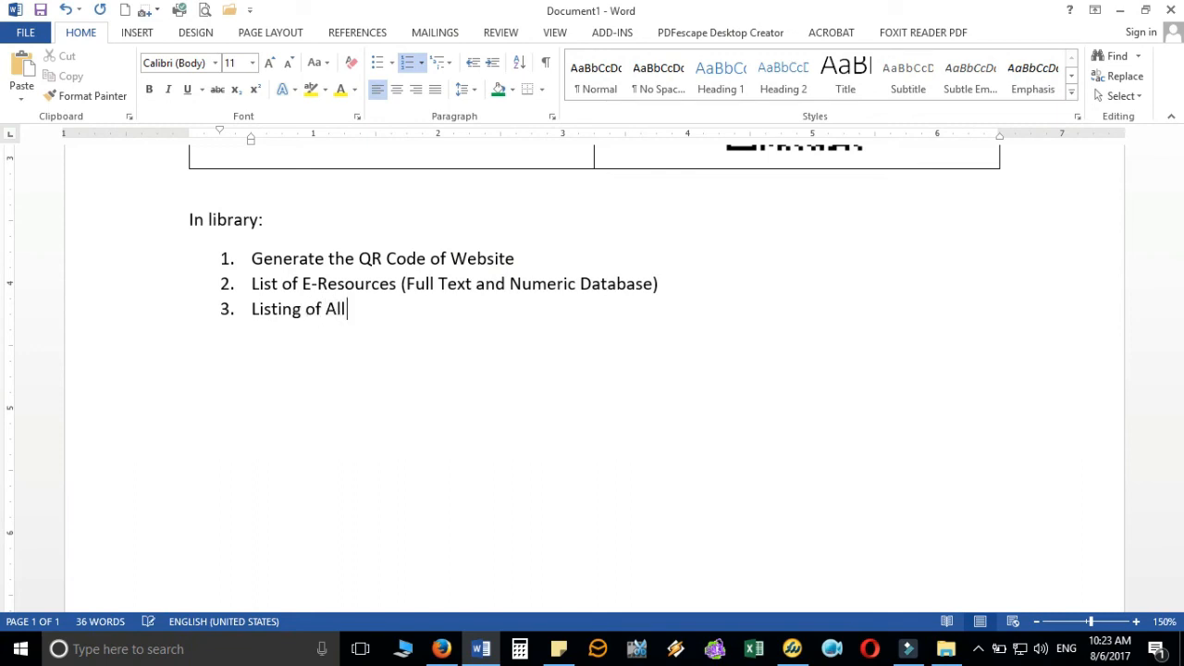
type(" theCo")
type("Contacts")
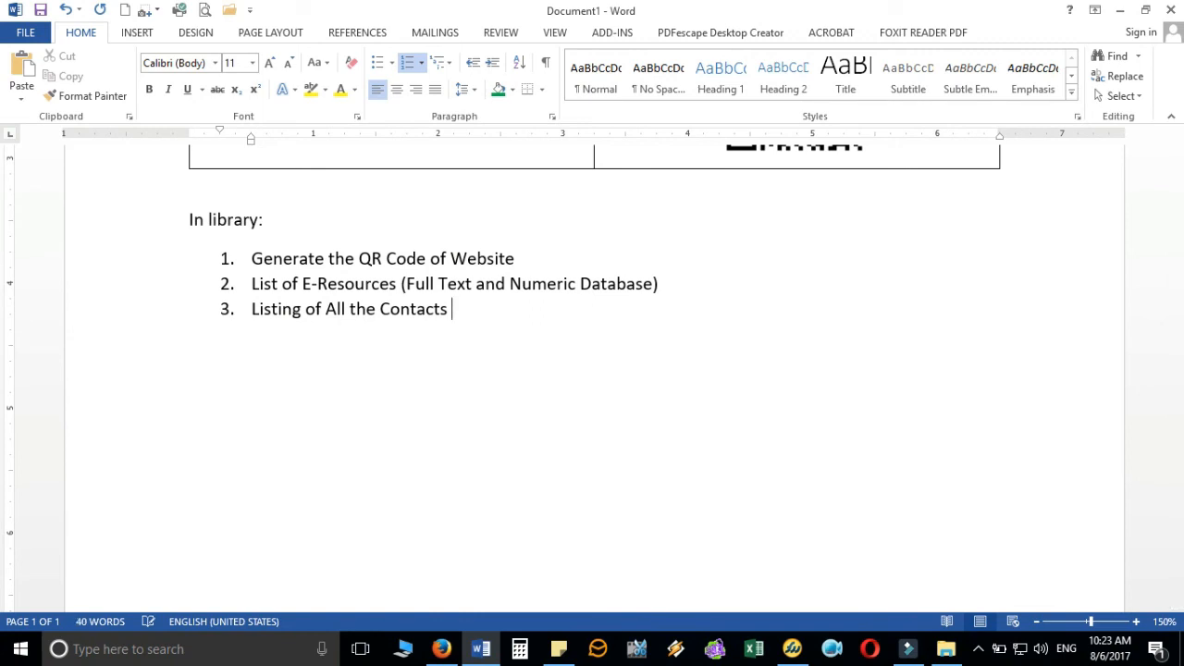
type(" of Library Pro")
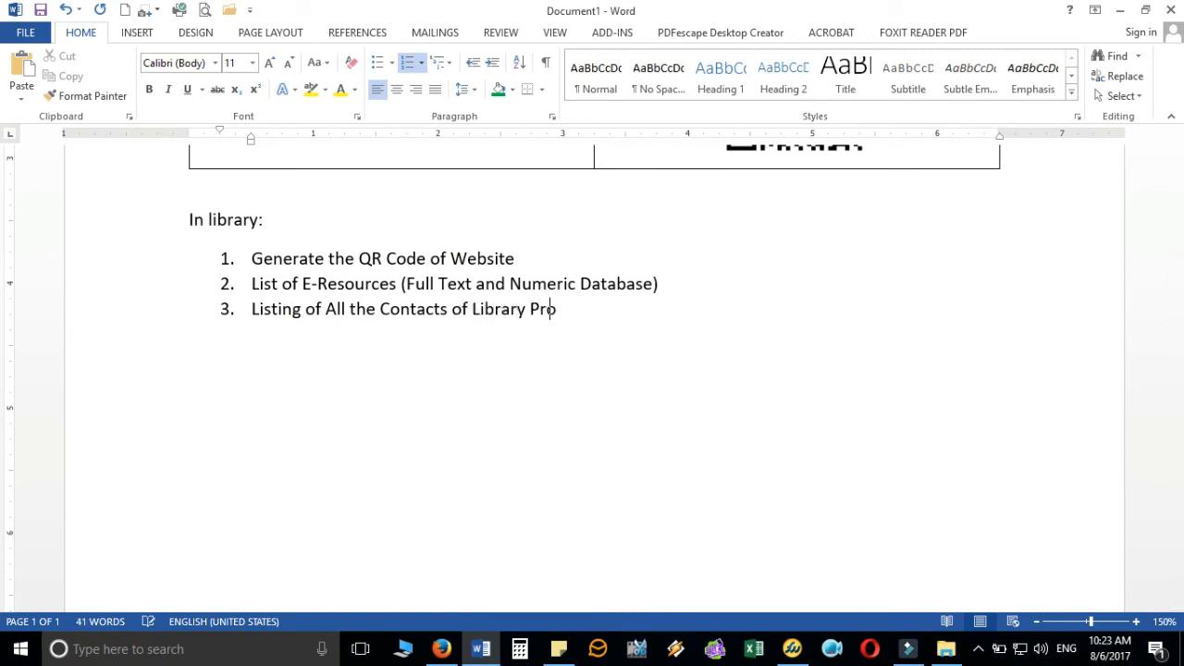
type("fessionals")
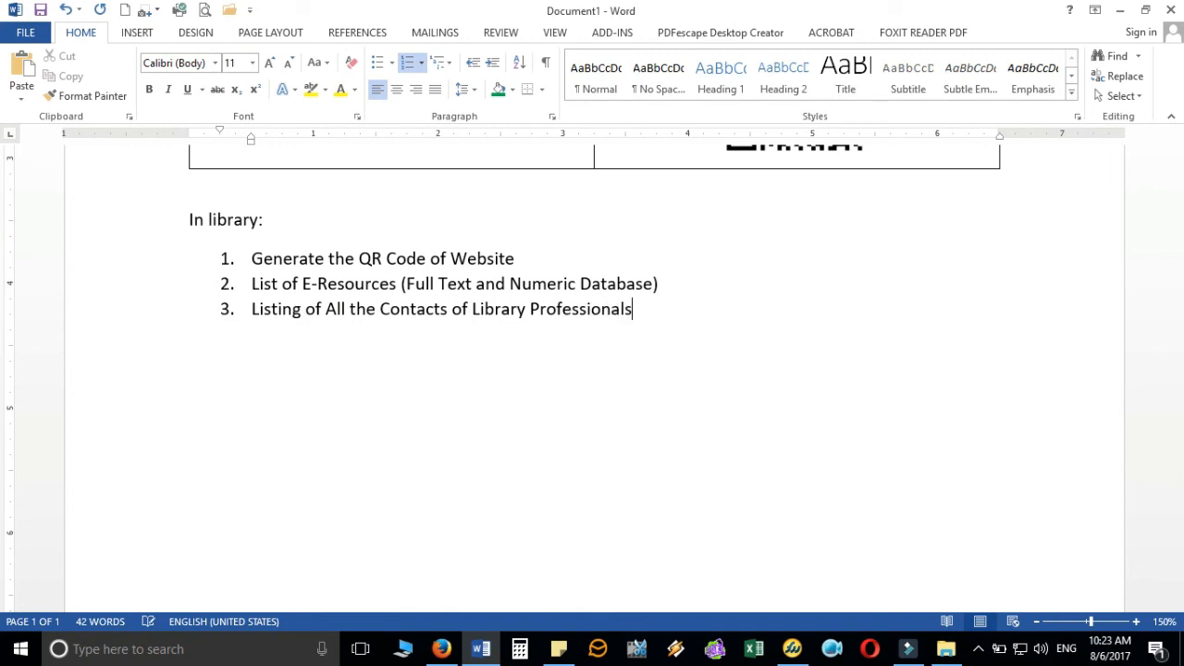
key("Return")
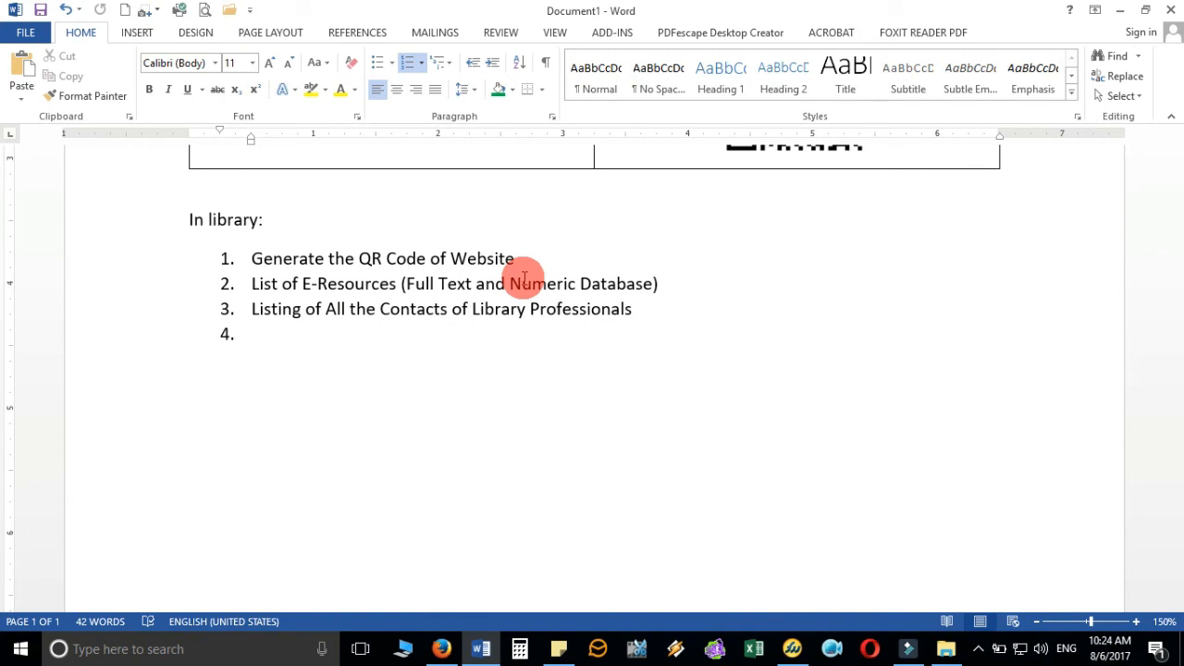
- Add list items 'Posters / Pamphplets' and 'Workshop Banners'
type("Posters")
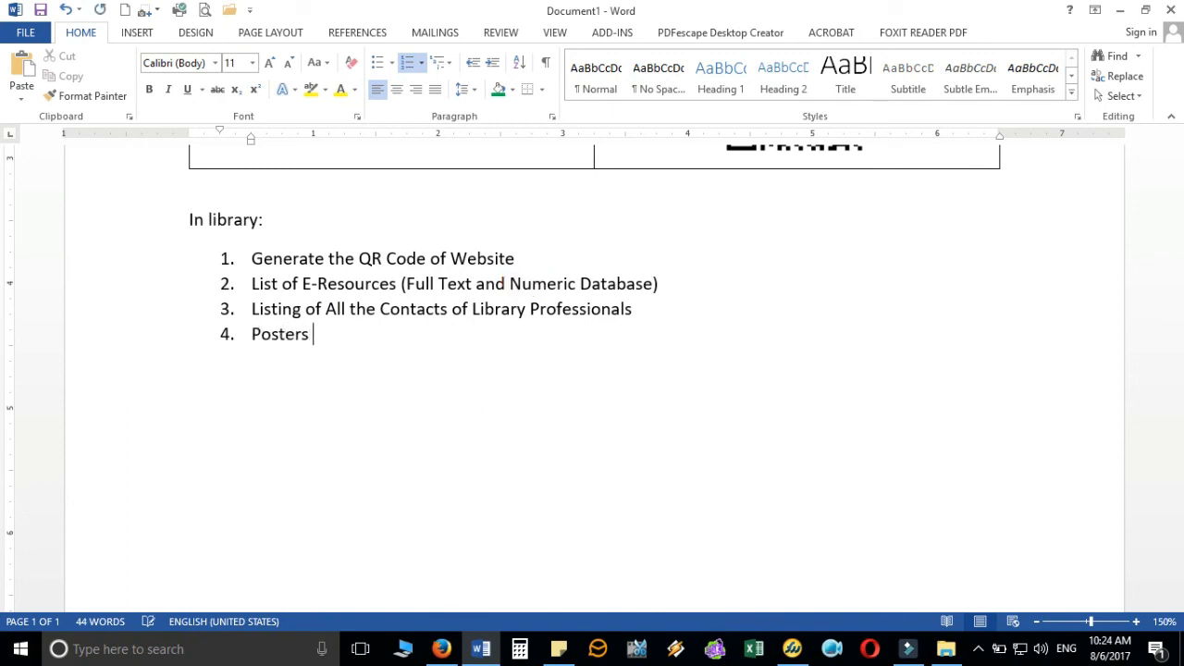
type(" / Pamp")
type("hplets")
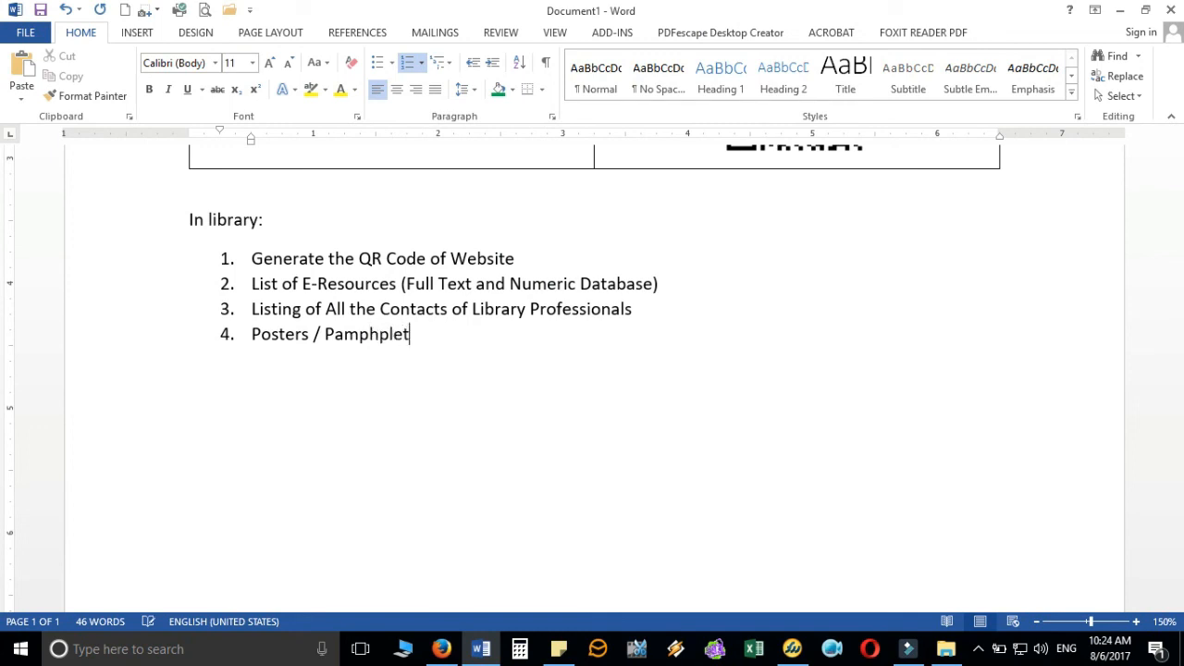
key("Return")
type("Wor")
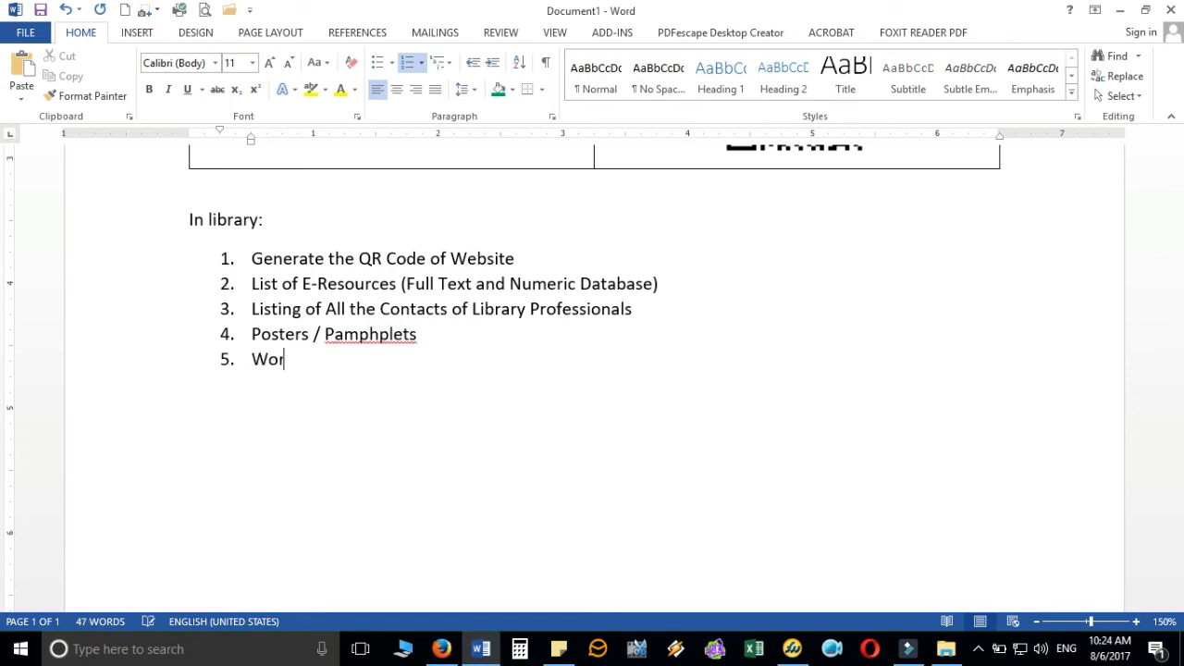
type("kshop Banners")
key("Return")
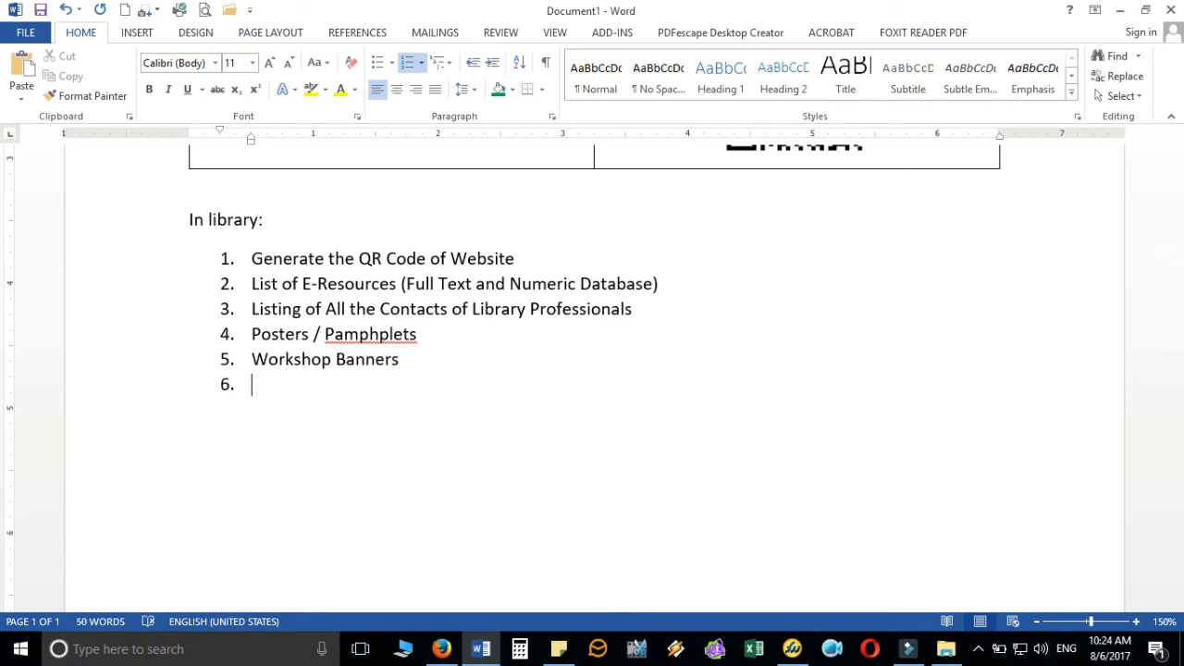
- Add list items 'Information Literacy Pamphlets' and 'Wi-Fi Access Details'
type("InformationL")
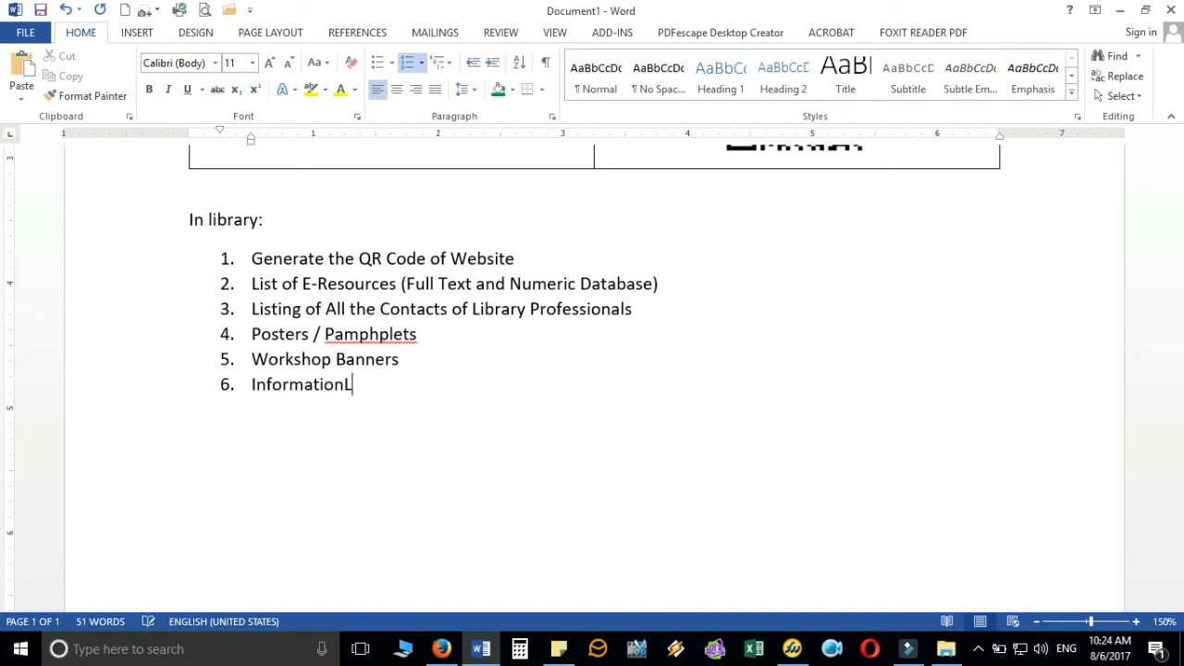
type("i")
key("BackSpace")
key("BackSpace")
type("Literacy Pamphlets")
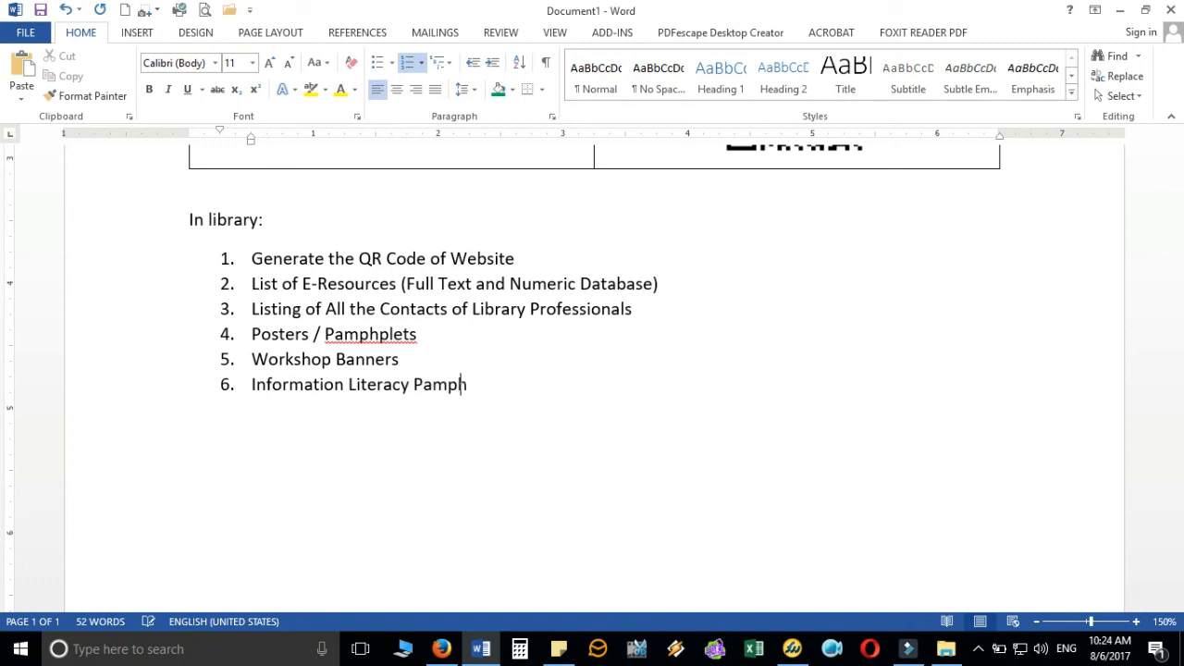
key("Return")
type("Wi-Fi Access AD")
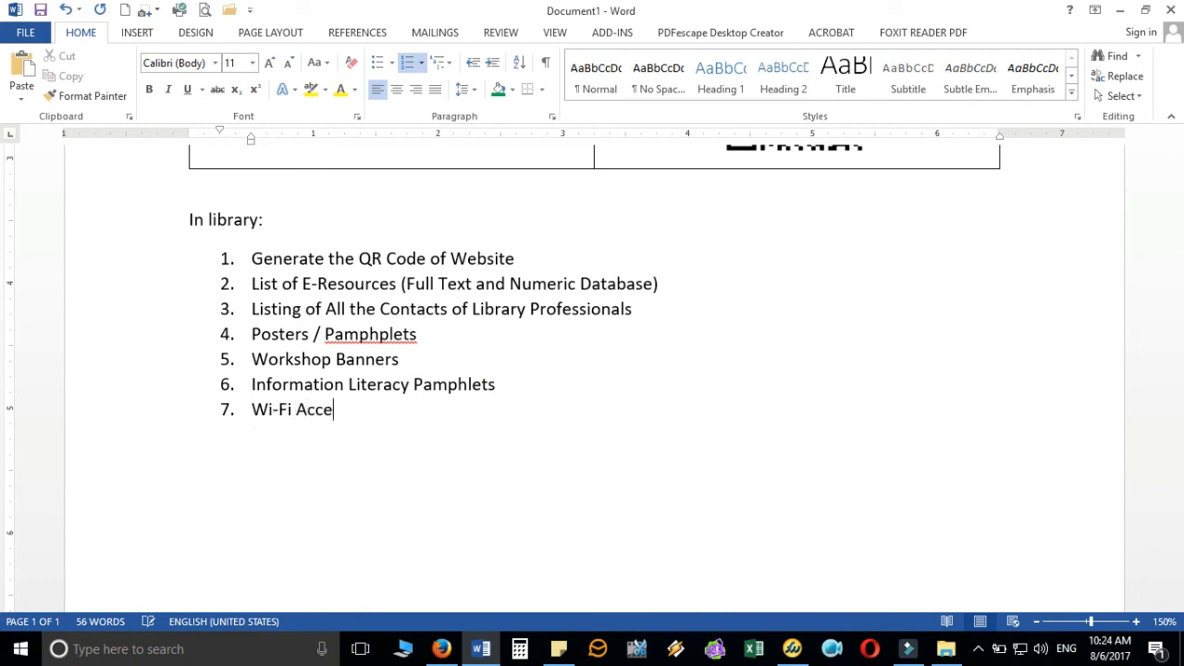
key("BackSpace")
key("BackSpace")
type("Details")
key("Return")
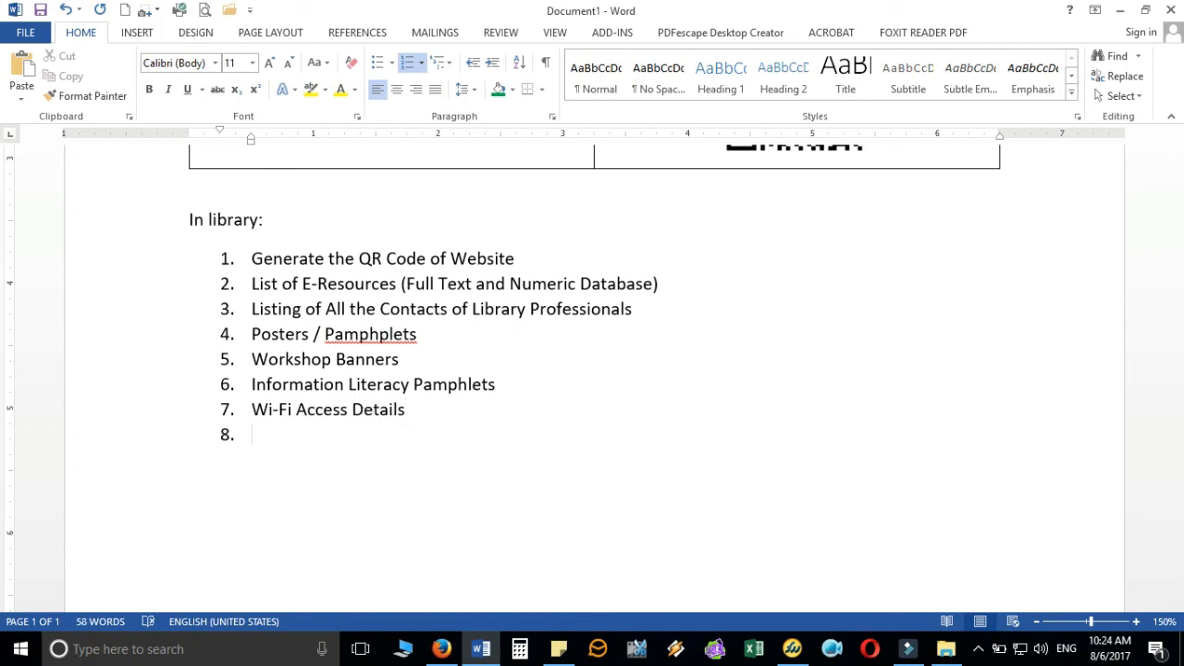
left_click(519, 388)
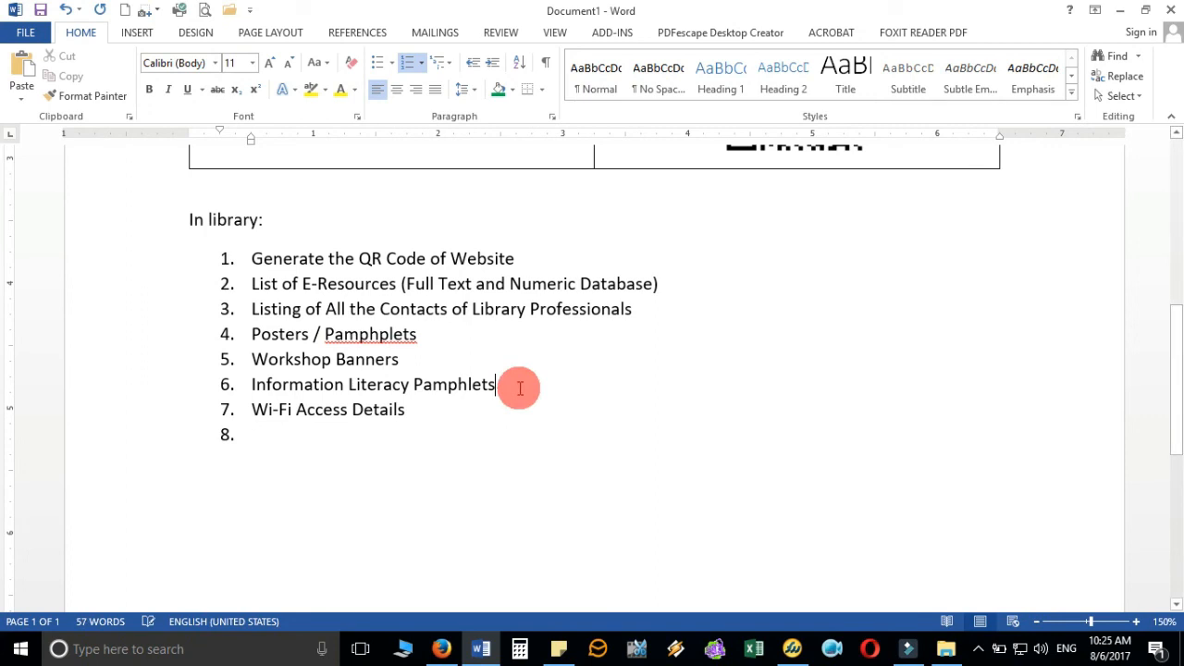
- Add indented sub-items CirculationPrivilege, Fine Details, OPAC Details and New Arrival List under item 6
key("Return")
key("Tab")
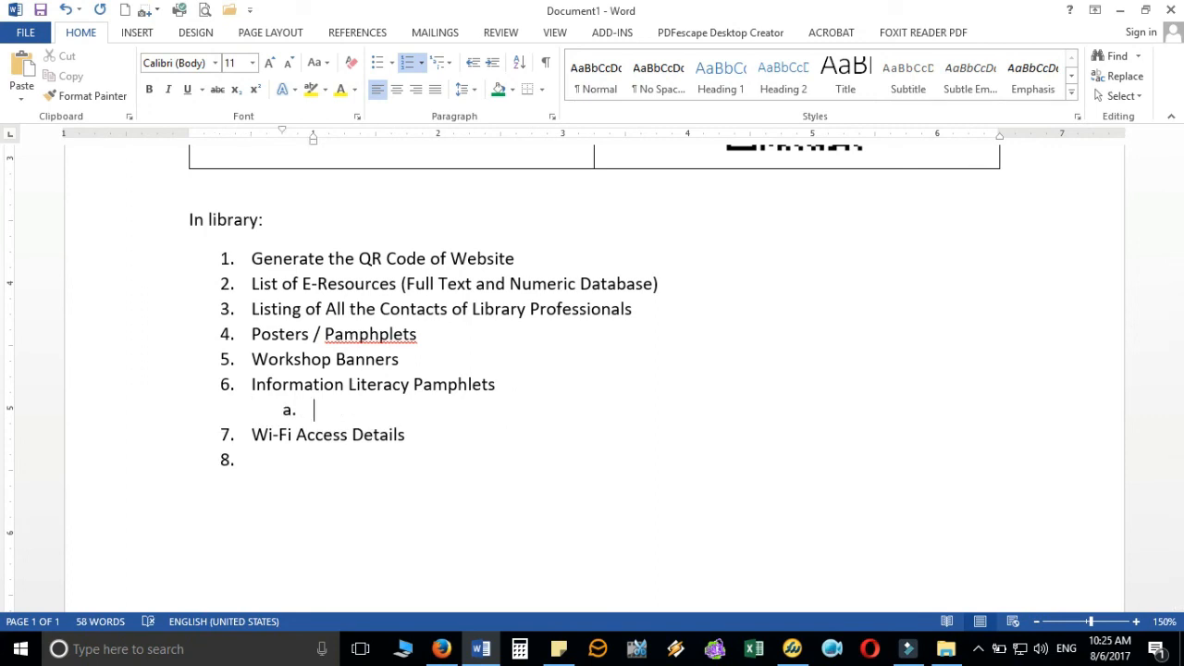
type("Circulation")
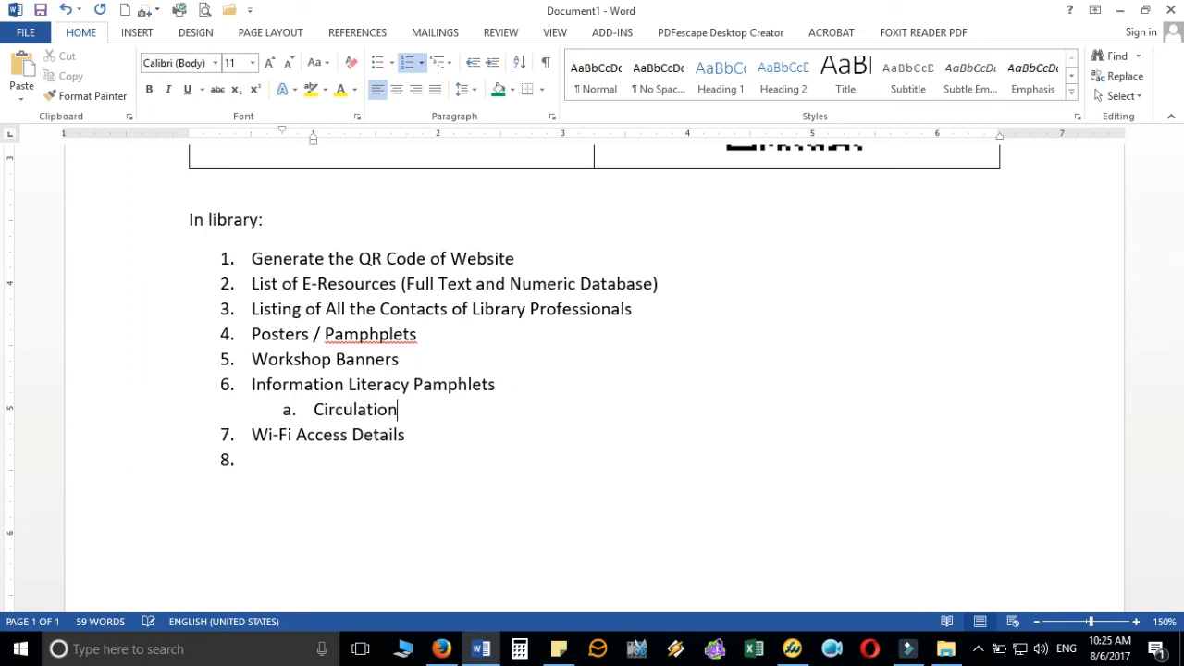
type("Privilege")
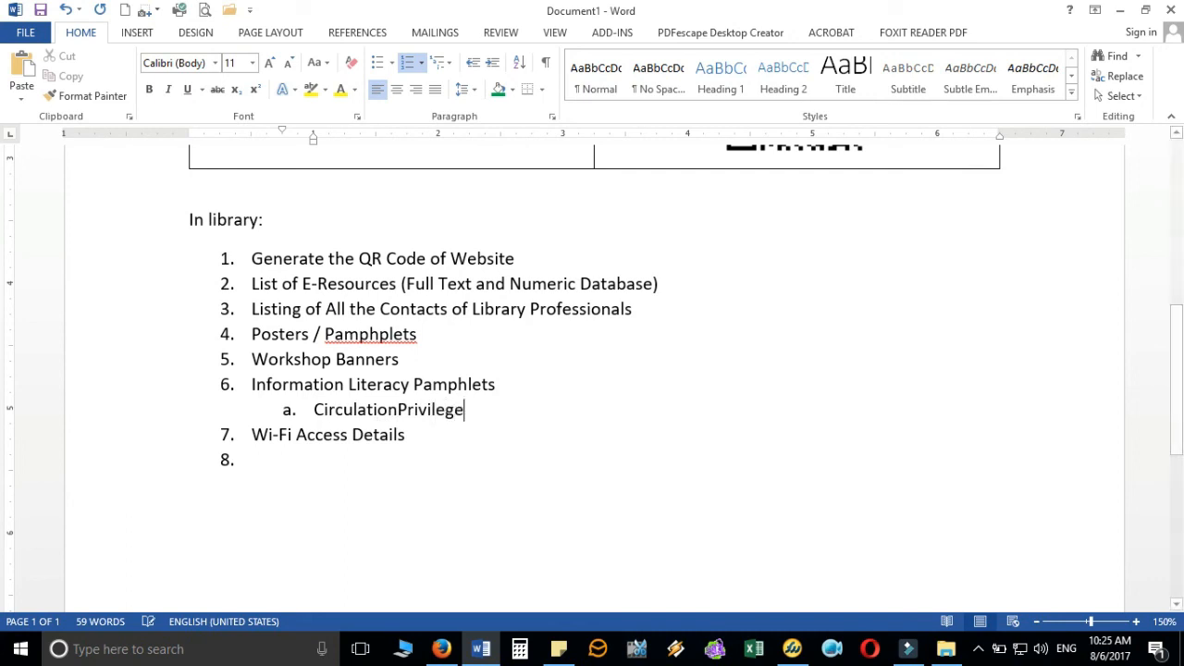
key("Return")
type("Fine Details")
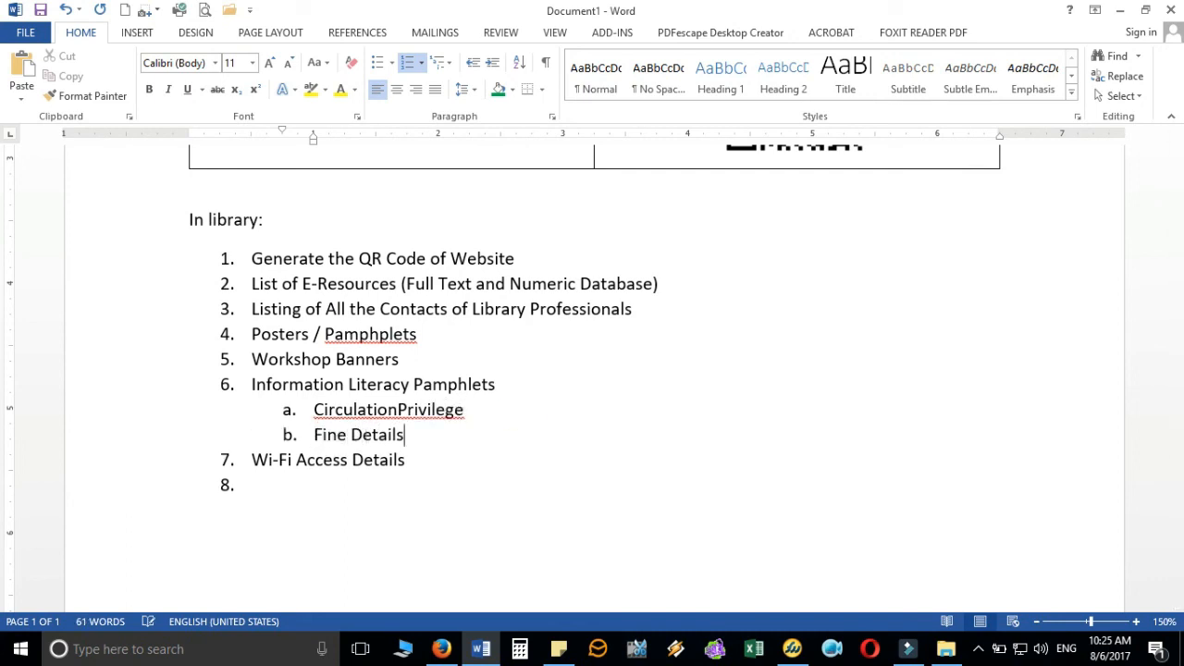
key("Return")
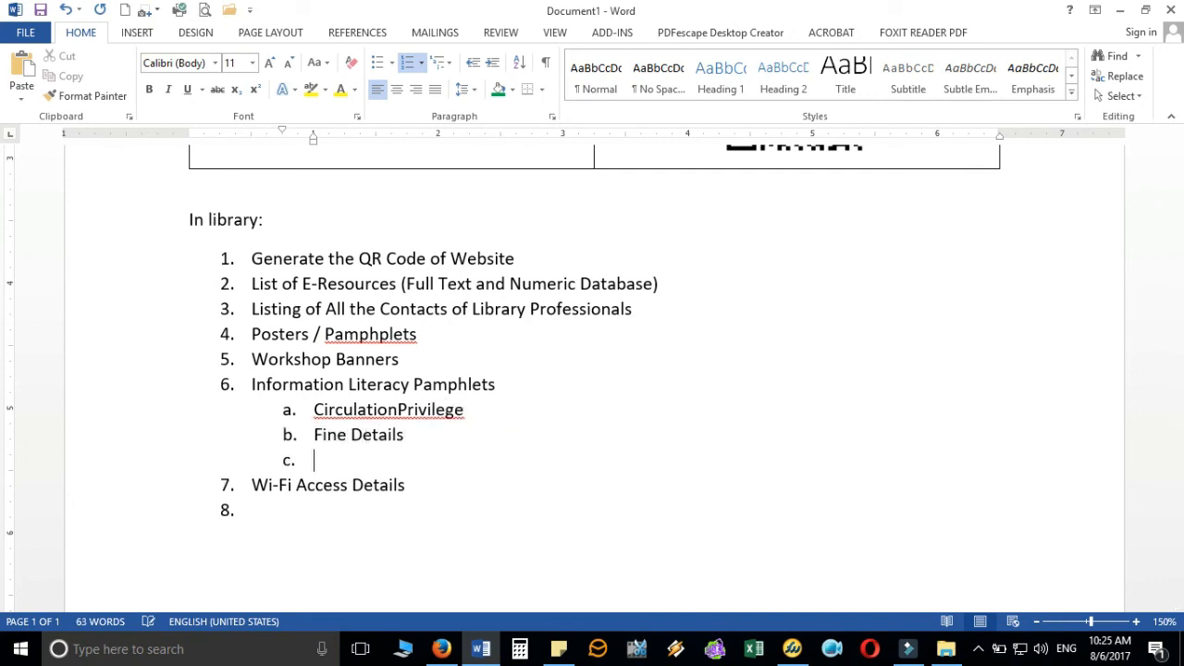
type("OPAC Details")
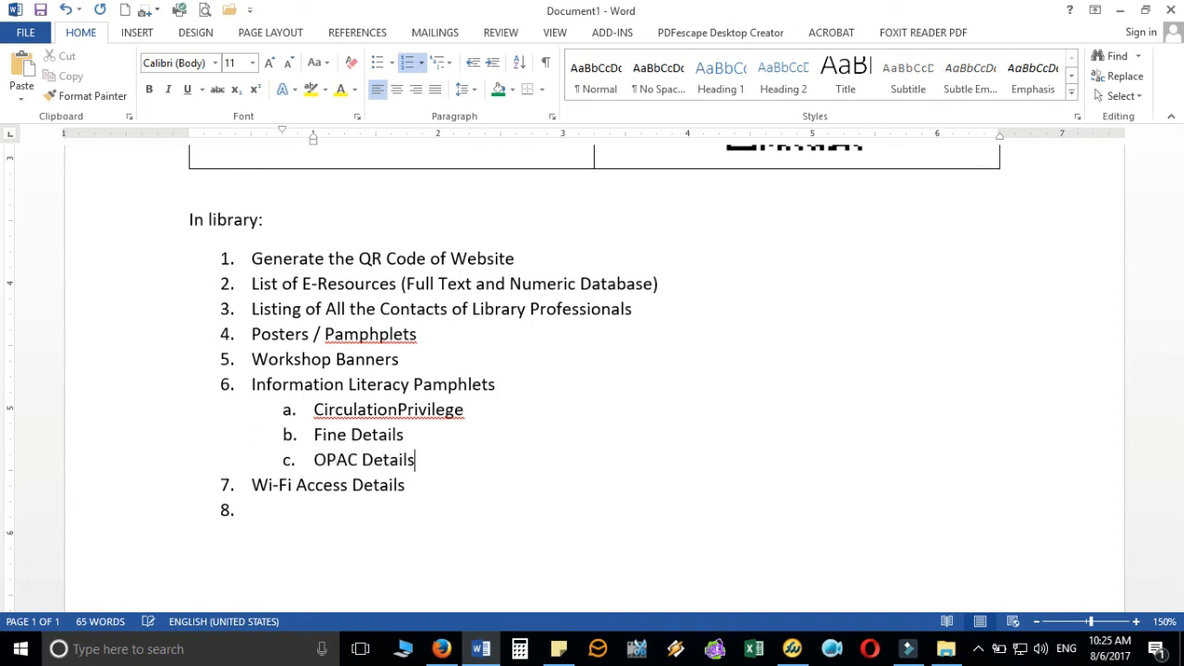
key("Return")
type("New Arriva")
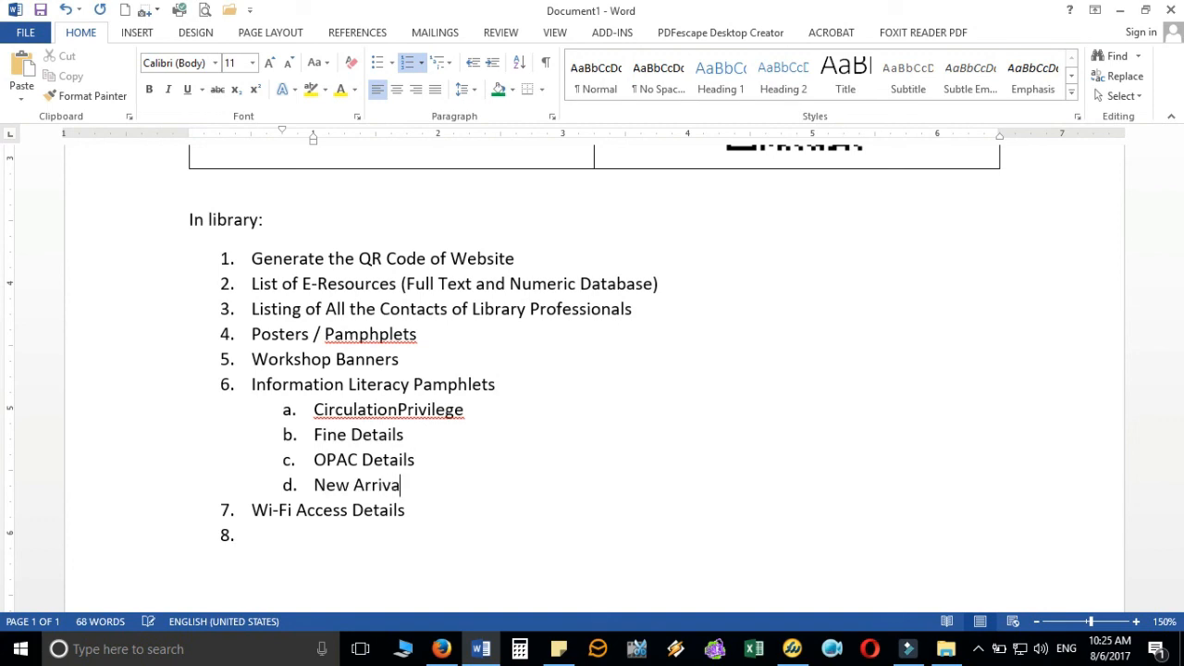
type("l List")
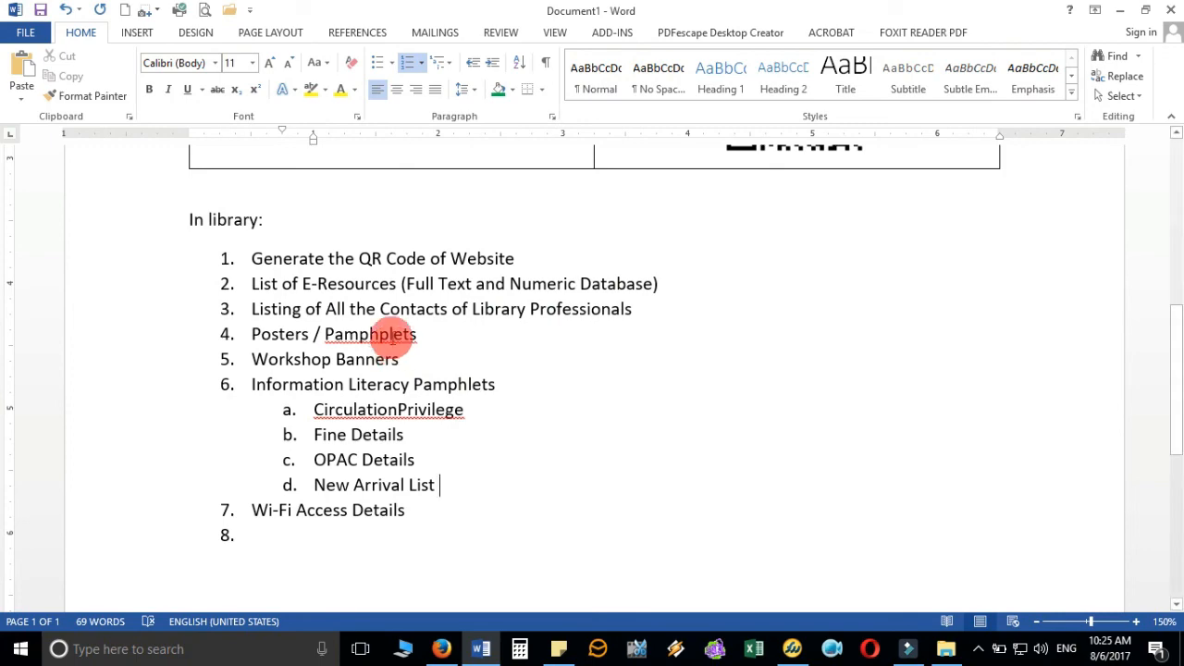
- Switch to Firefox showing the qr-code-generator.com vCard page
left_click(442, 650)
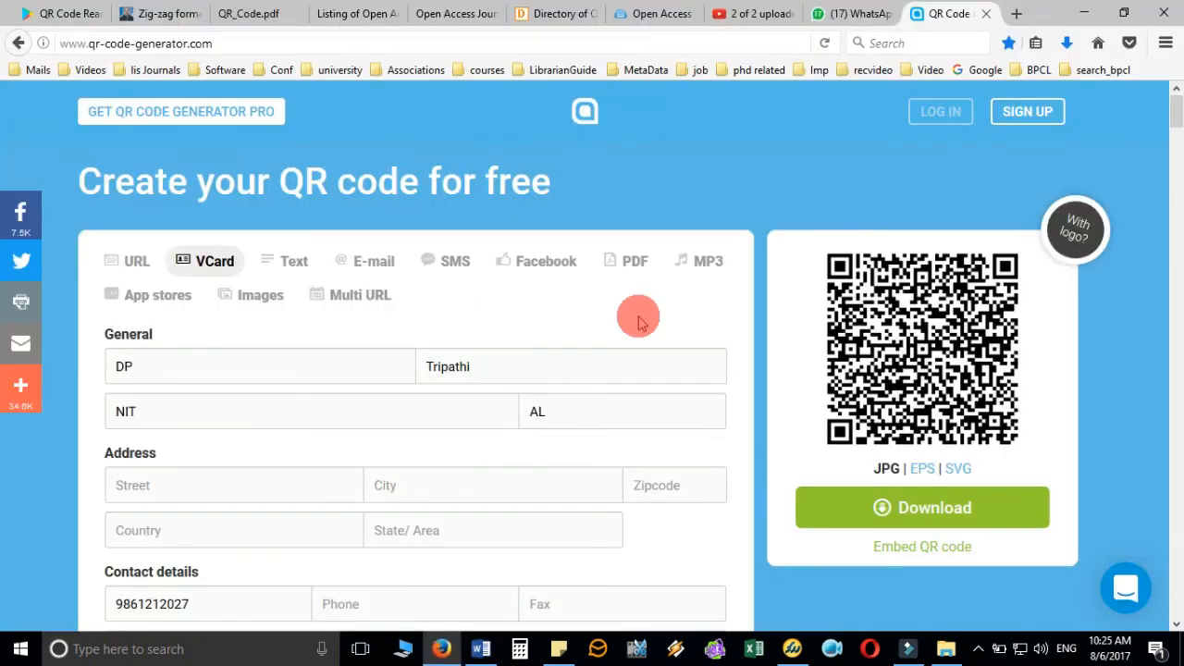